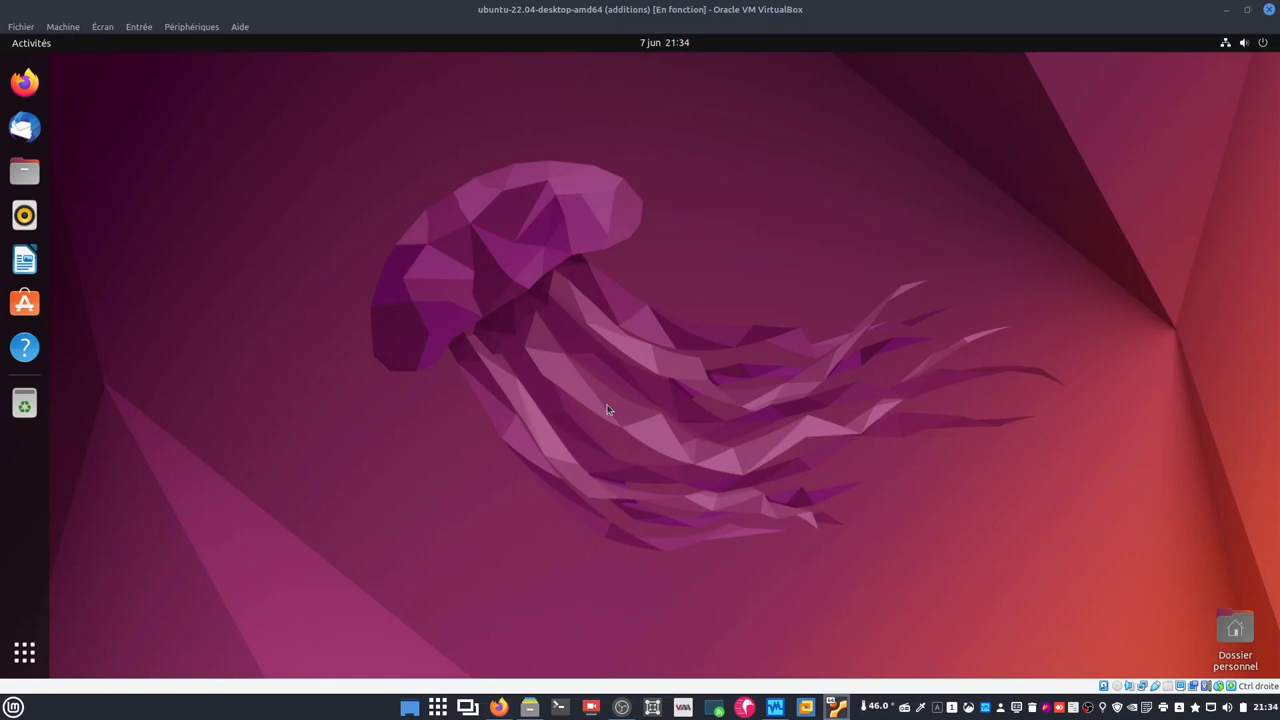
- Open the Disks utility and display the partition layout of the 21 GB hard disk
{"action": "left_click", "coordinate": [22, 652]}
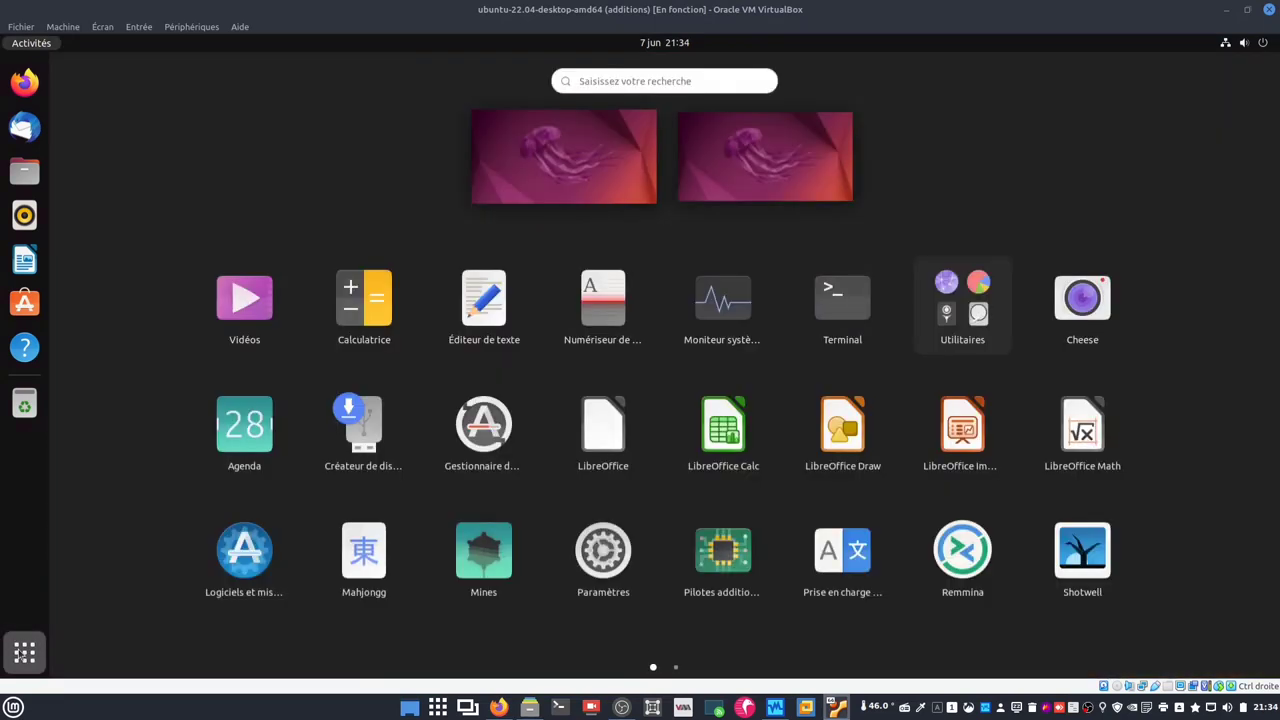
{"action": "type", "text": "dis"}
{"action": "key", "text": "Return"}
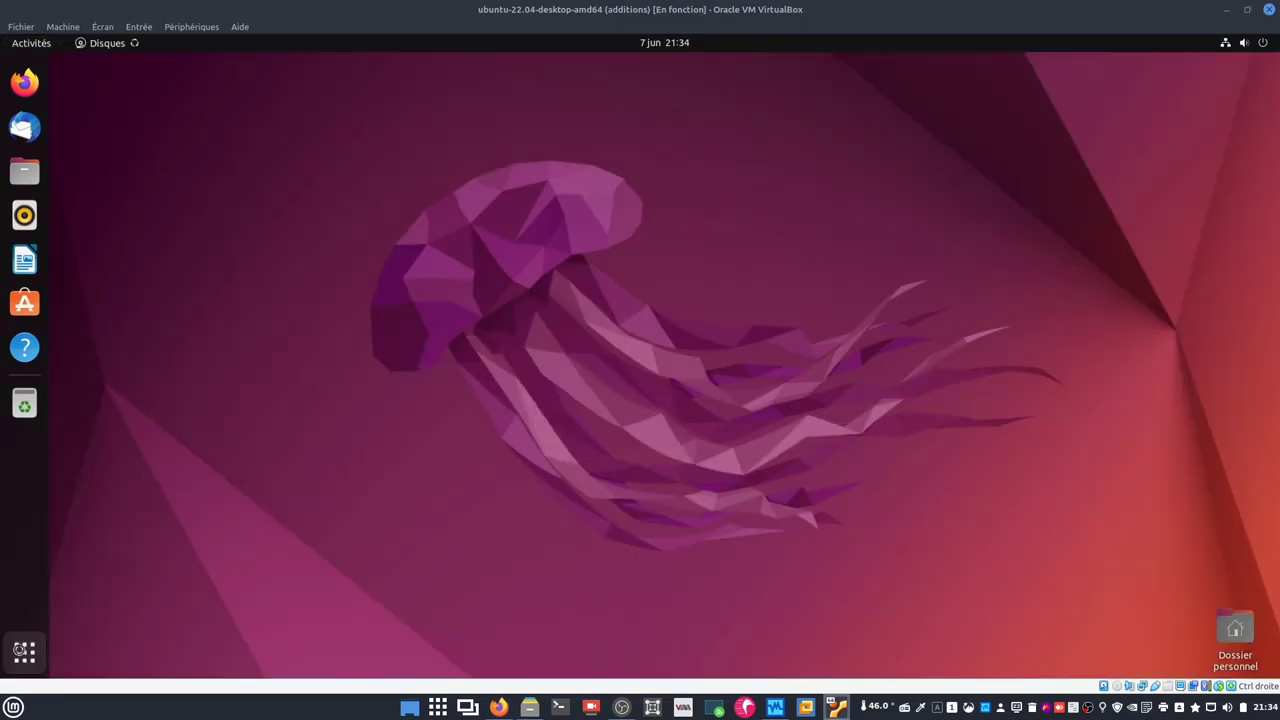
{"action": "left_click", "coordinate": [163, 102]}
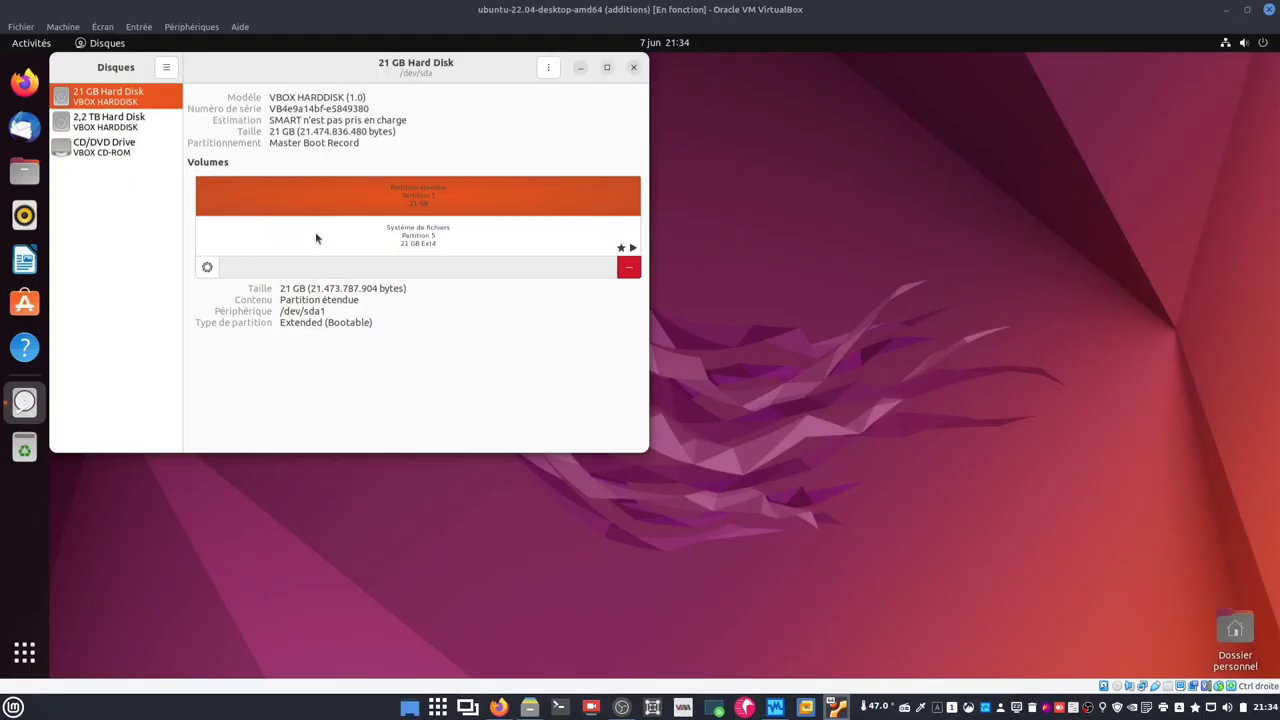
- Search the installed applications for GParted, and clear the search
{"action": "left_click", "coordinate": [24, 652]}
{"action": "type", "text": "gpl"}
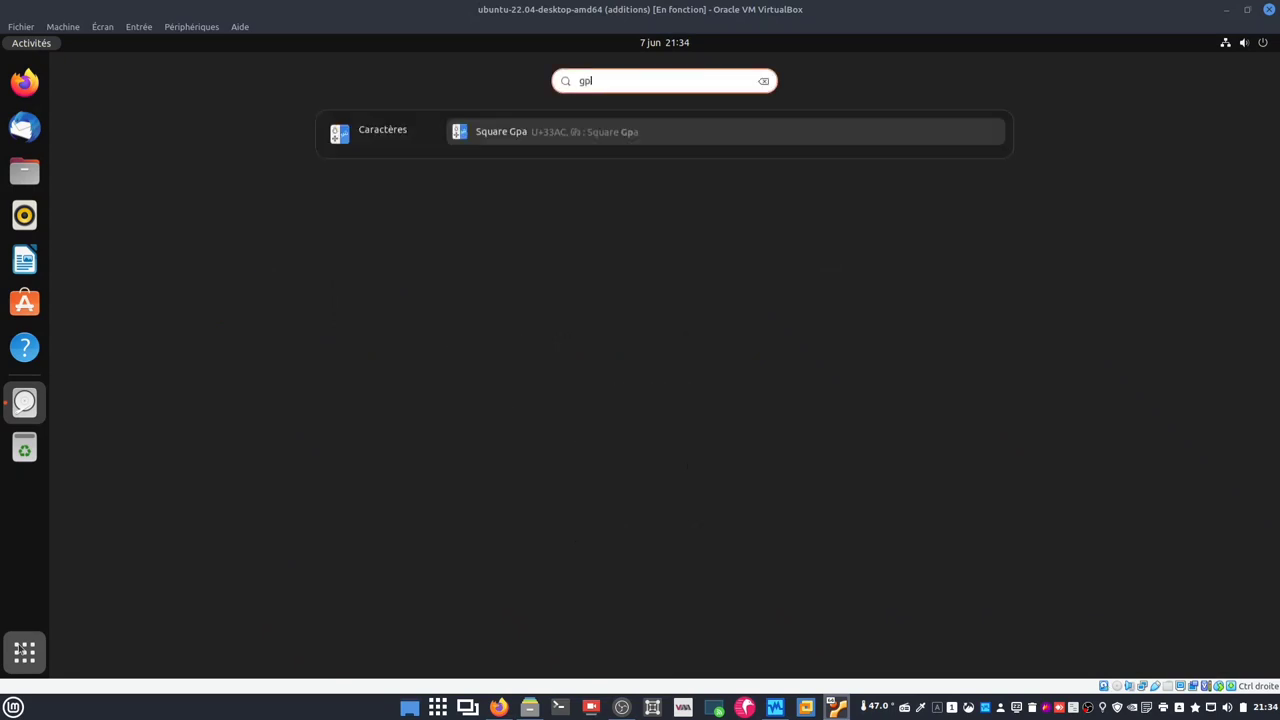
{"action": "key", "text": "BackSpace"}
{"action": "key", "text": "BackSpace"}
{"action": "key", "text": "BackSpace"}
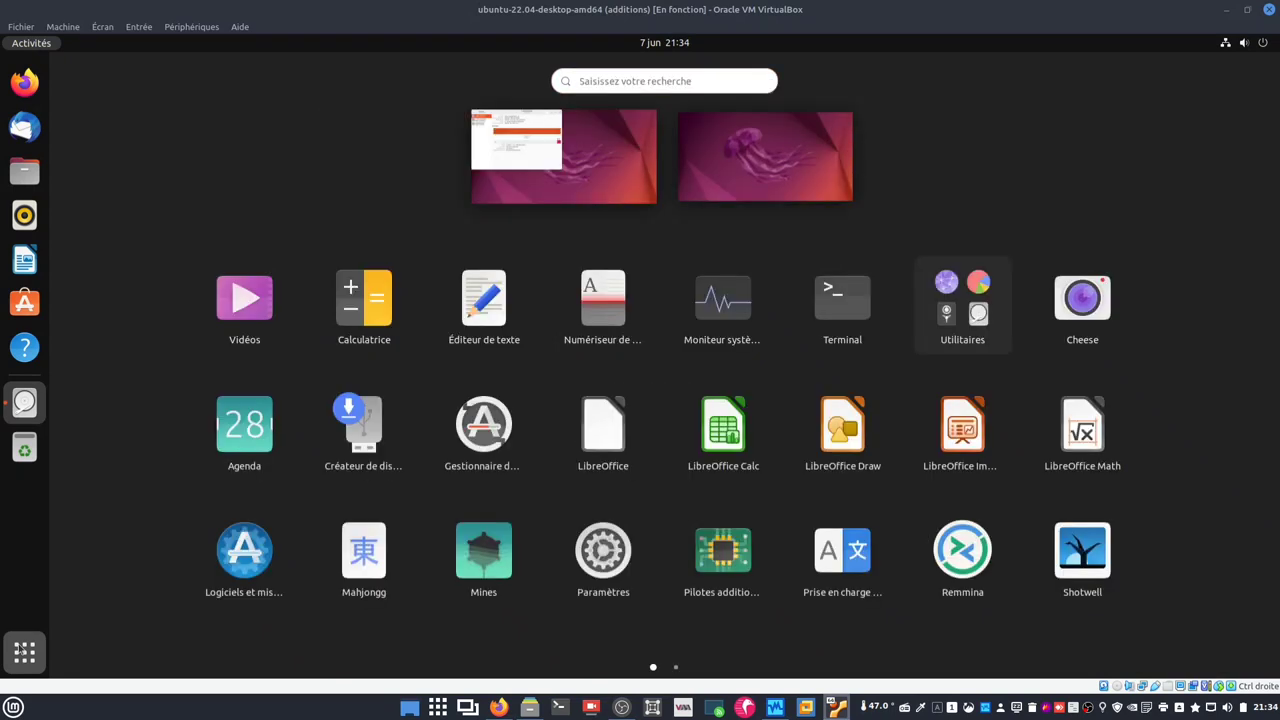
- Install gparted with apt from a terminal, entering the account password and accepting the package installation
{"action": "type", "text": "ter"}
{"action": "key", "text": "Return"}
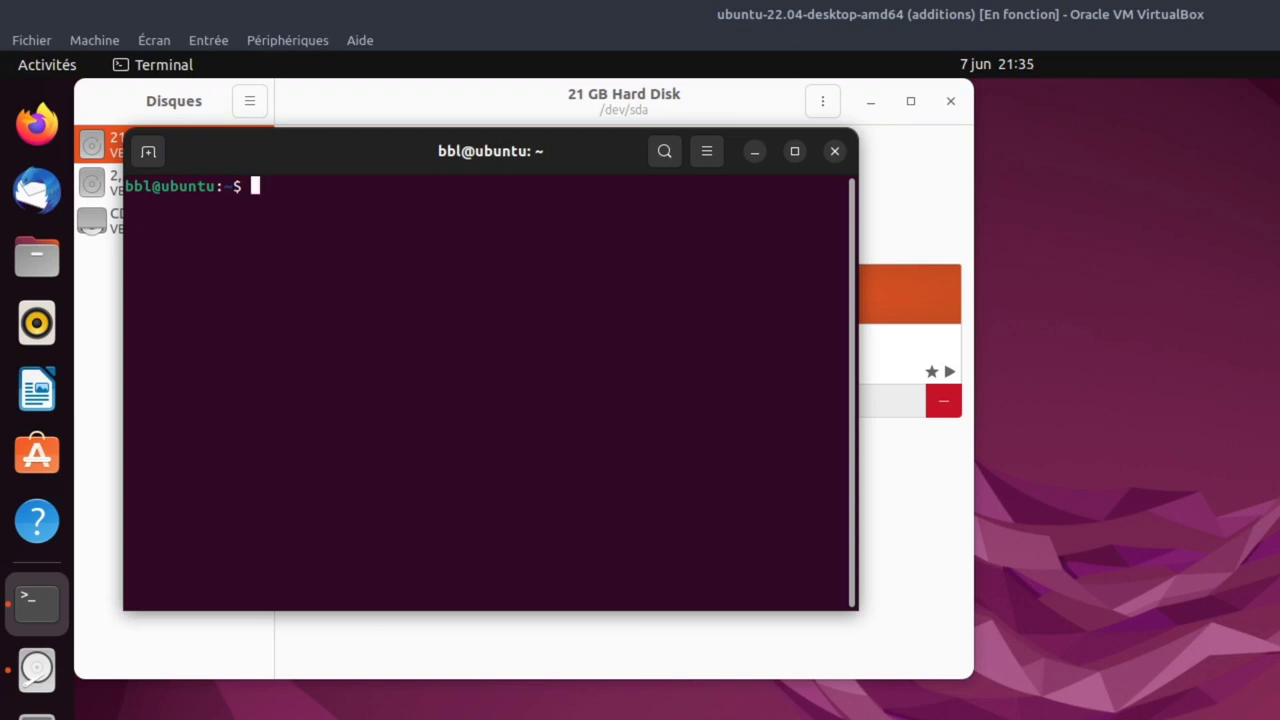
{"action": "type", "text": "sudo apt in"}
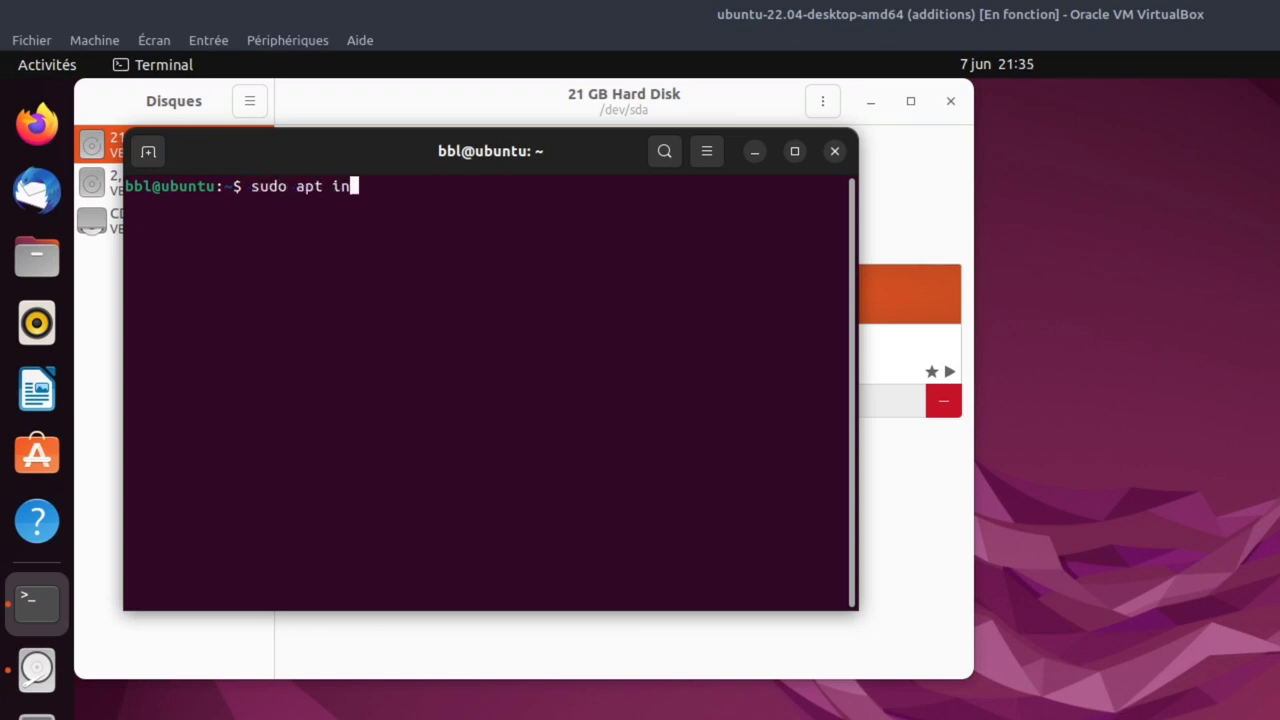
{"action": "type", "text": "stall gparted"}
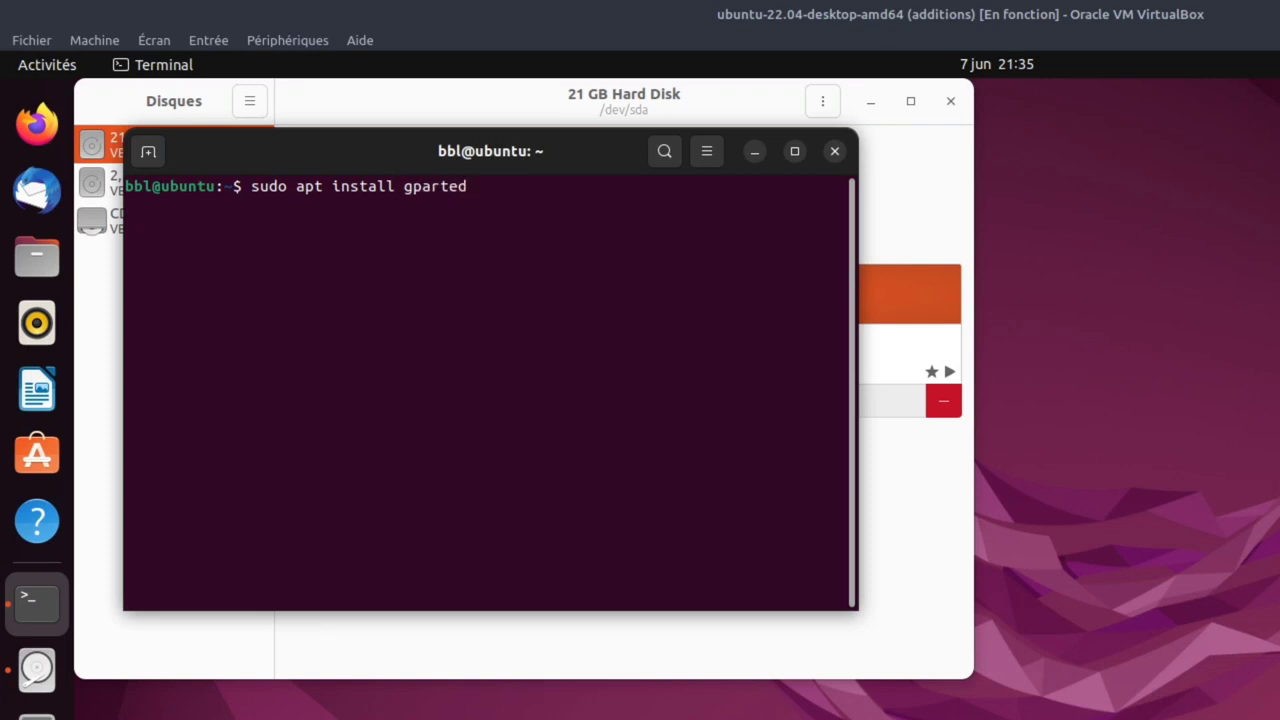
{"action": "key", "text": "Return"}
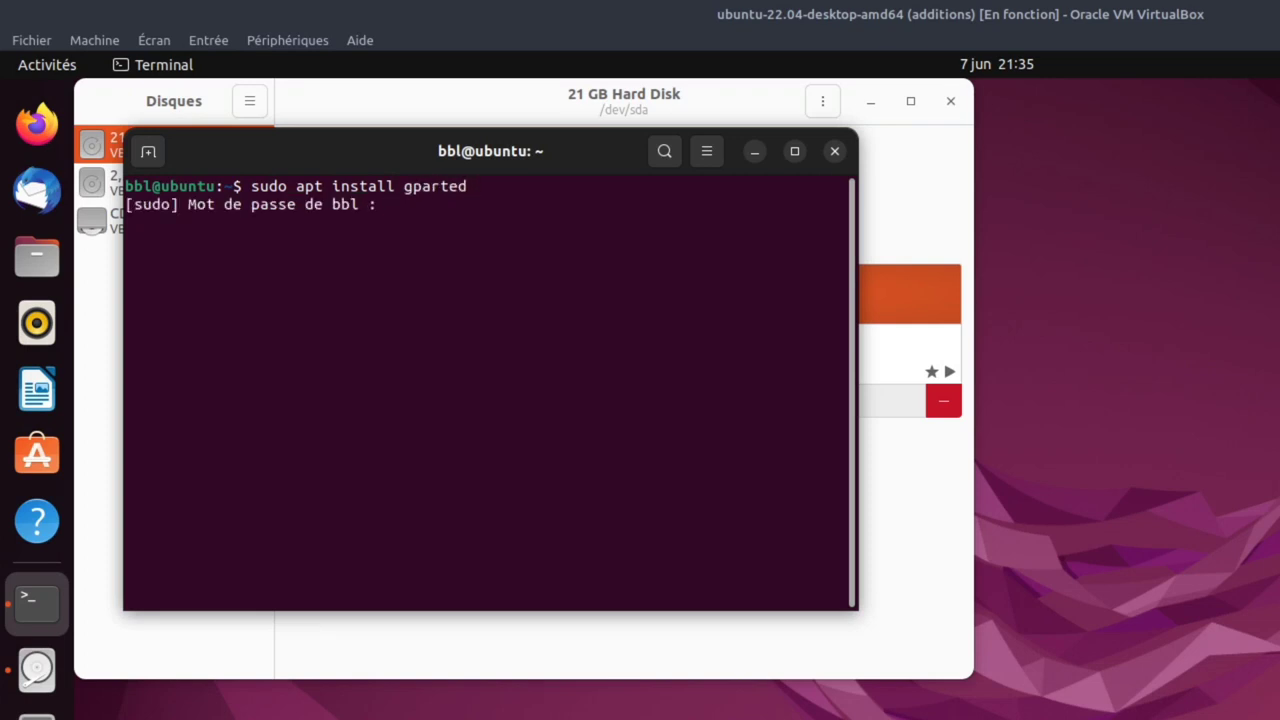
{"action": "key", "text": "Return"}
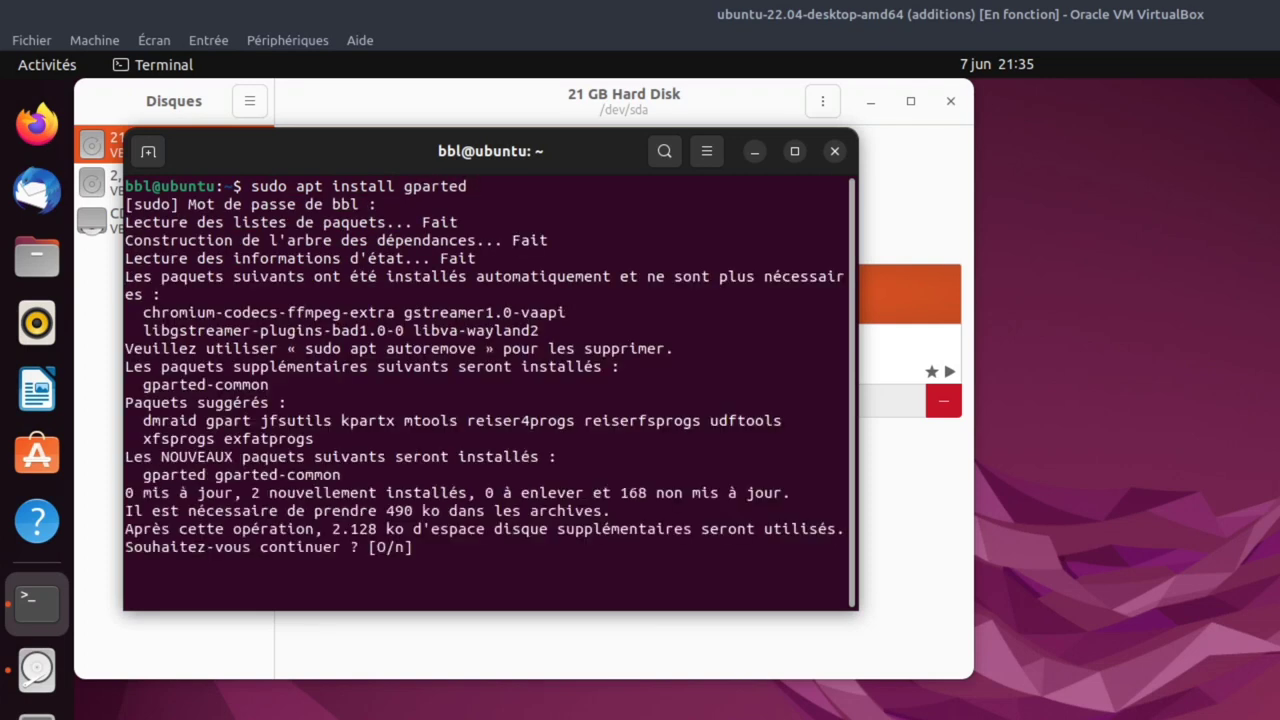
{"action": "key", "text": "Return"}
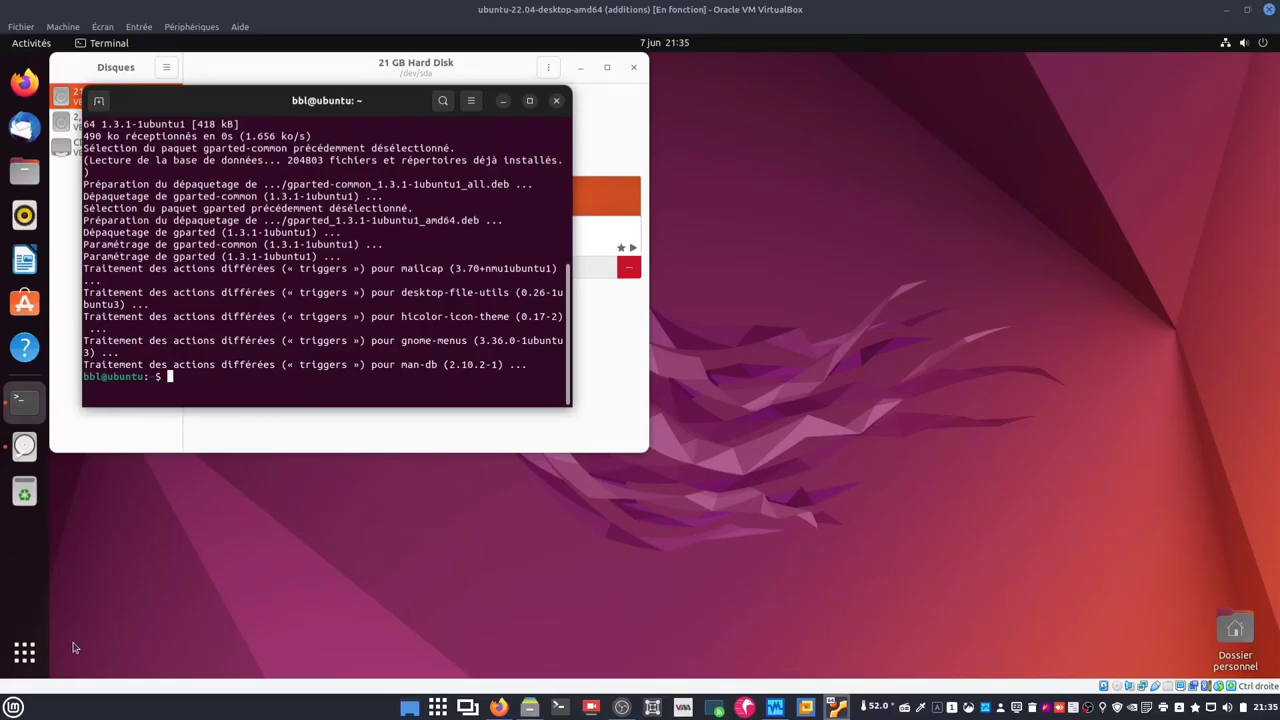
- Launch GParted by authenticating with the account password, and select the partitions /dev/sda1 and /dev/sda5 in turn
{"action": "left_click", "coordinate": [25, 652]}
{"action": "type", "text": "gpa"}
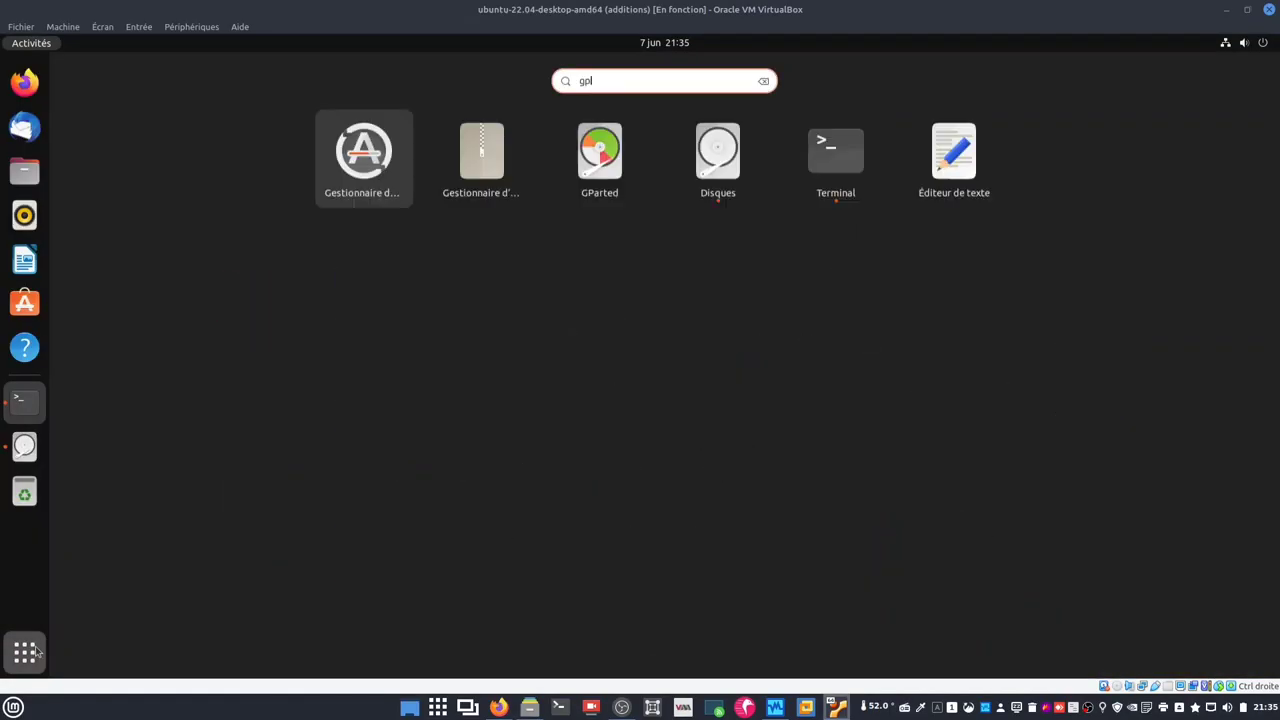
{"action": "key", "text": "Return"}
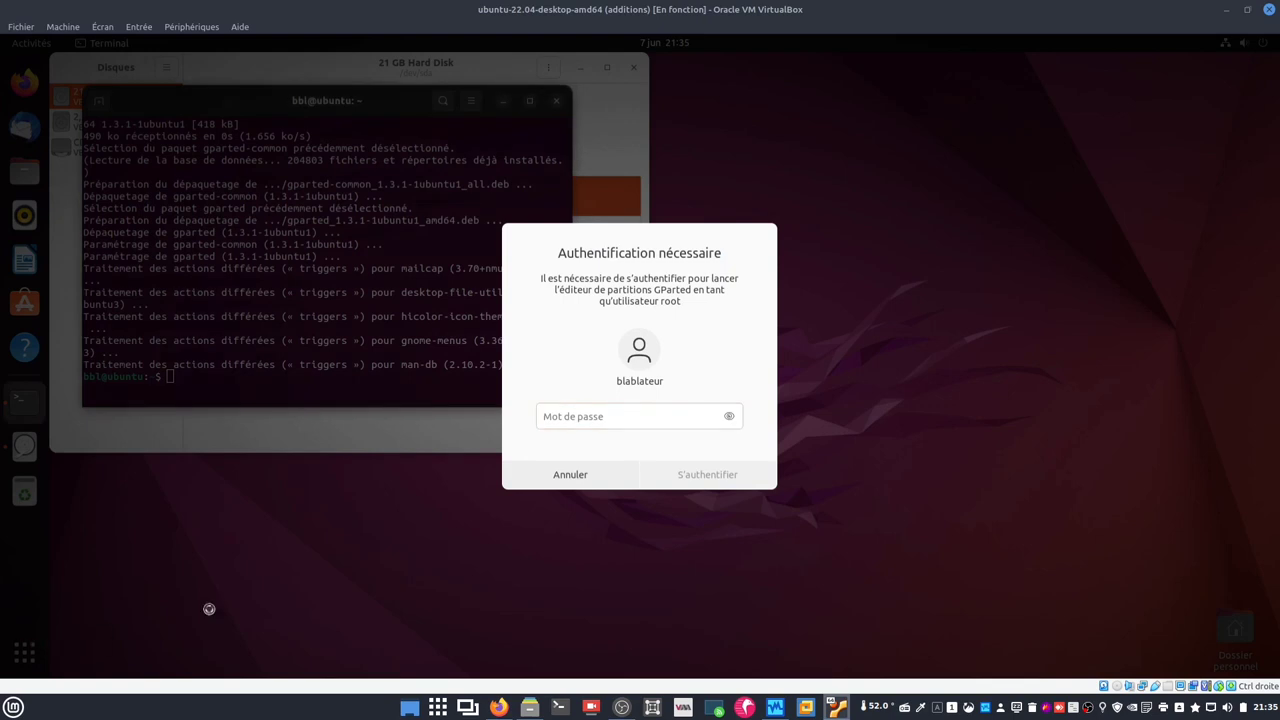
{"action": "left_click", "coordinate": [590, 420]}
{"action": "type", "text": "*******"}
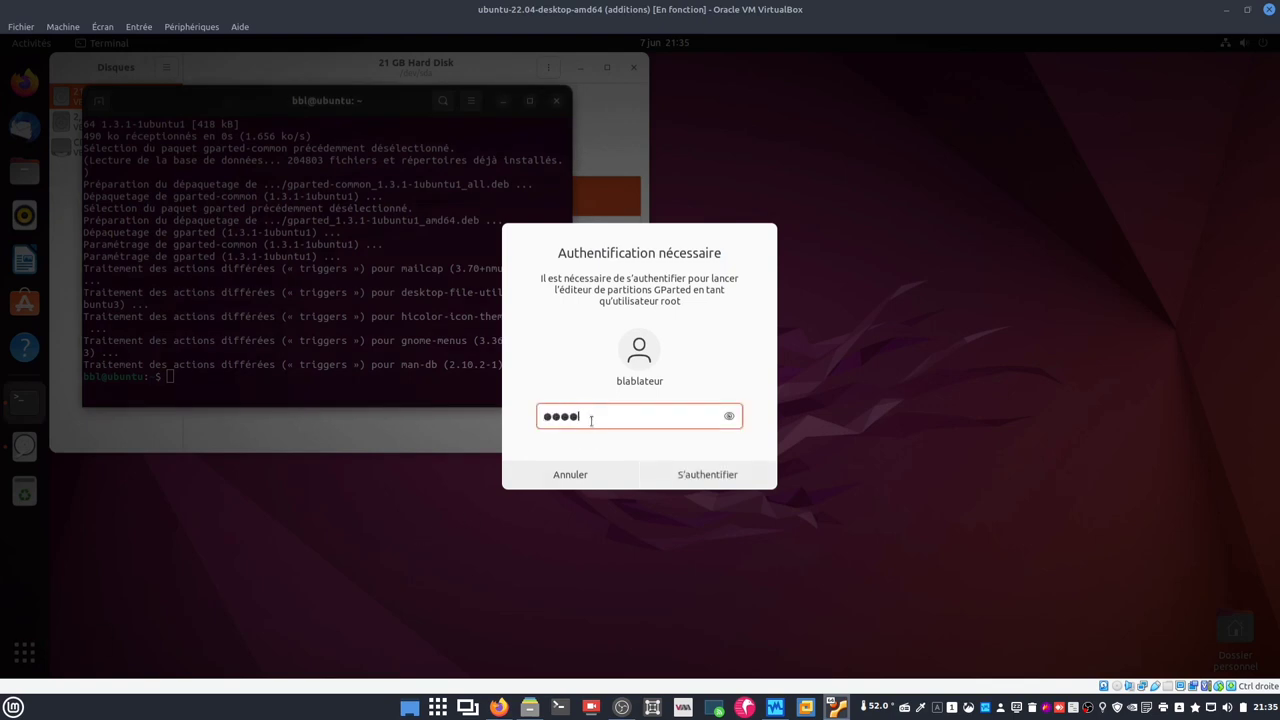
{"action": "key", "text": "Return"}
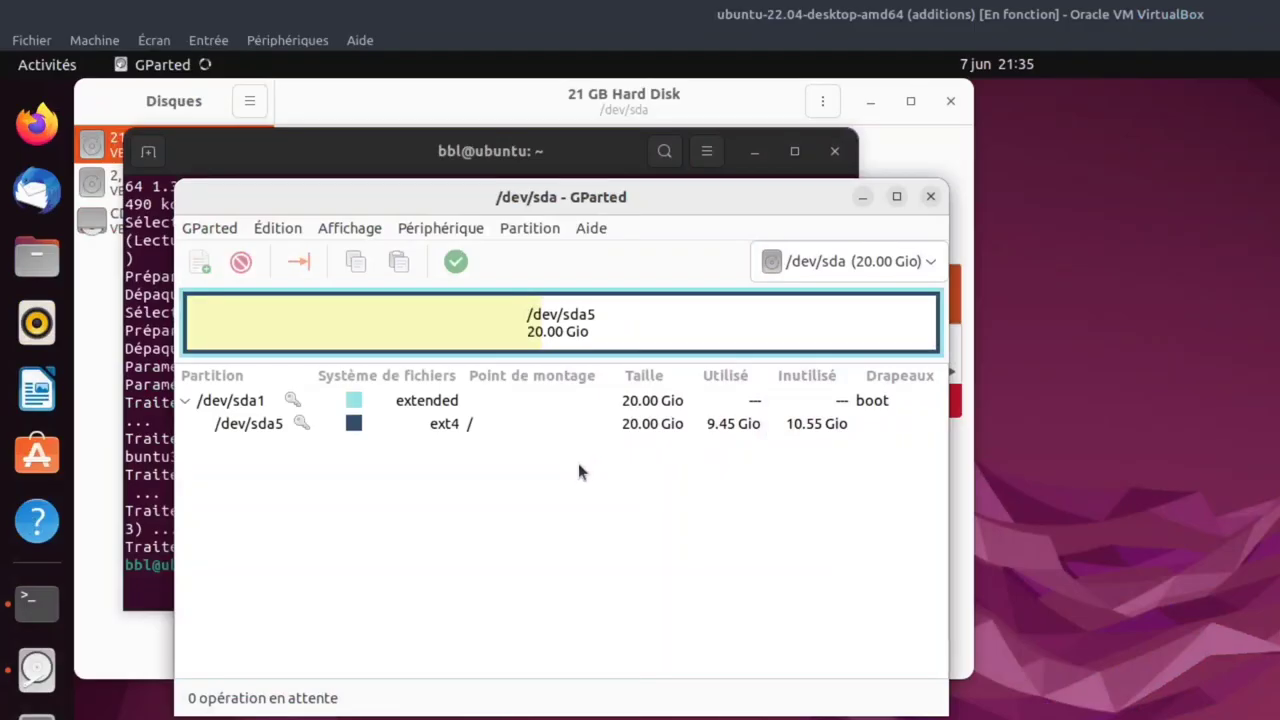
{"action": "left_click", "coordinate": [483, 398]}
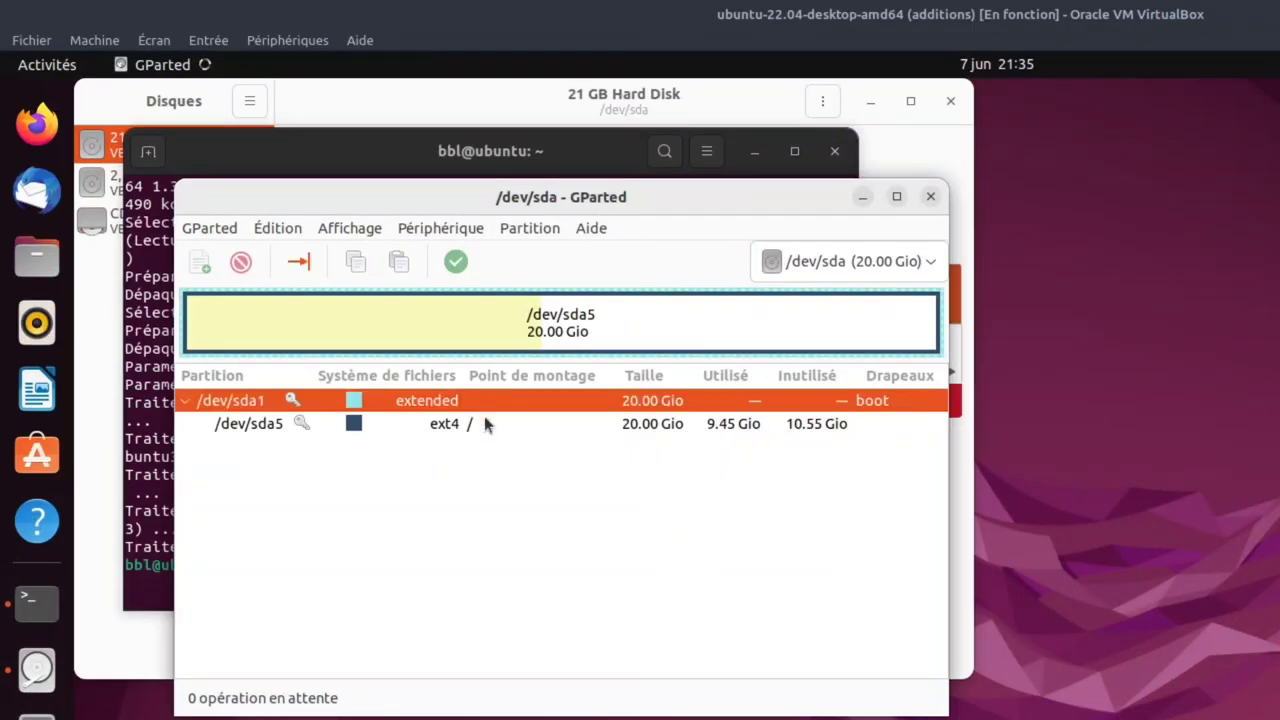
{"action": "left_click", "coordinate": [485, 422]}
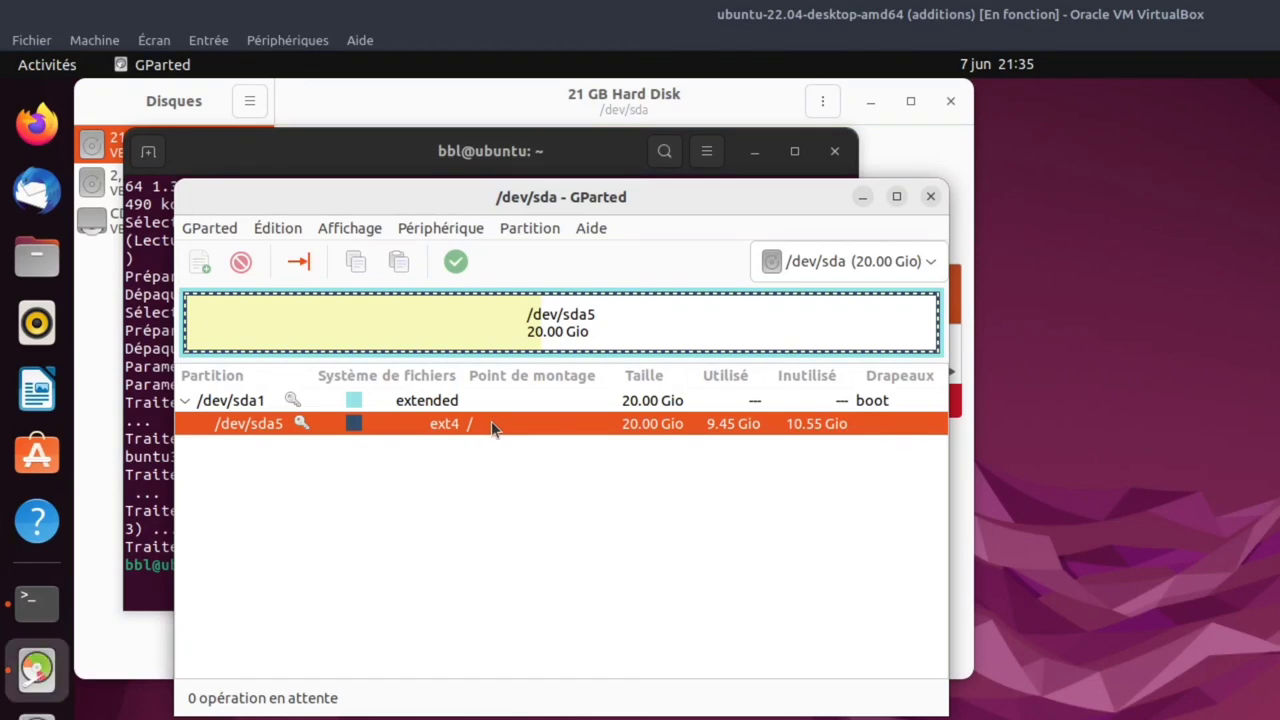
- In the file manager, browse from the computer's root through the home directory to the personal folder, and close the window
{"action": "left_click", "coordinate": [37, 257]}
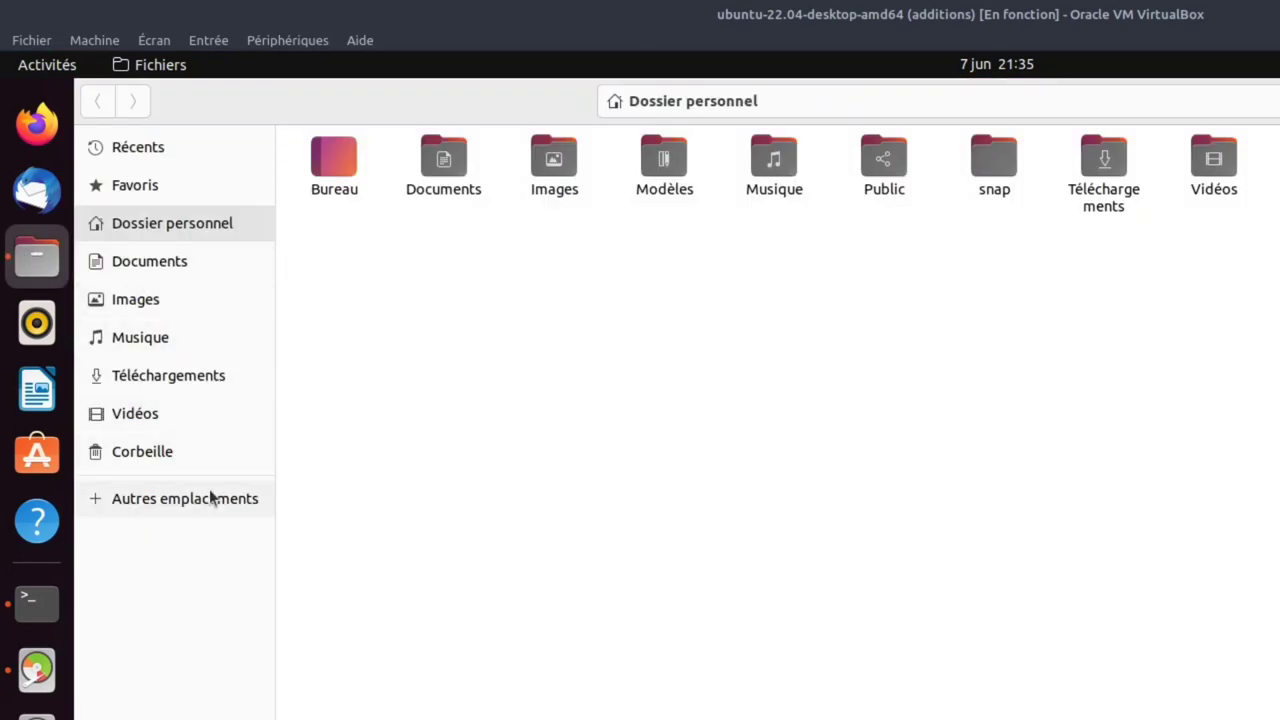
{"action": "left_click", "coordinate": [211, 499]}
{"action": "left_click", "coordinate": [397, 181]}
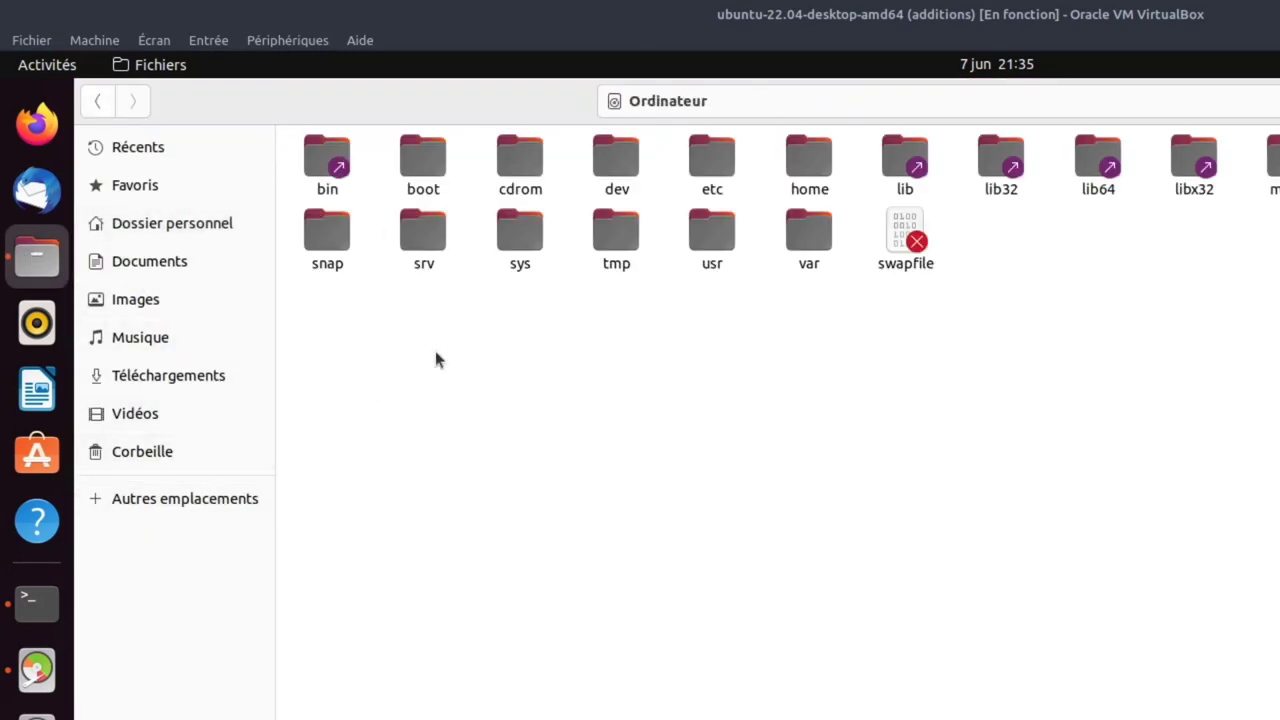
{"action": "double_click", "coordinate": [805, 160]}
{"action": "double_click", "coordinate": [380, 180]}
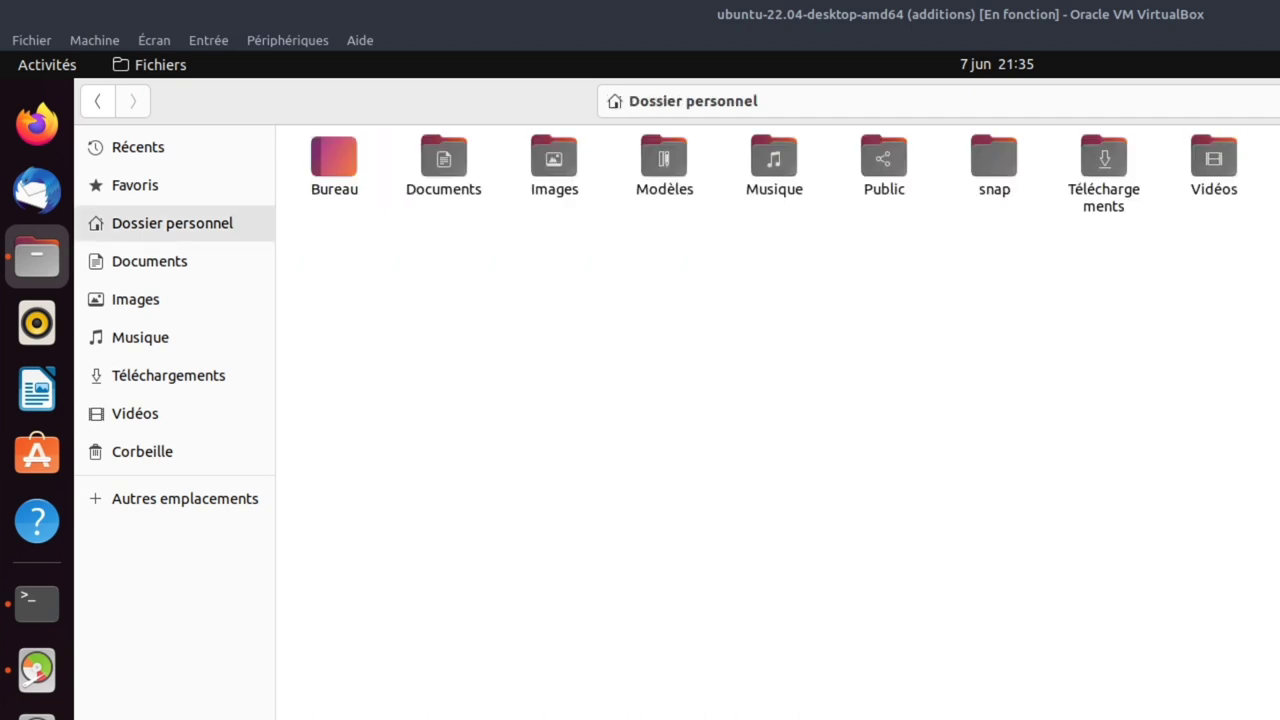
{"action": "key", "text": "ctrl+w"}
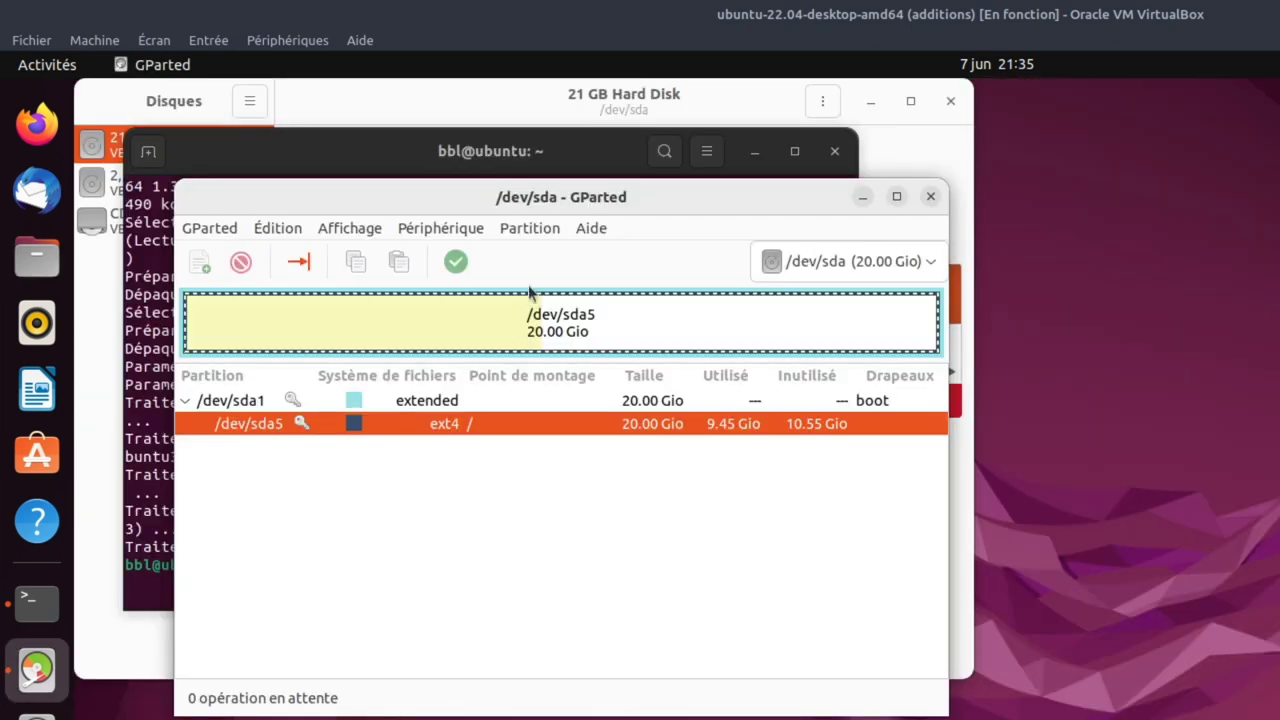
- In the Ubuntu terminal, change to the /sys/firmware directory and list its contents
{"action": "left_click", "coordinate": [405, 155]}
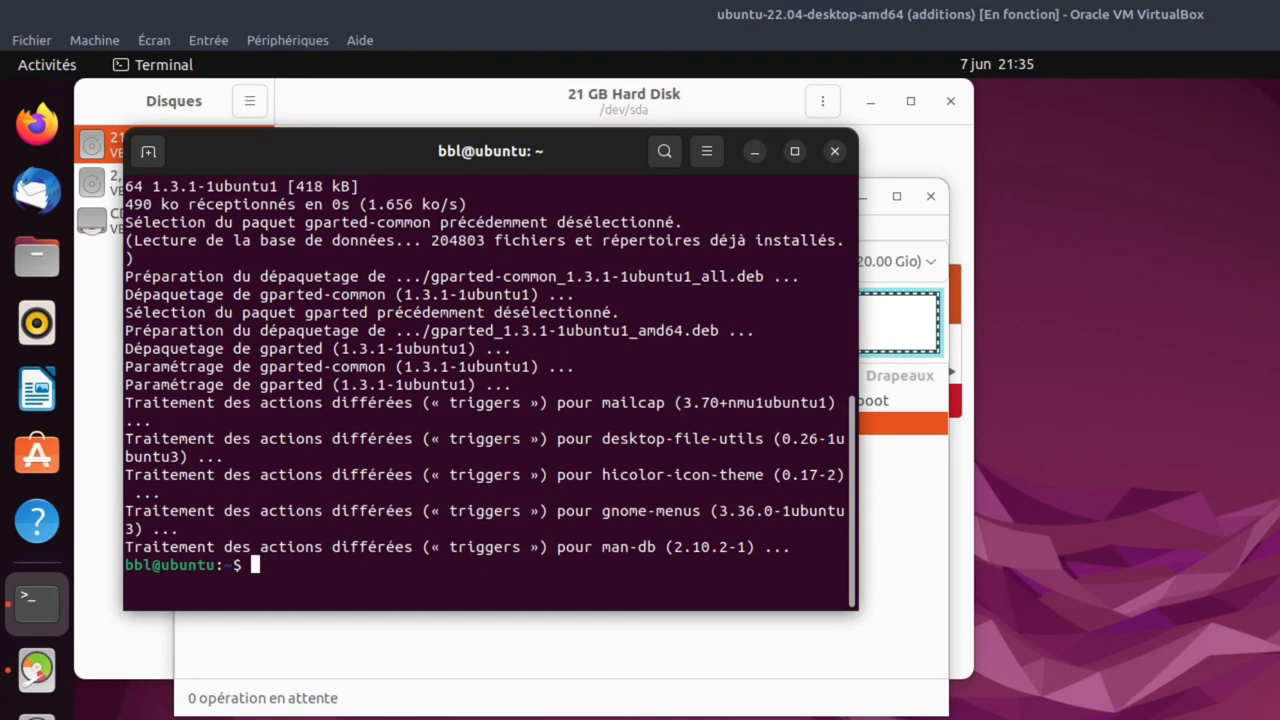
{"action": "type", "text": "cd /sys/fir"}
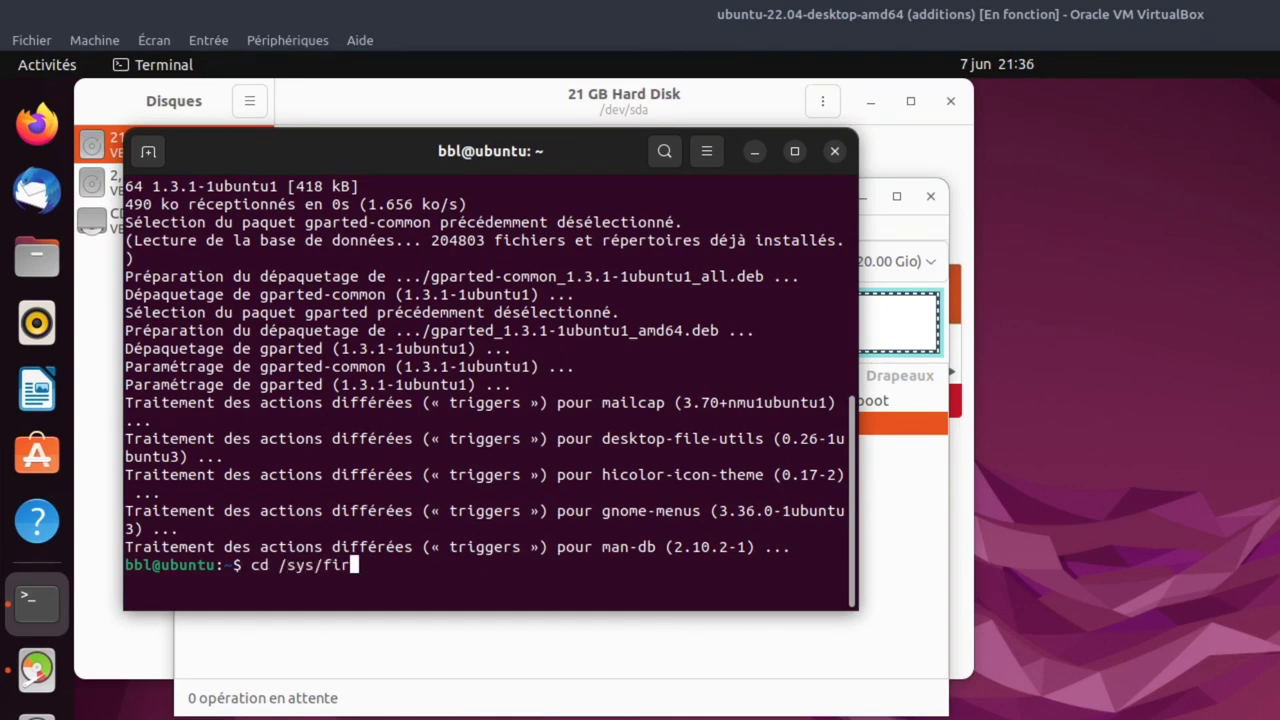
{"action": "key", "text": "Tab"}
{"action": "key", "text": "Return"}
{"action": "type", "text": "ls"}
{"action": "key", "text": "Return"}
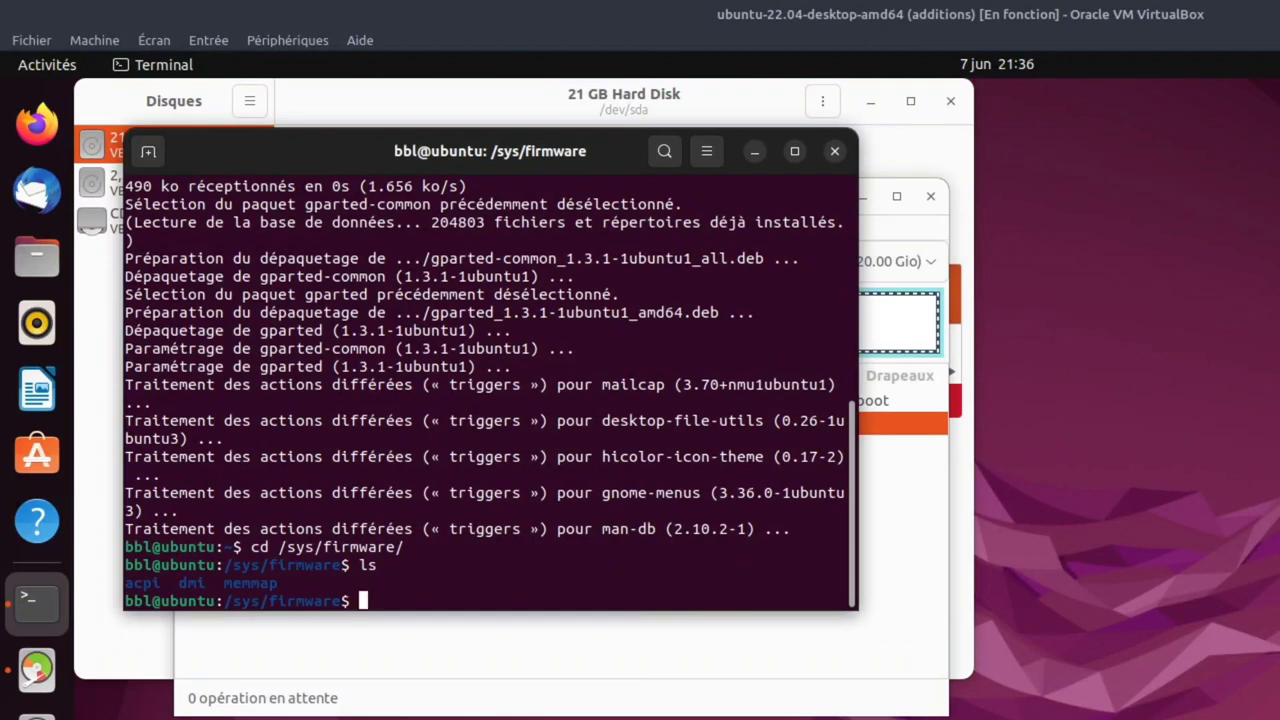
- Try to query the EFI boot entries with sudo efibootmgr
{"action": "type", "text": "sudo efiboot"}
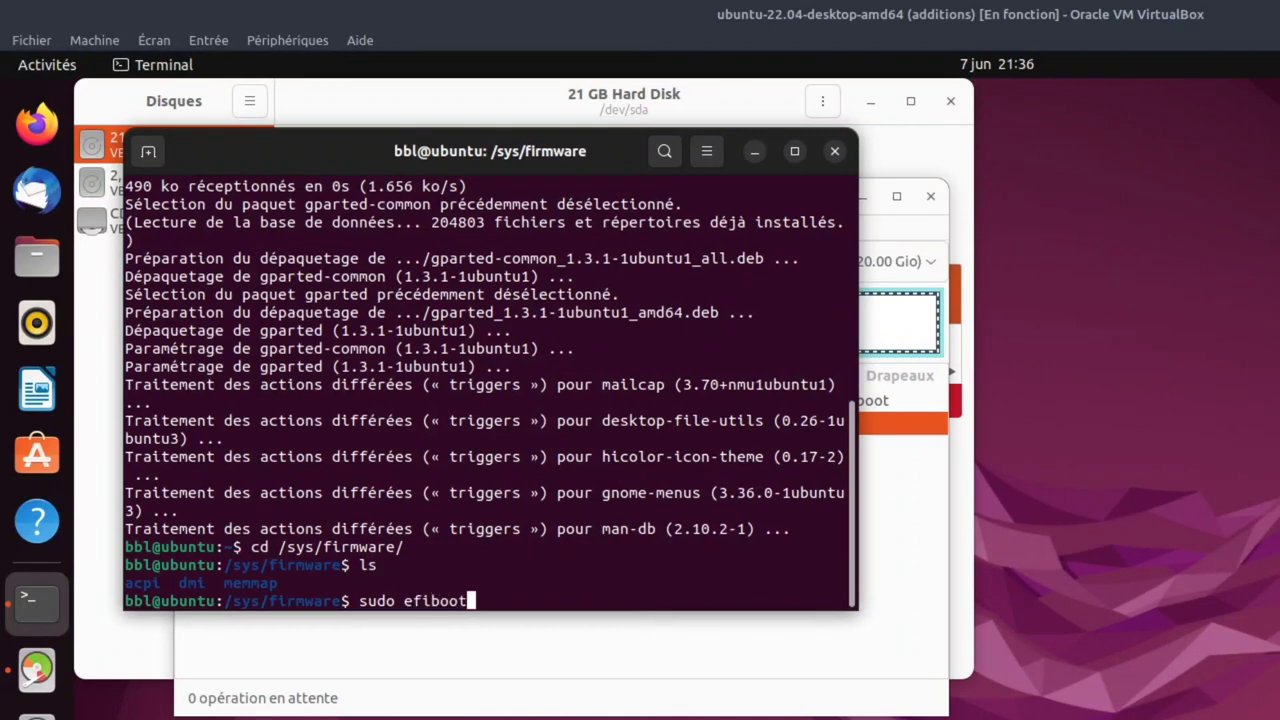
{"action": "type", "text": "mgr"}
{"action": "key", "text": "Return"}
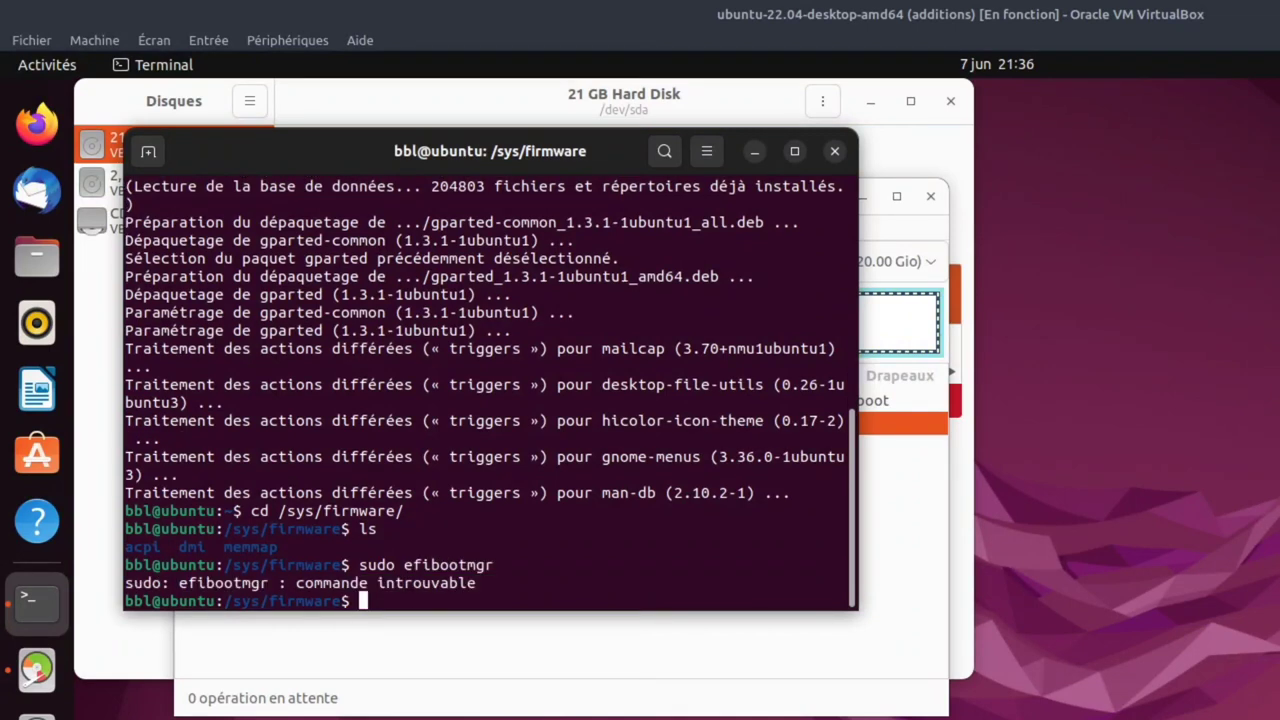
- Install the efibootmgr package with apt and run sudo efibootmgr again
{"action": "type", "text": "sudo apt install"}
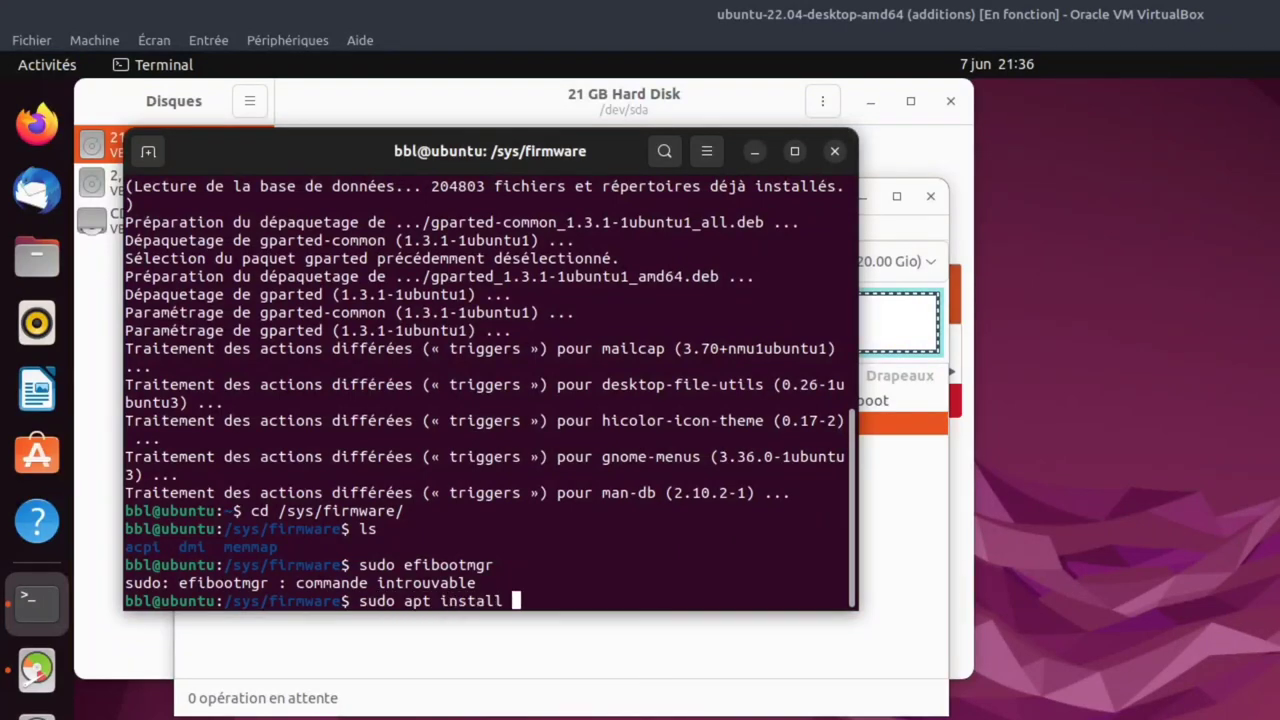
{"action": "type", "text": " efibootmgr"}
{"action": "key", "text": "Return"}
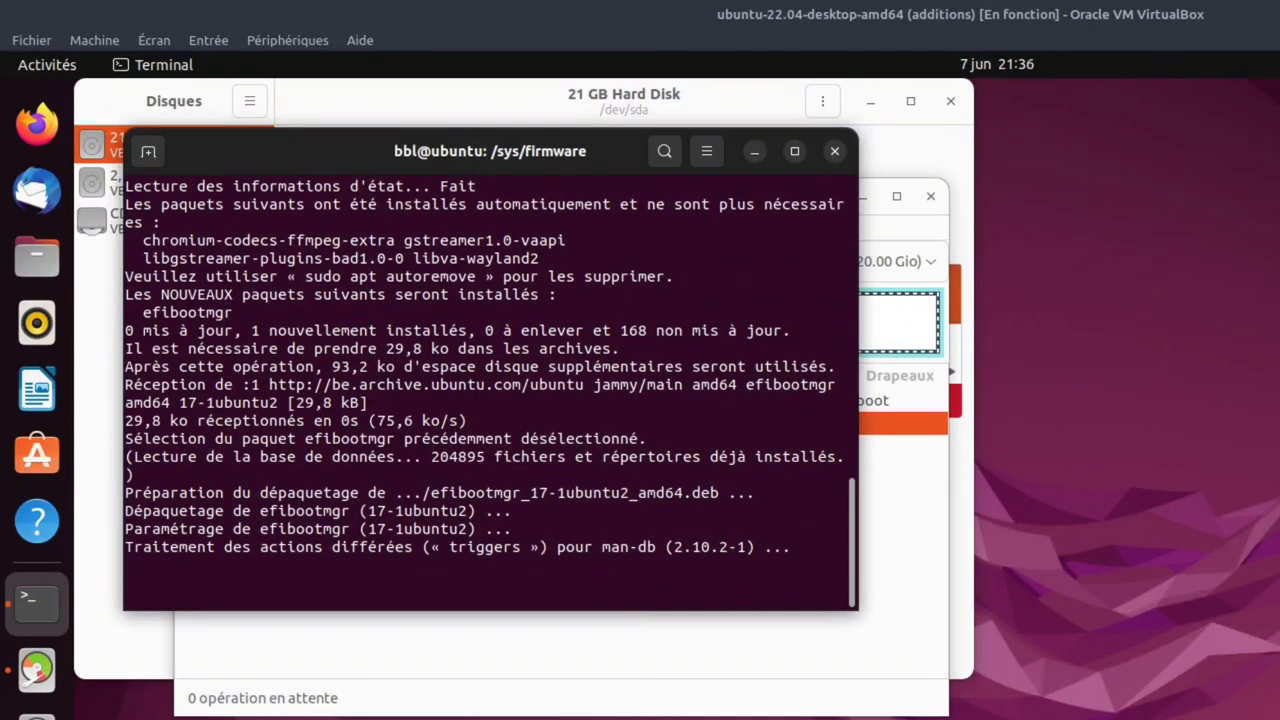
{"action": "key", "text": "Up"}
{"action": "key", "text": "Up"}
{"action": "key", "text": "Return"}
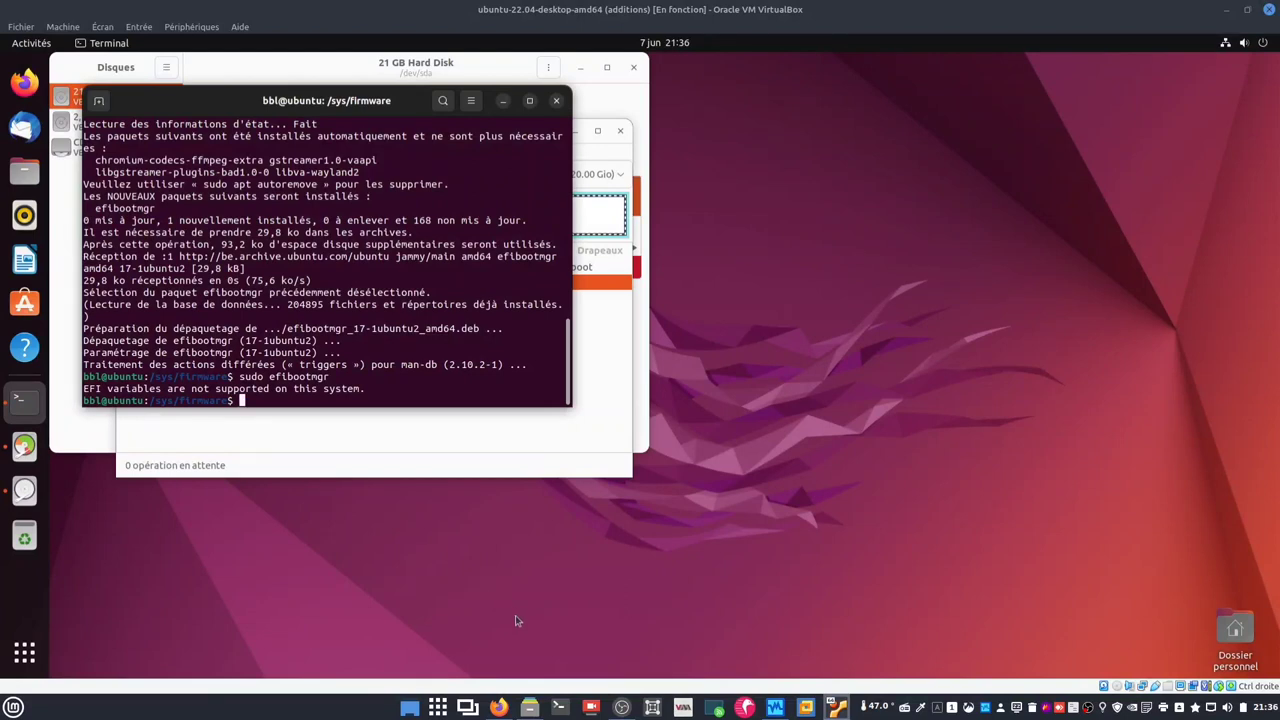
- List the host machine's EFI boot entries with sudo efibootmgr in a host terminal, entering the account password, and close that terminal
{"action": "left_click", "coordinate": [559, 708]}
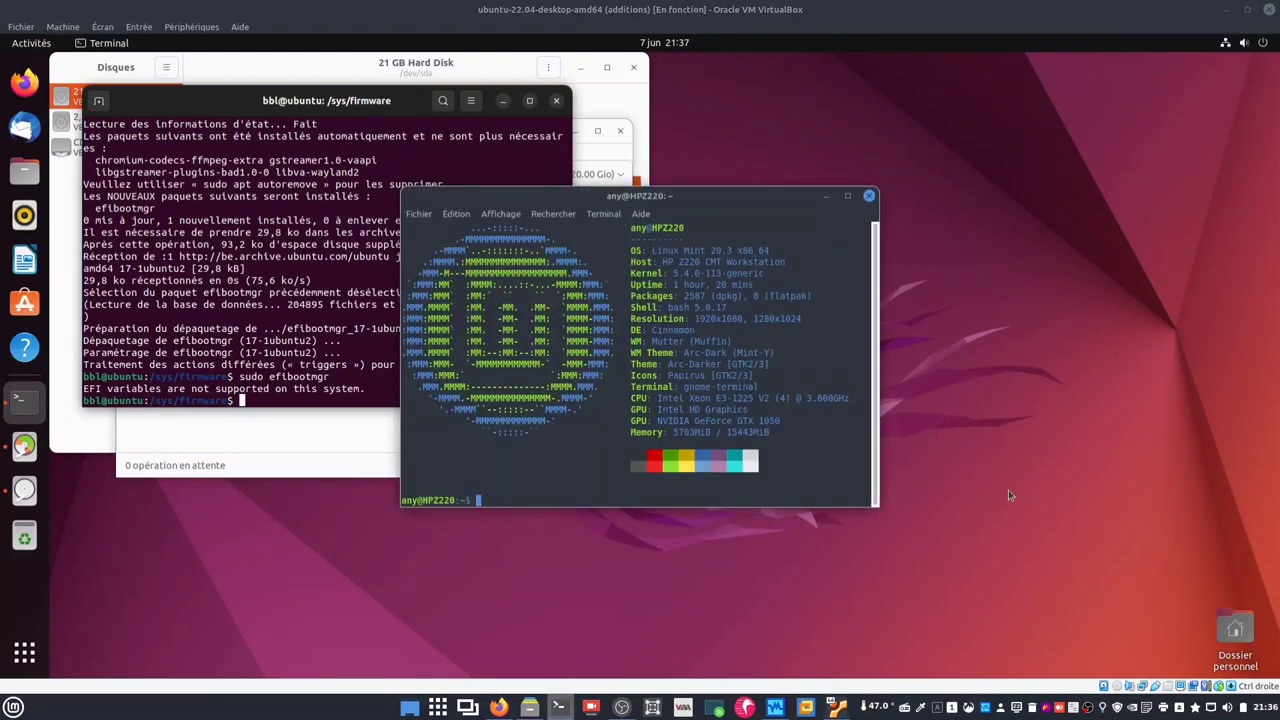
{"action": "type", "text": "sudo e"}
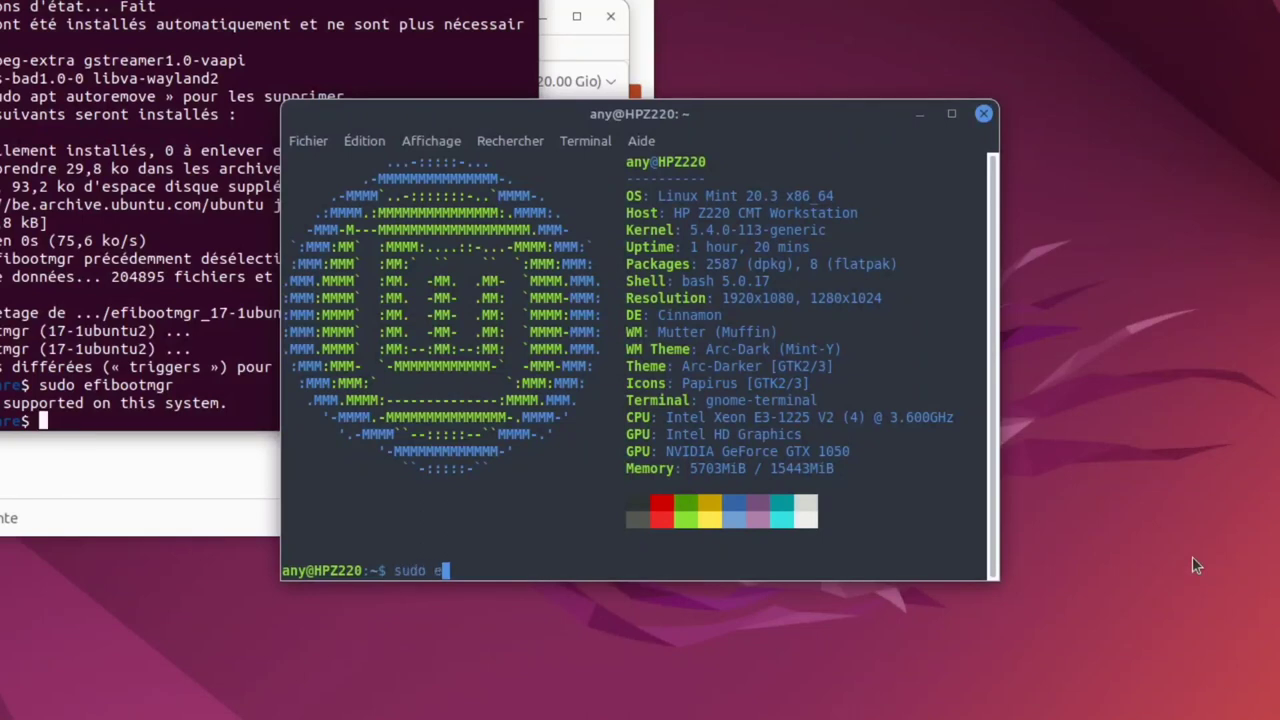
{"action": "type", "text": "fibootmgr"}
{"action": "key", "text": "Return"}
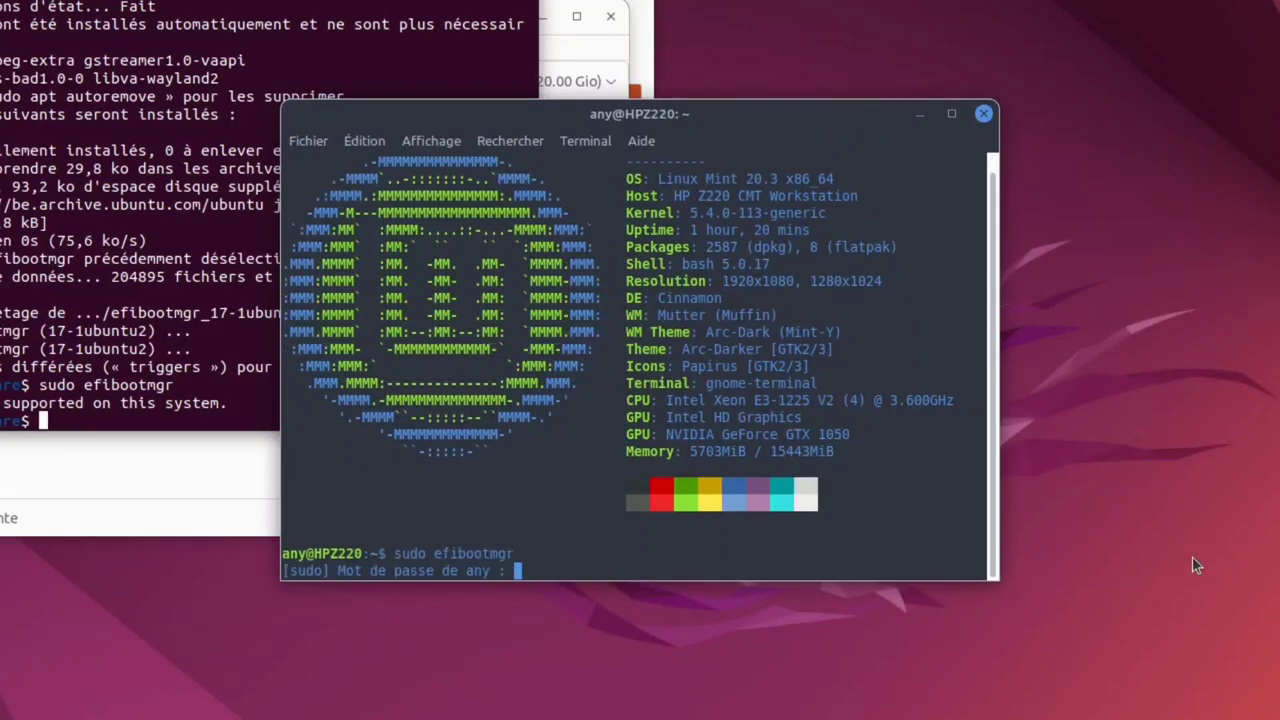
{"action": "type", "text": "*******"}
{"action": "key", "text": "Return"}
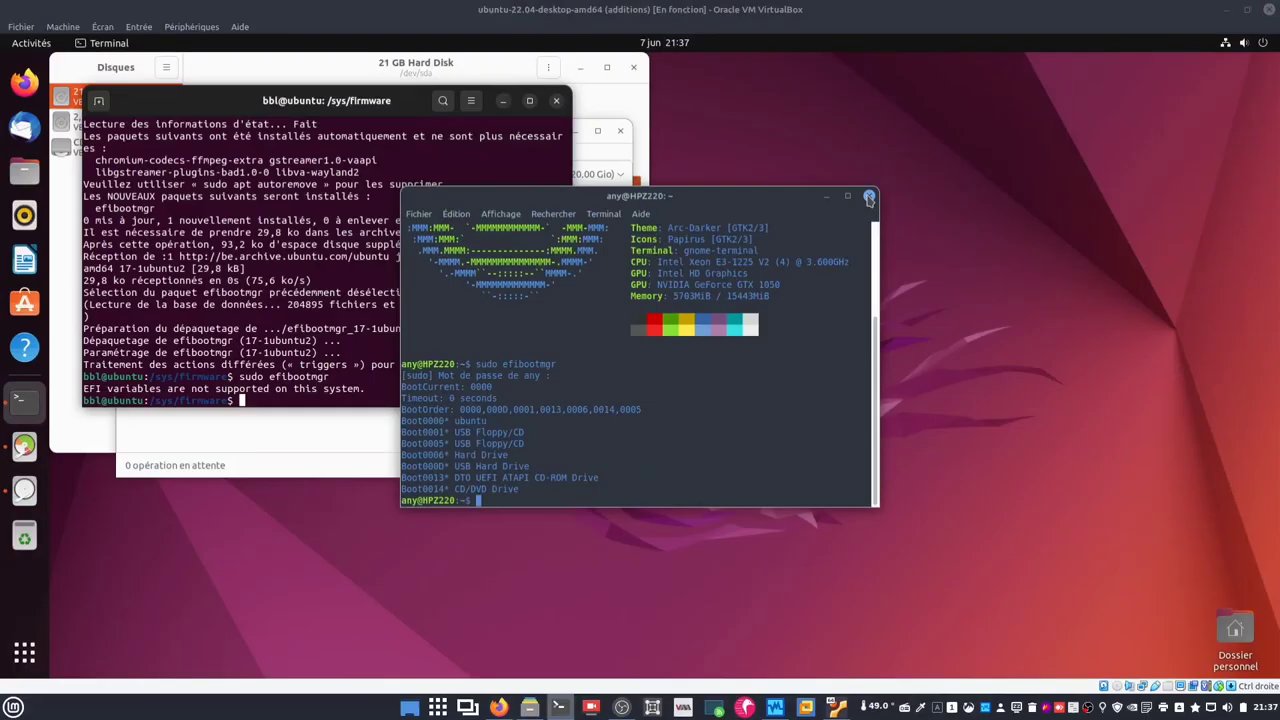
{"action": "left_click", "coordinate": [983, 113]}
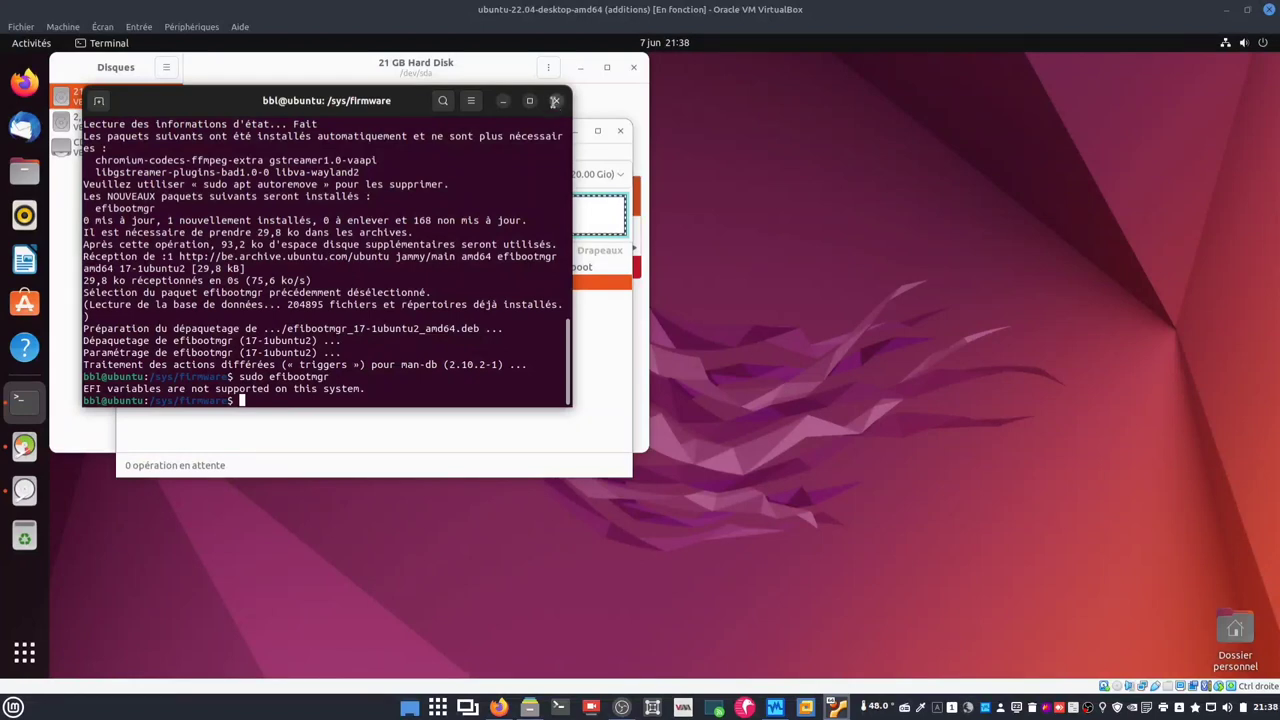
- Close the terminal and Disks windows, and switch GParted to the /dev/sdb device
{"action": "left_click", "coordinate": [556, 100]}
{"action": "left_click", "coordinate": [515, 68]}
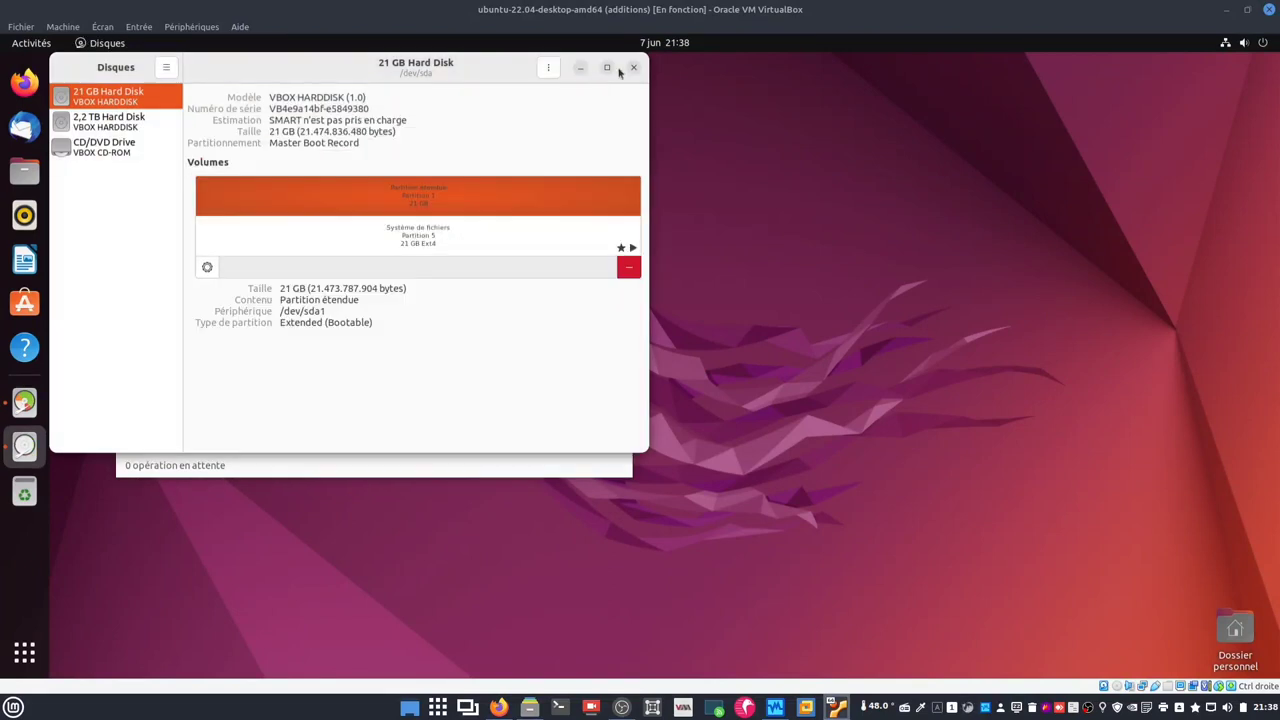
{"action": "left_click", "coordinate": [633, 67]}
{"action": "left_click_drag", "start_coordinate": [517, 137], "coordinate": [745, 160]}
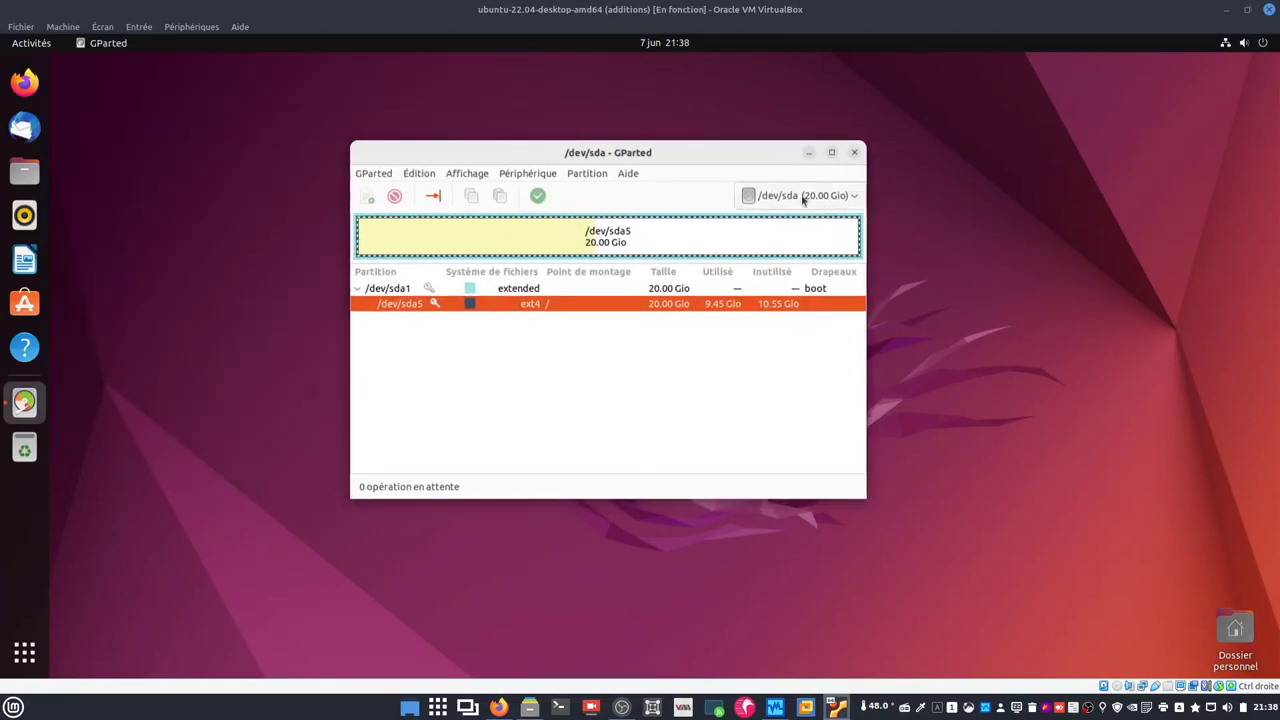
{"action": "left_click", "coordinate": [848, 196]}
{"action": "left_click", "coordinate": [811, 217]}
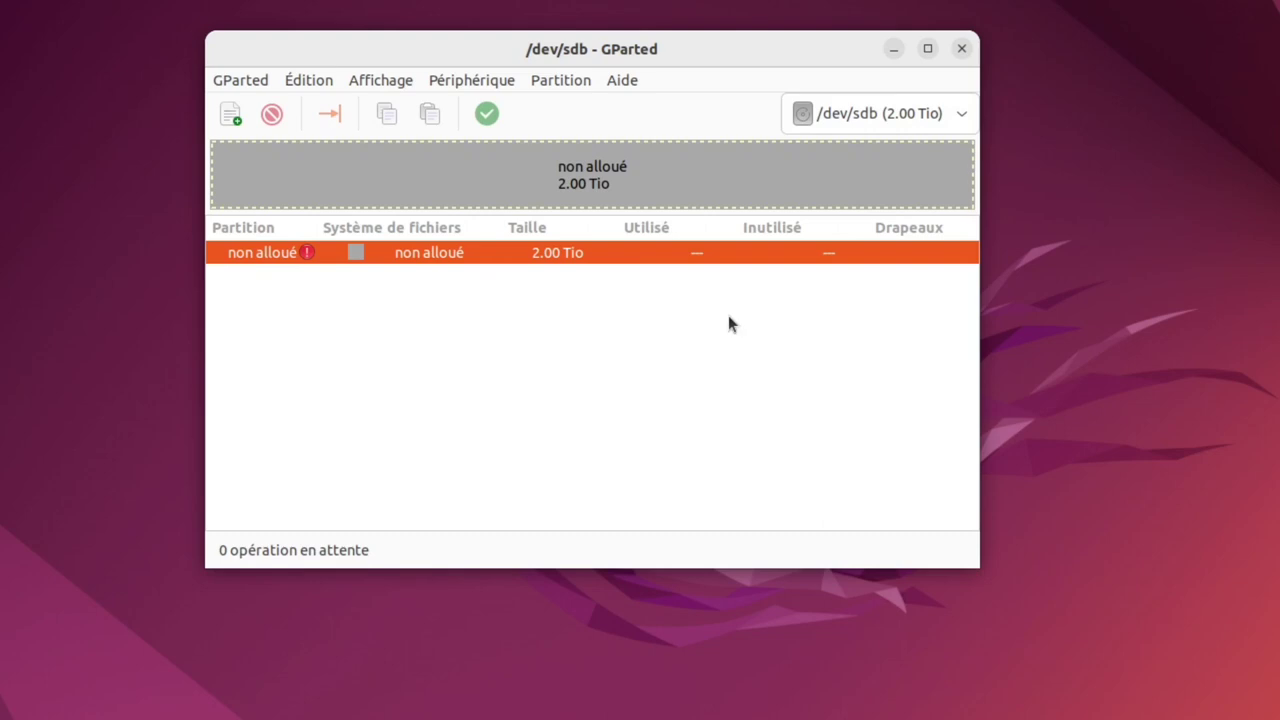
- Create a new gpt partition table on /dev/sdb
{"action": "left_click", "coordinate": [465, 85]}
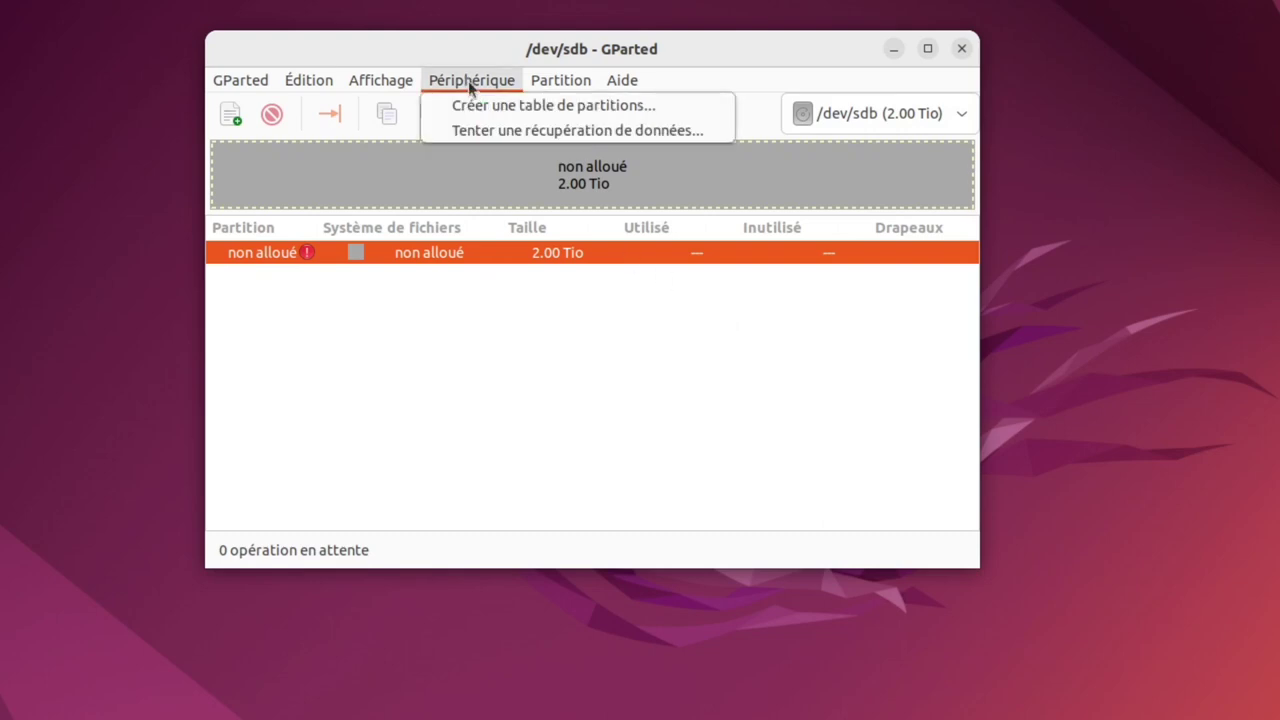
{"action": "left_click", "coordinate": [480, 104]}
{"action": "left_click", "coordinate": [642, 322]}
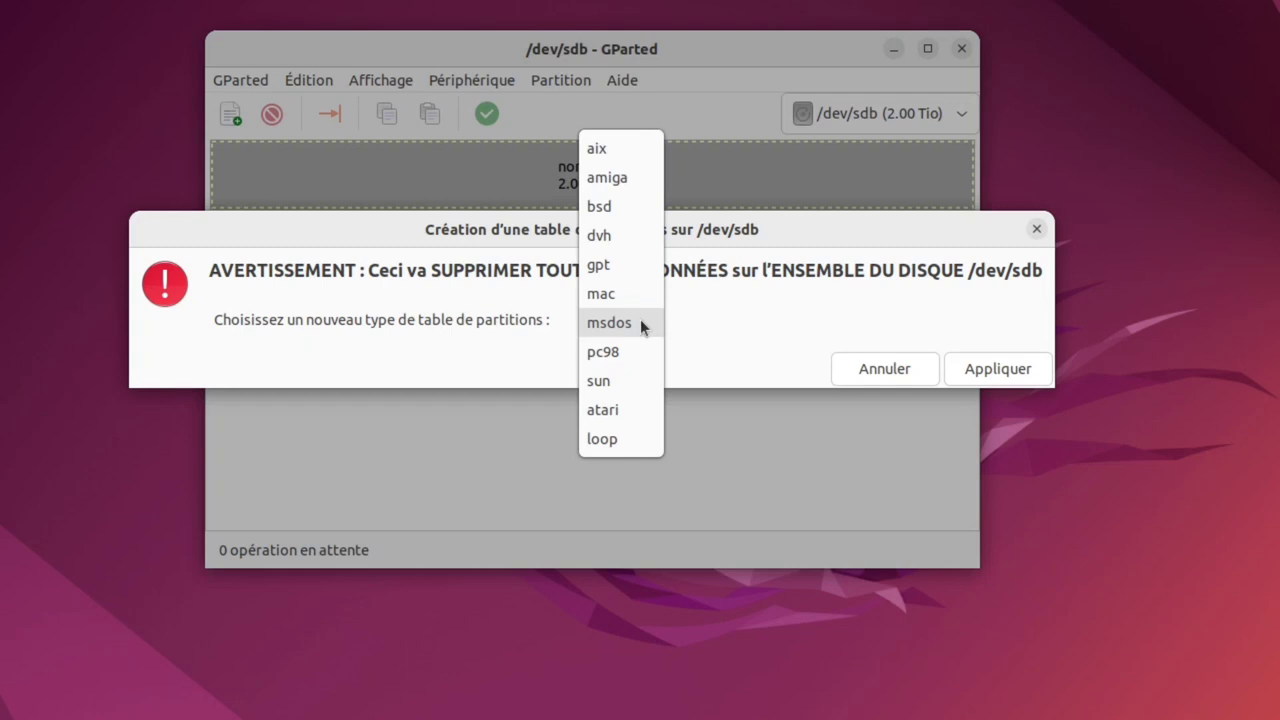
{"action": "left_click", "coordinate": [607, 266]}
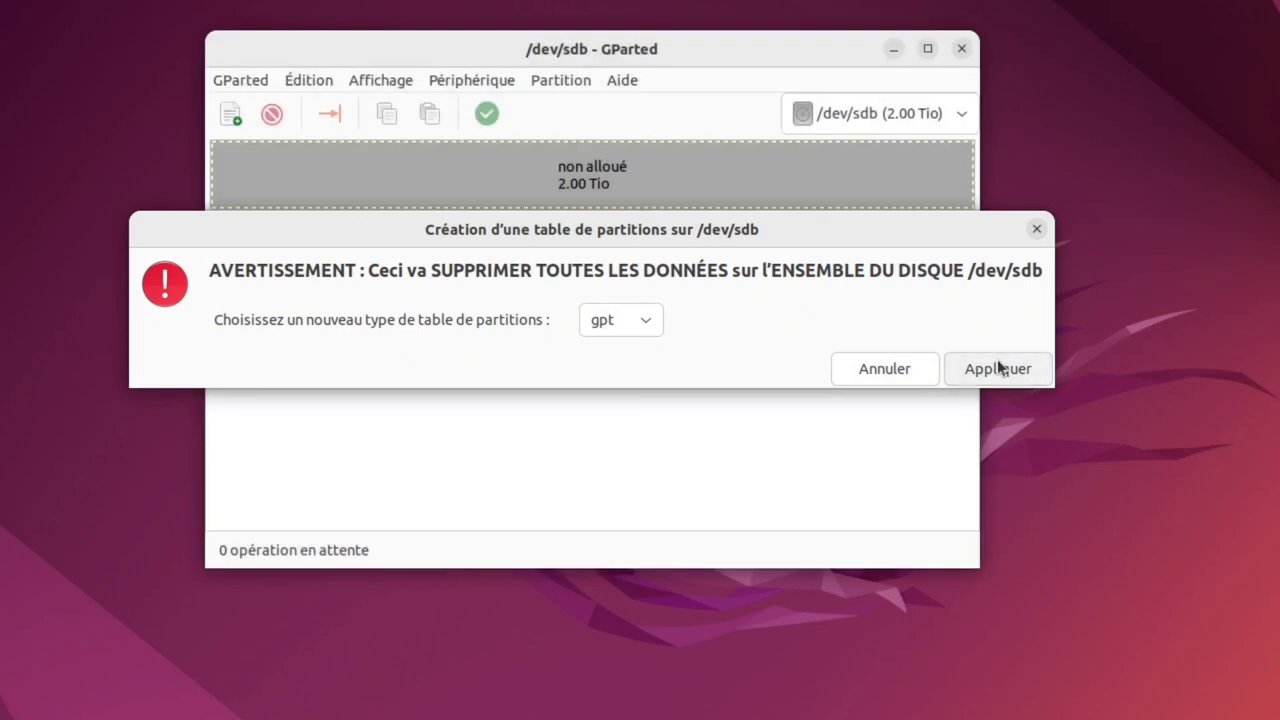
{"action": "left_click", "coordinate": [997, 367]}
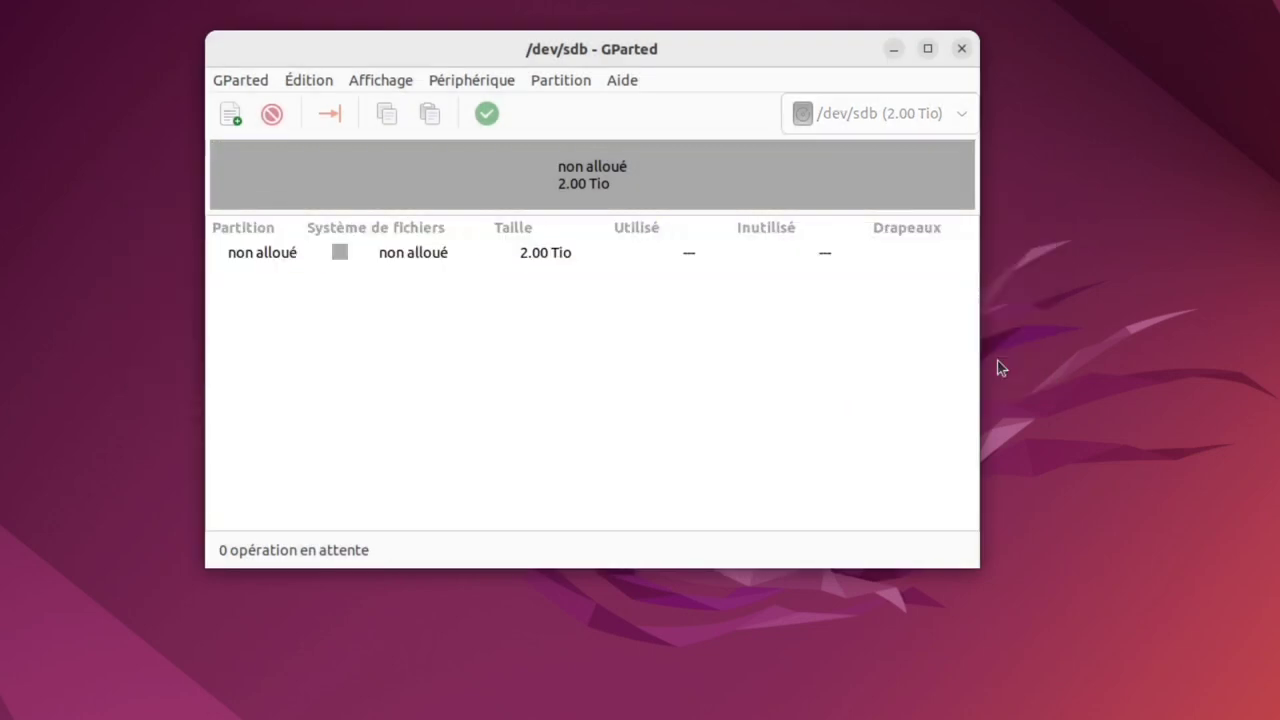
- Add a primary ext4 partition labelled newhome that fills the unallocated space on /dev/sdb
{"action": "right_click", "coordinate": [556, 251]}
{"action": "left_click", "coordinate": [579, 263]}
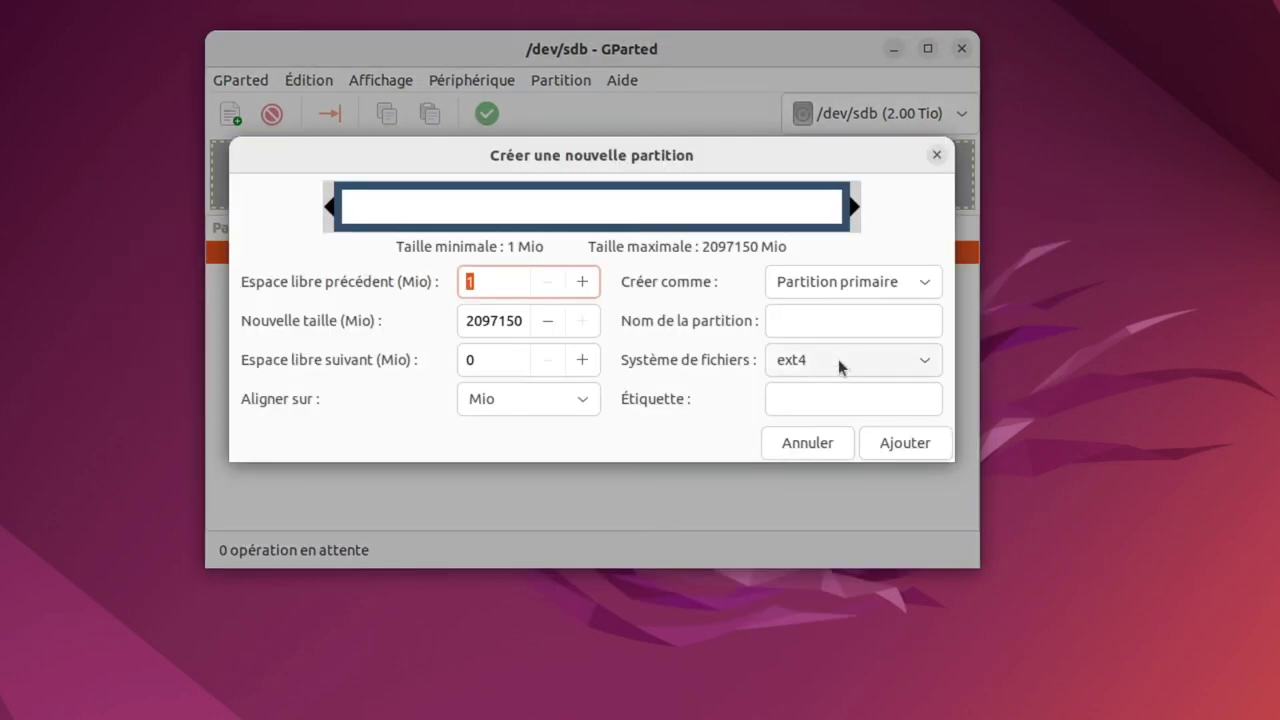
{"action": "left_click", "coordinate": [851, 392]}
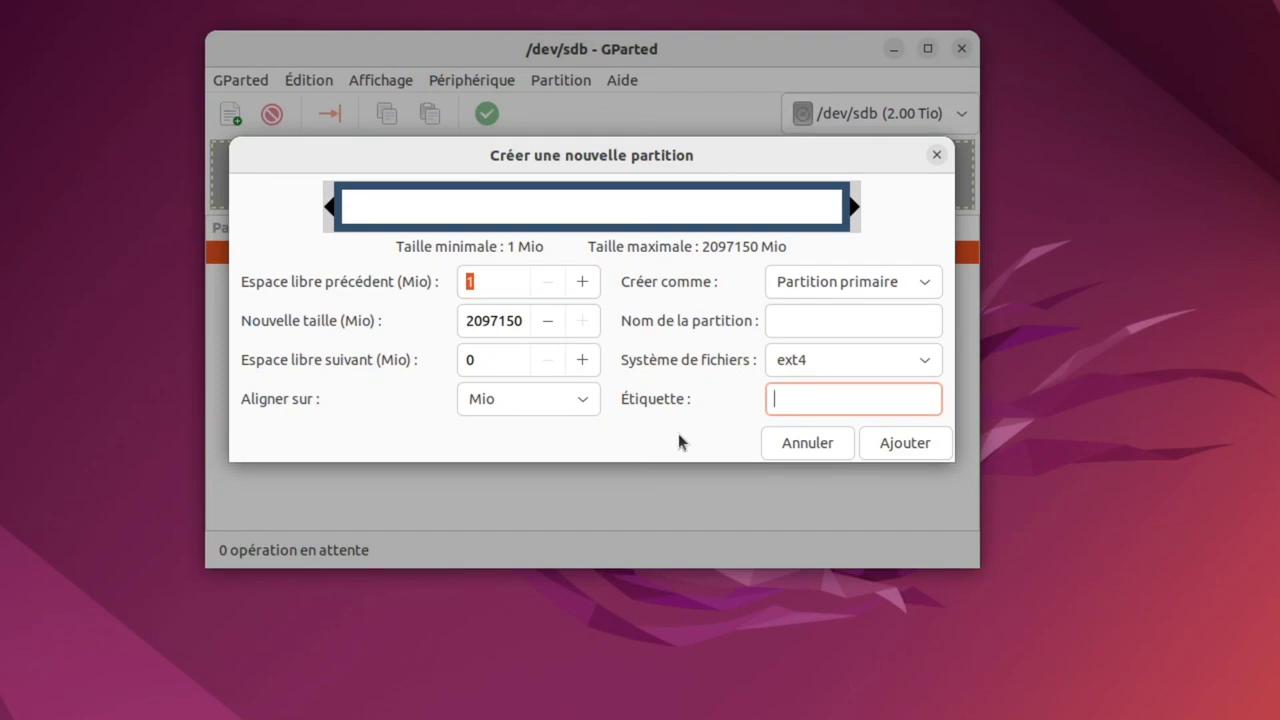
{"action": "type", "text": "newhome"}
{"action": "left_click", "coordinate": [932, 444]}
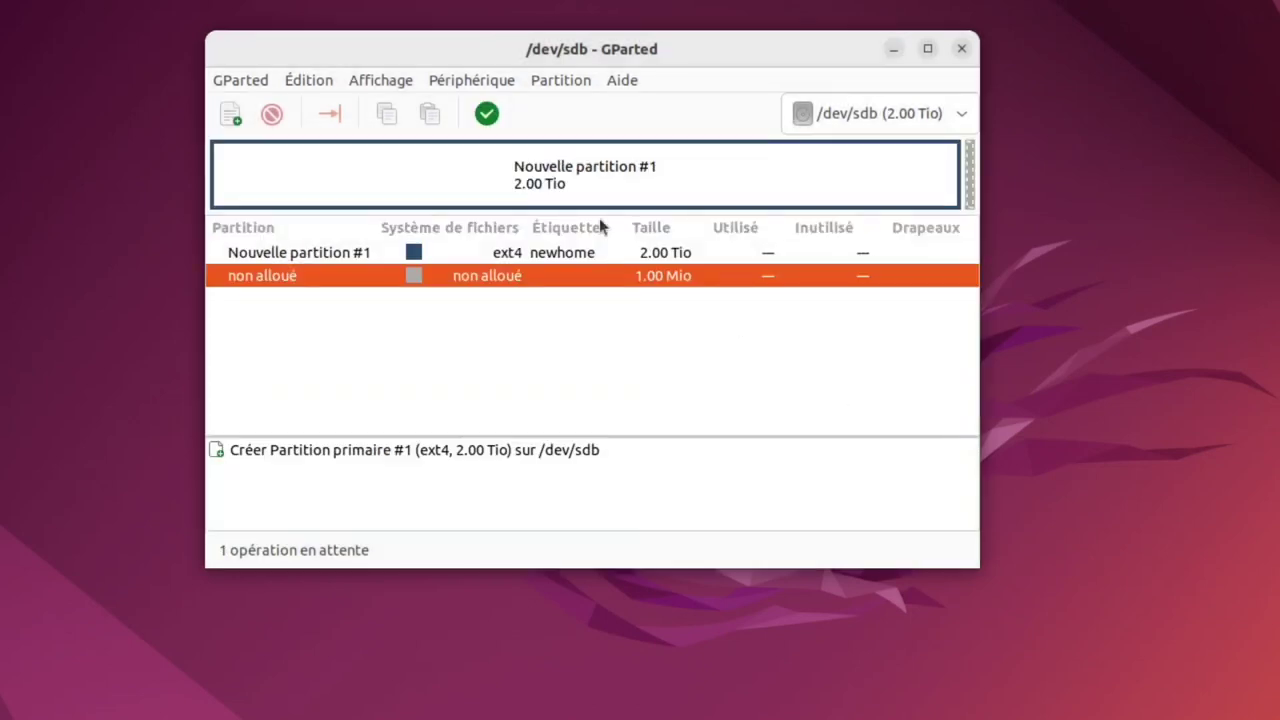
- Apply the pending partition creation on /dev/sdb and close GParted
{"action": "left_click", "coordinate": [487, 113]}
{"action": "left_click", "coordinate": [729, 375]}
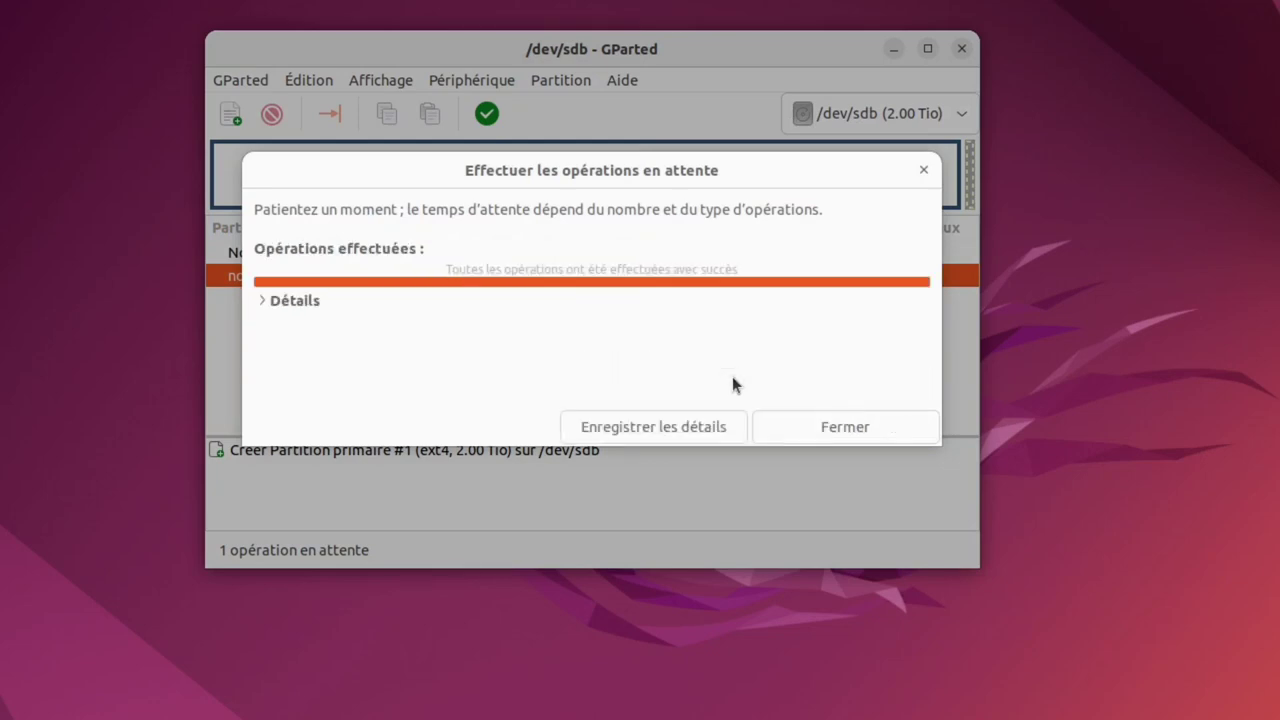
{"action": "left_click", "coordinate": [797, 423]}
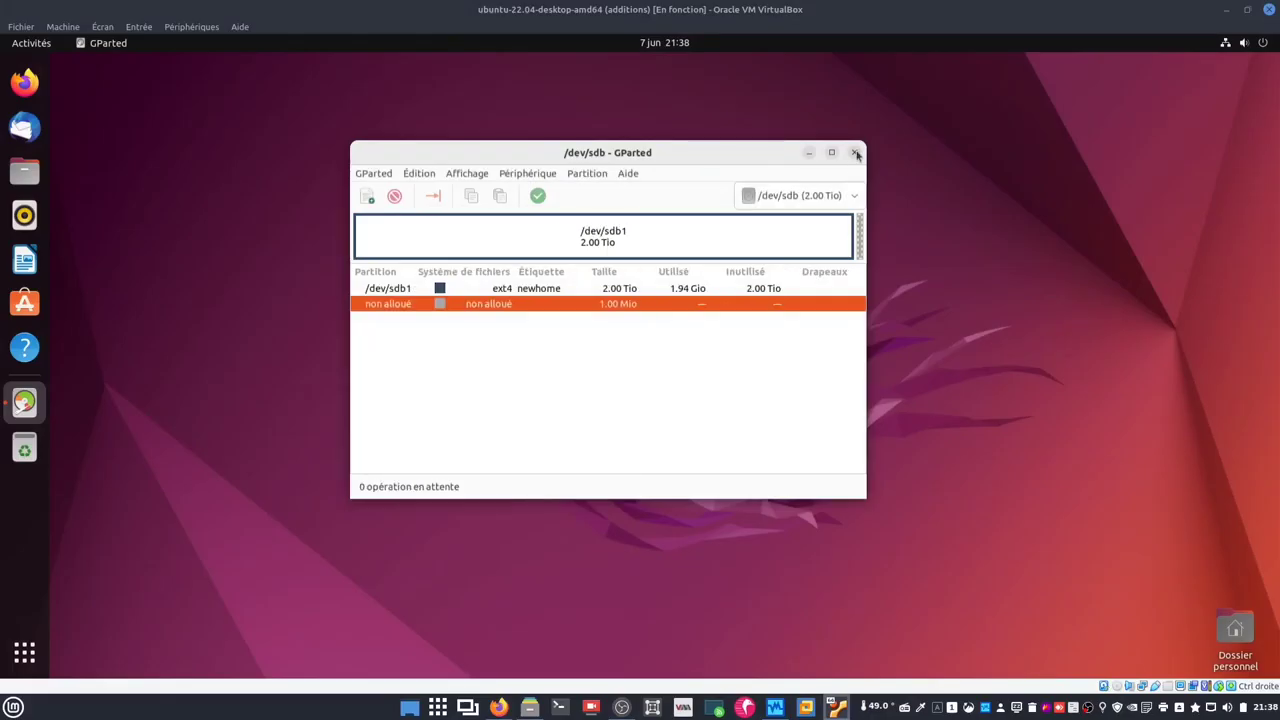
{"action": "left_click", "coordinate": [855, 153]}
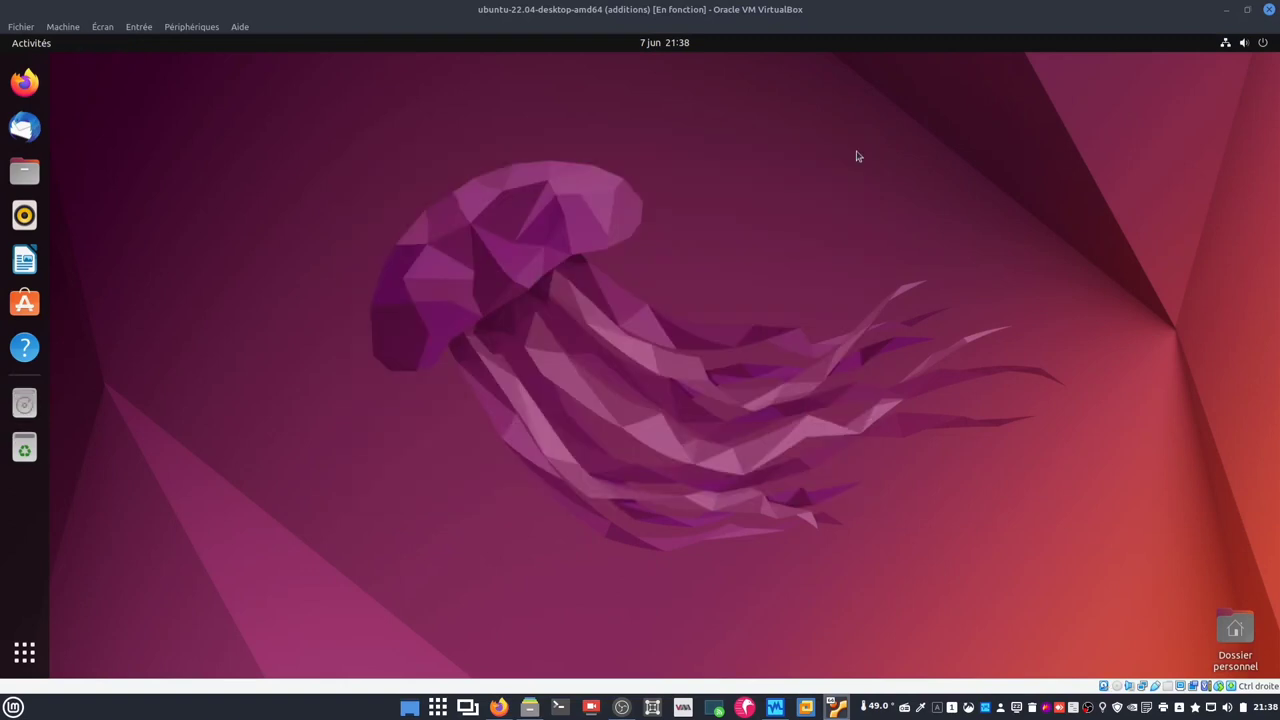
- In the file manager, mount and open the newhome volume from the other locations
{"action": "left_click", "coordinate": [30, 171]}
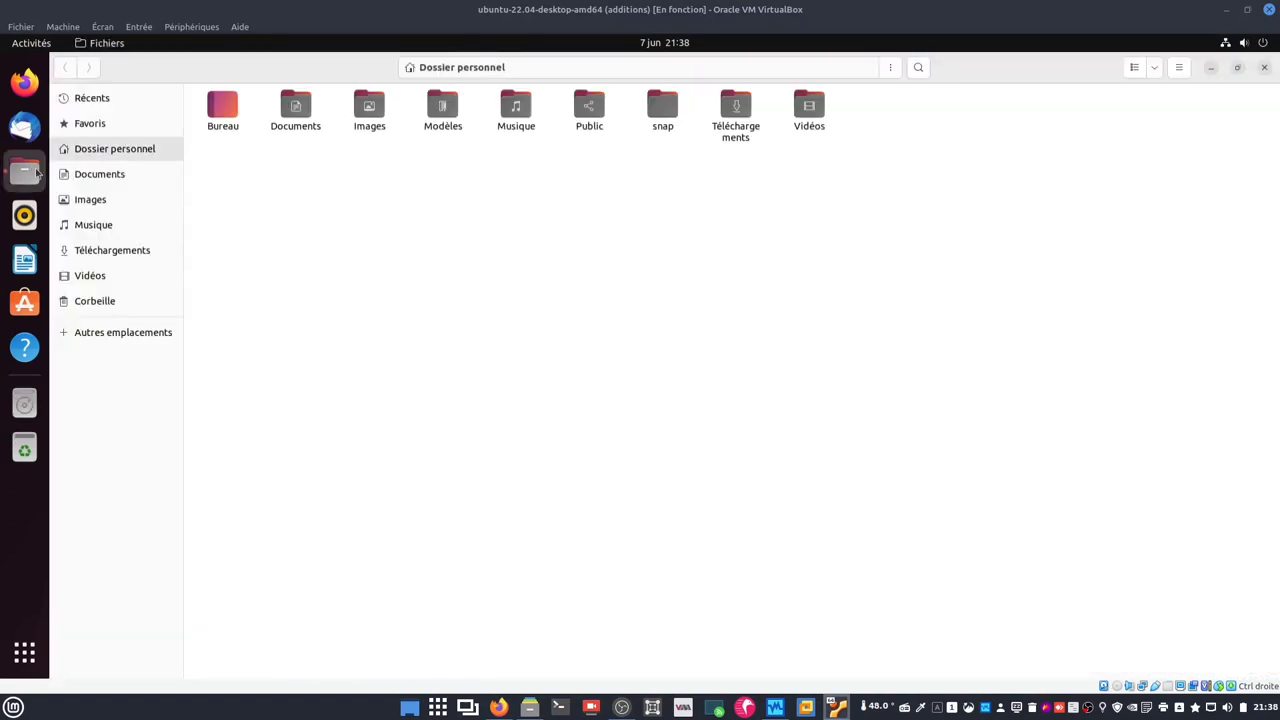
{"action": "left_click", "coordinate": [78, 332]}
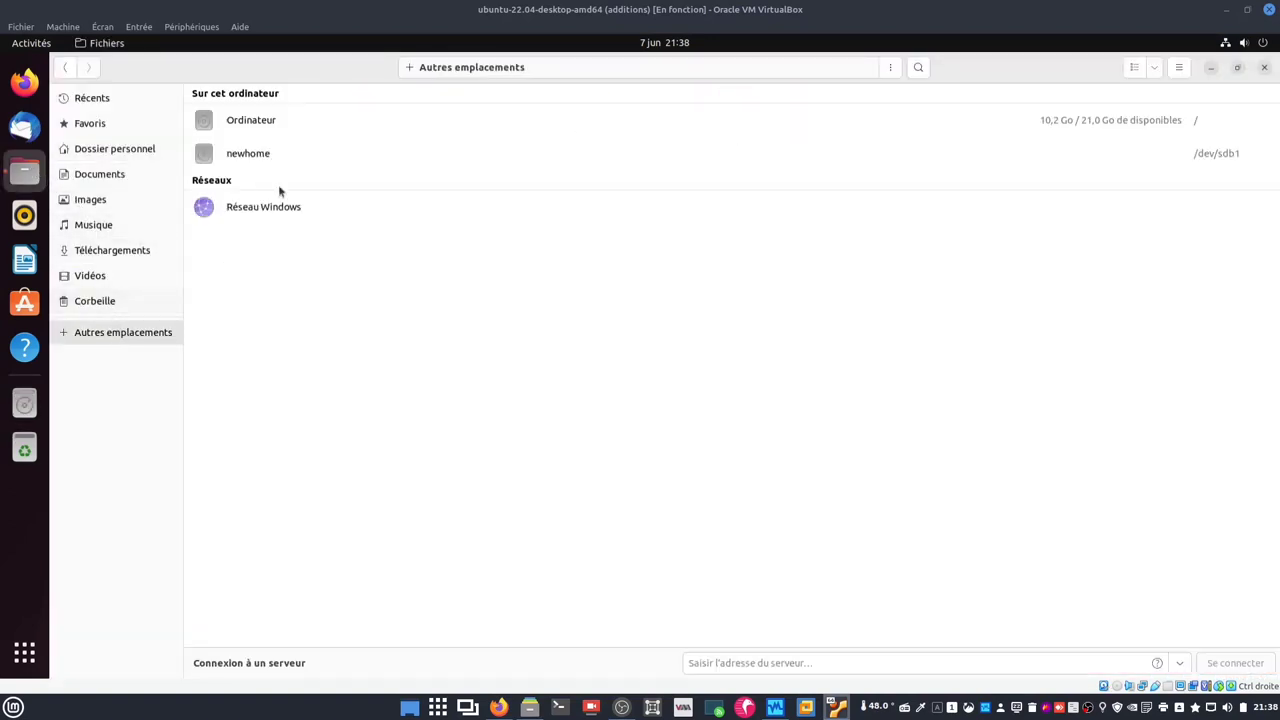
{"action": "left_click", "coordinate": [286, 153]}
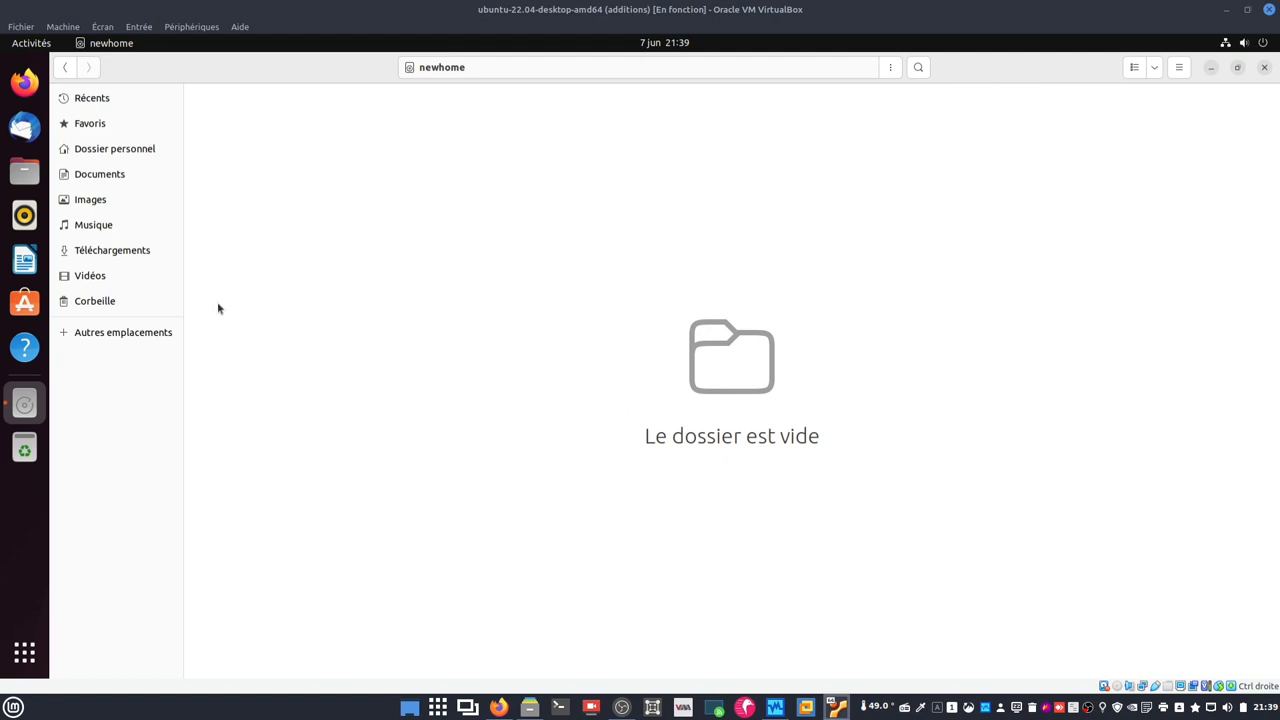
- In a new terminal, run sudo cp -av /home/ . /media/bbl/newhome/ and enter the account password
{"action": "left_click", "coordinate": [24, 652]}
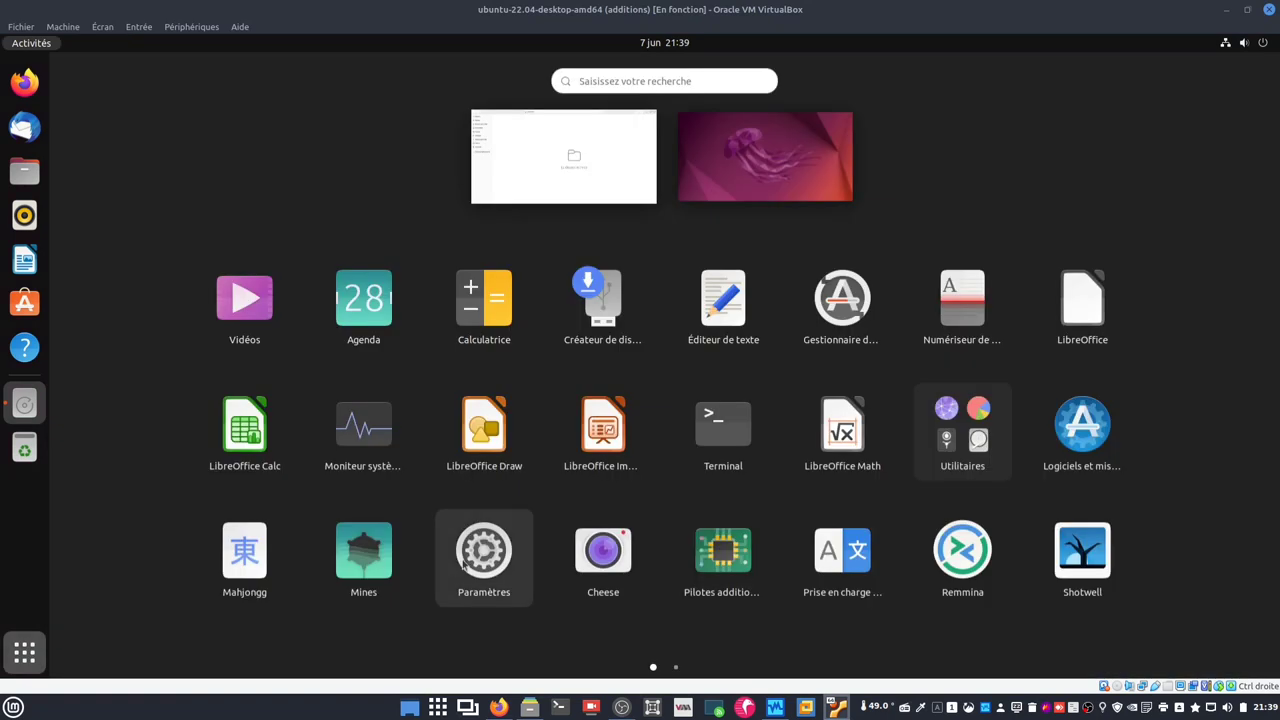
{"action": "type", "text": "ter"}
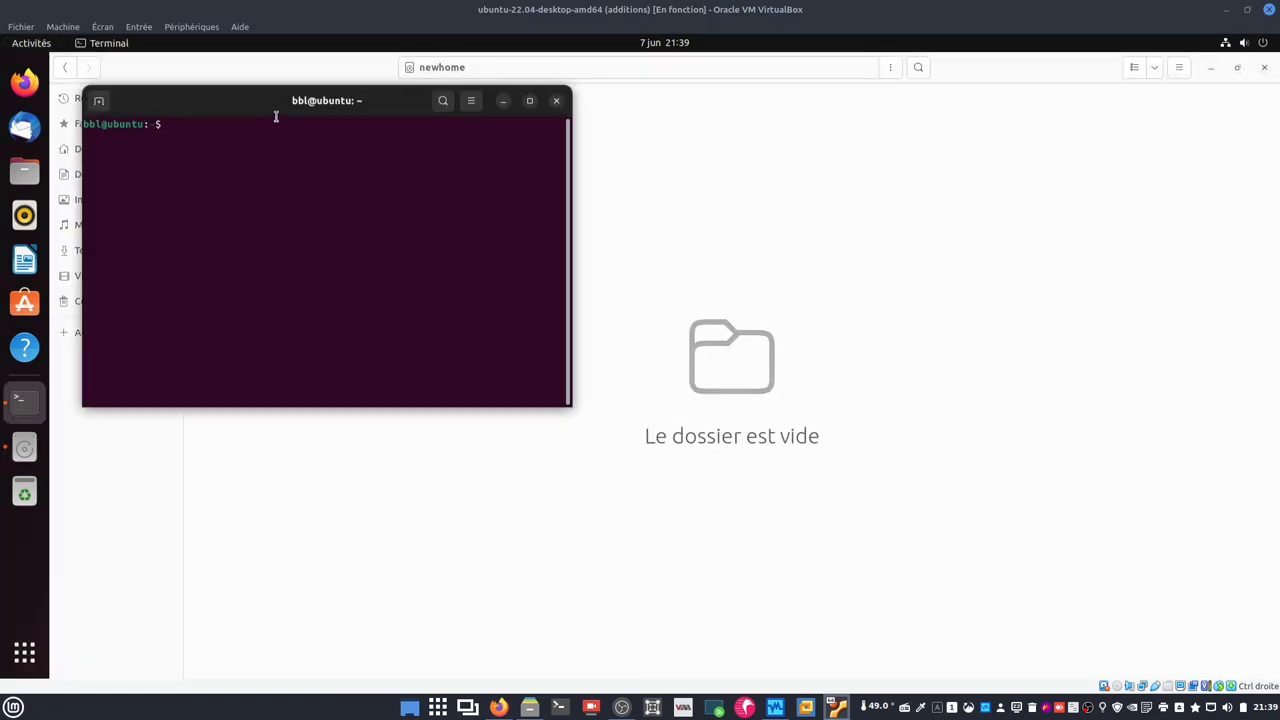
{"action": "left_click_drag", "start_coordinate": [277, 112], "coordinate": [604, 236]}
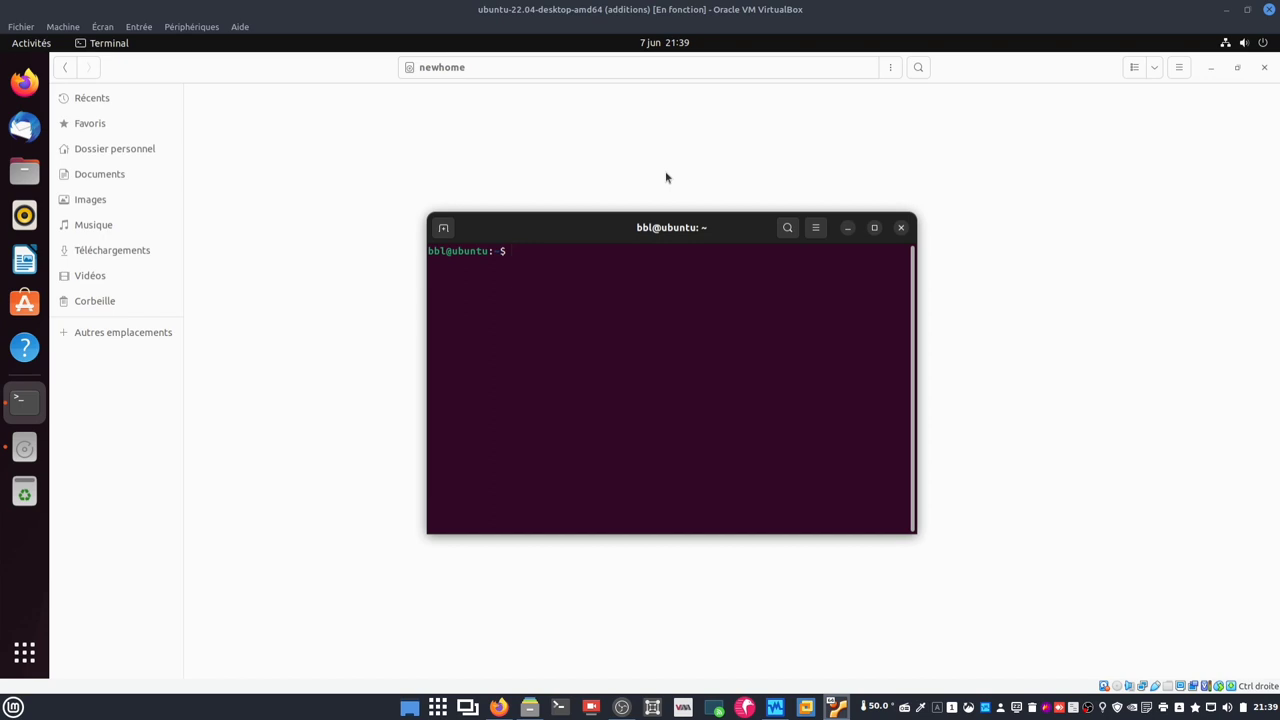
{"action": "type", "text": "sudo cp"}
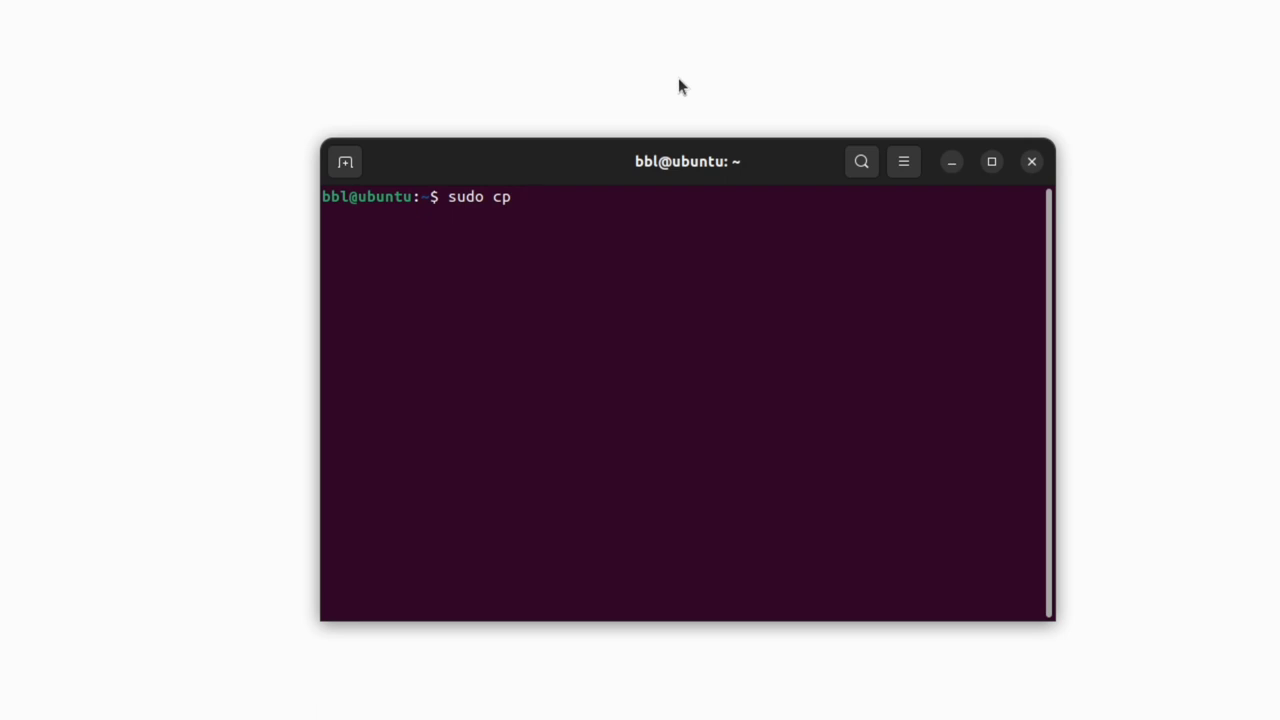
{"action": "type", "text": " -av /home"}
{"action": "type", "text": "/ . /"}
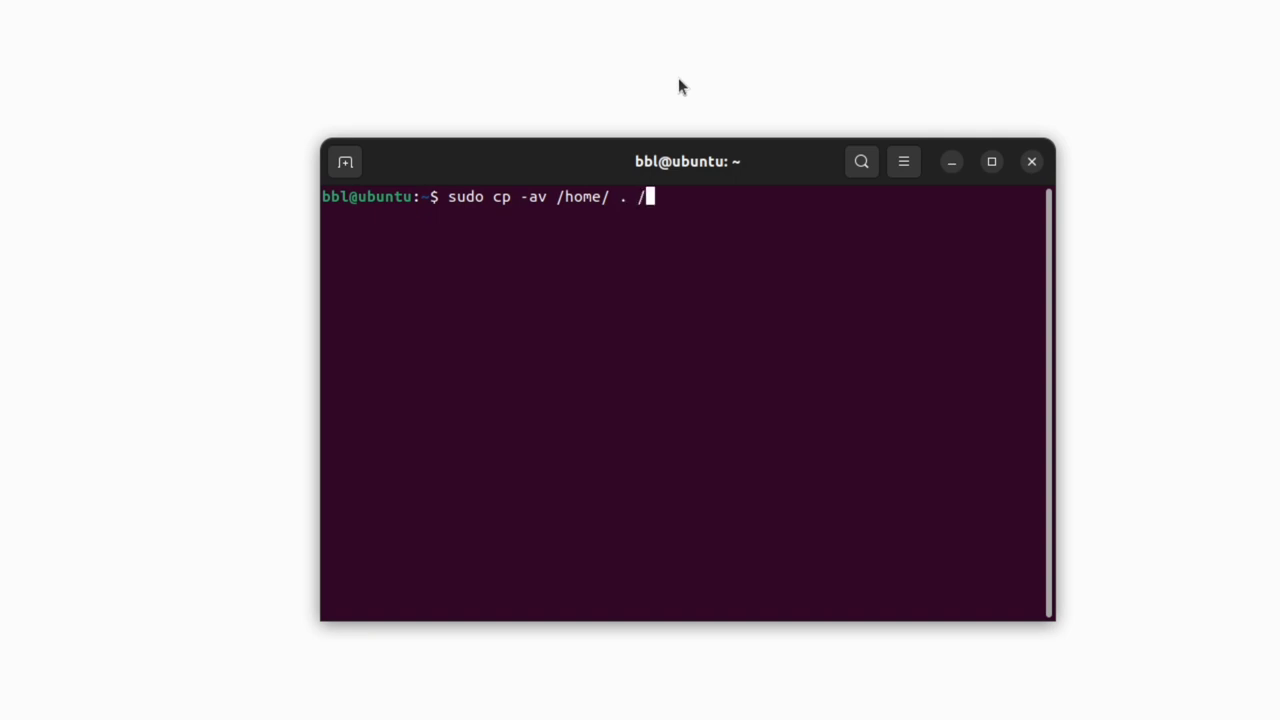
{"action": "type", "text": "media/b"}
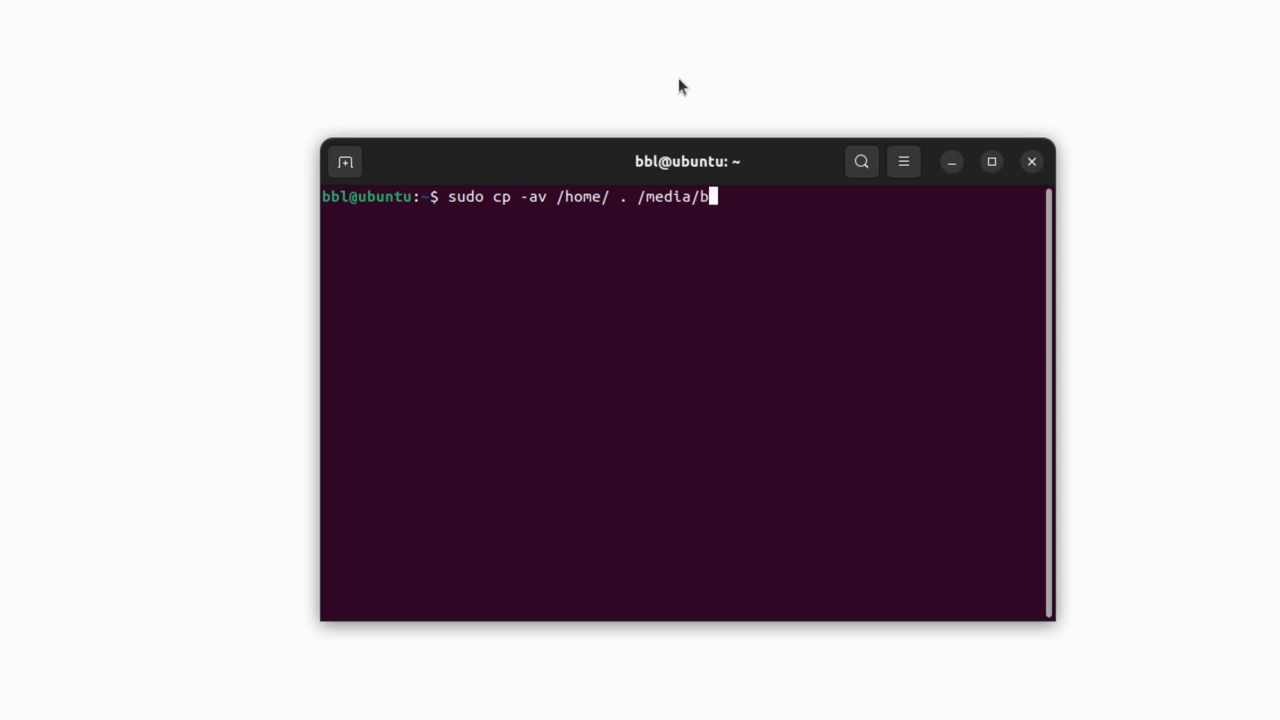
{"action": "key", "text": "Tab"}
{"action": "type", "text": "new"}
{"action": "key", "text": "Tab"}
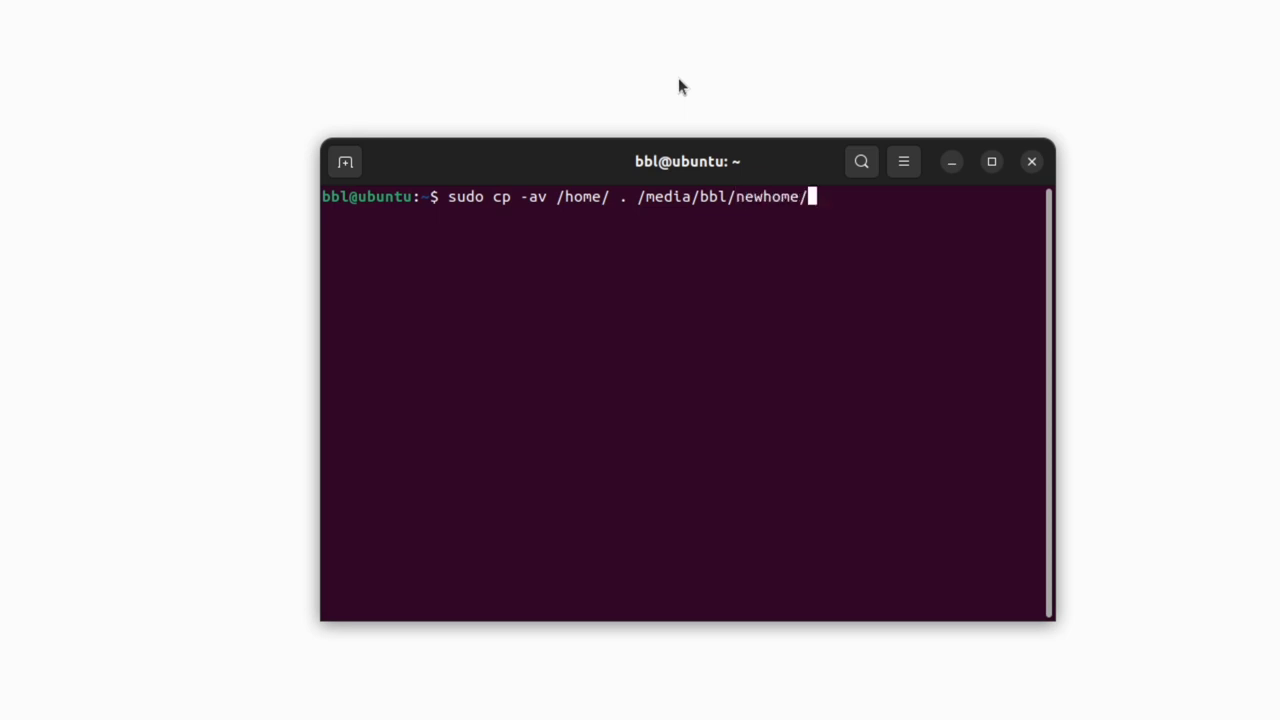
{"action": "key", "text": "Return"}
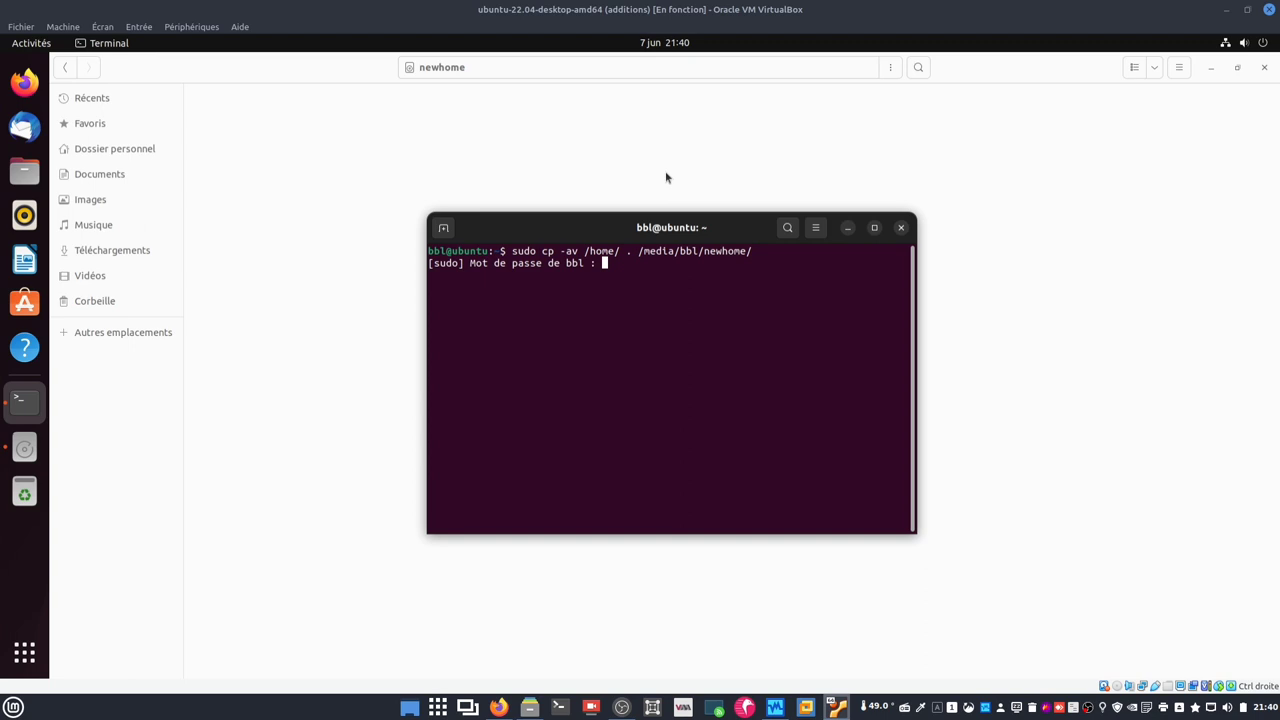
{"action": "key", "text": "Return"}
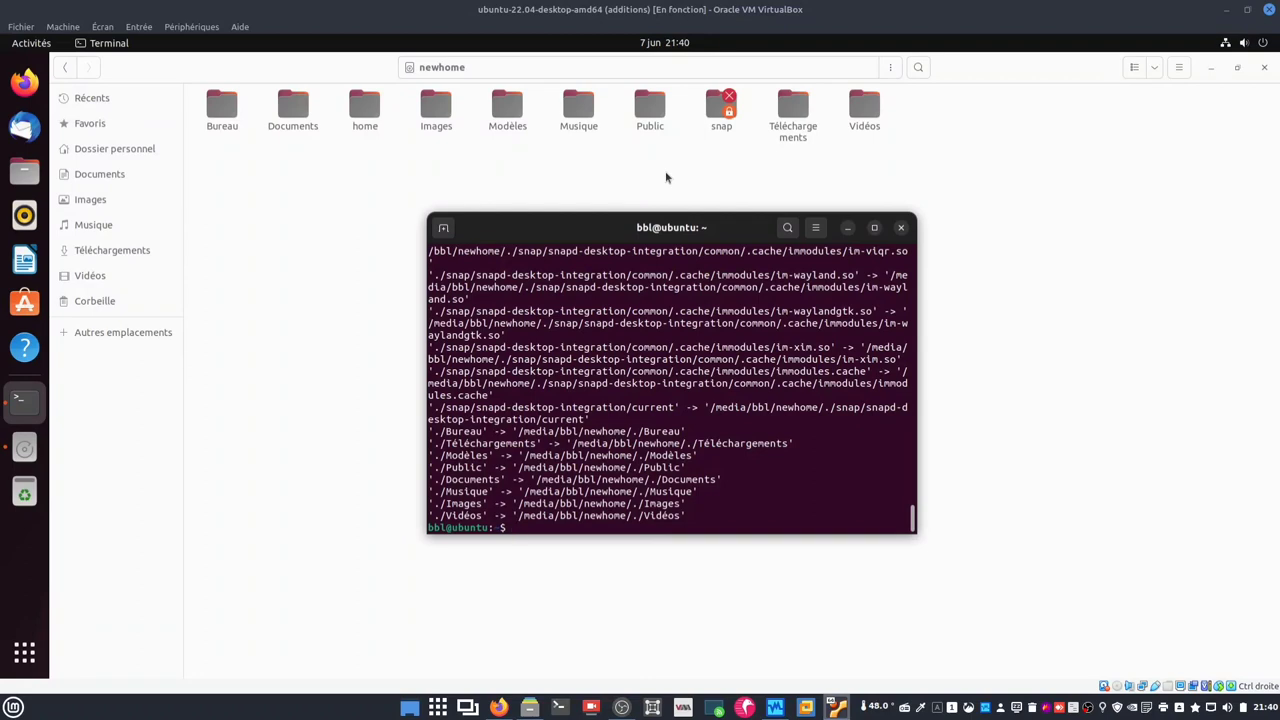
- Close the newhome folder window and launch the file manager as root with sudo nautilus
{"action": "left_click", "coordinate": [1264, 67]}
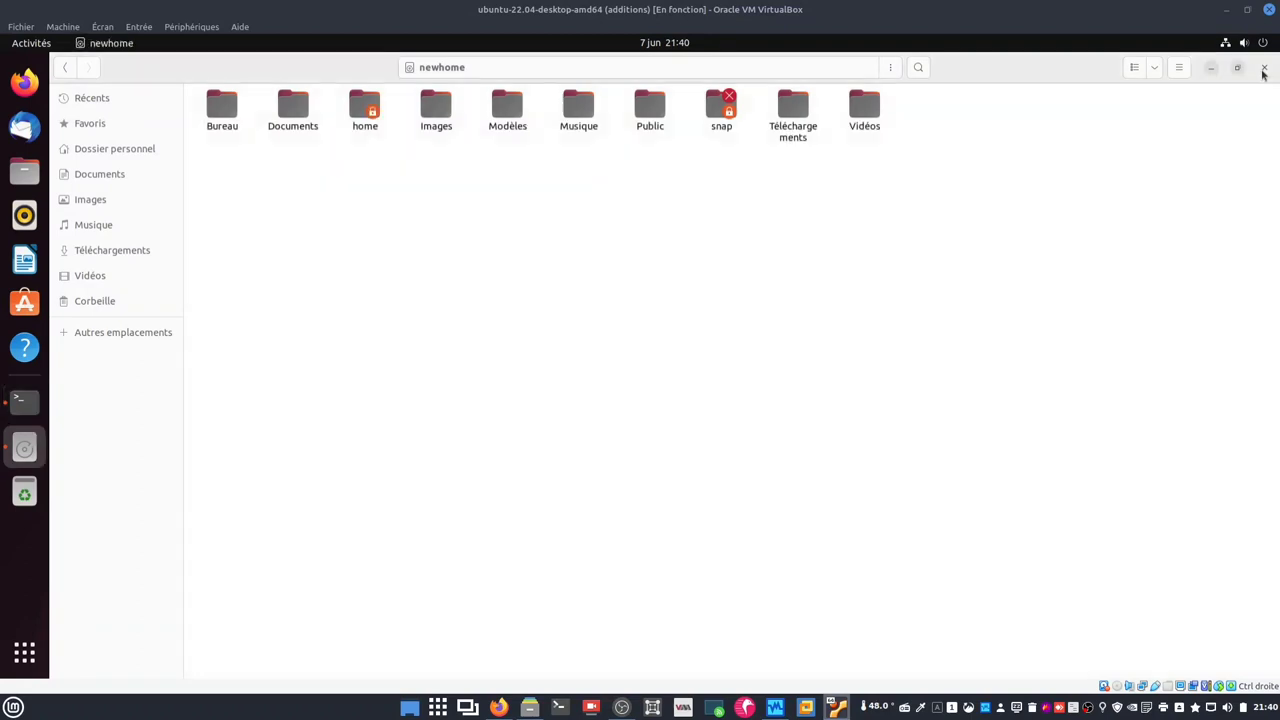
{"action": "left_click", "coordinate": [1264, 67]}
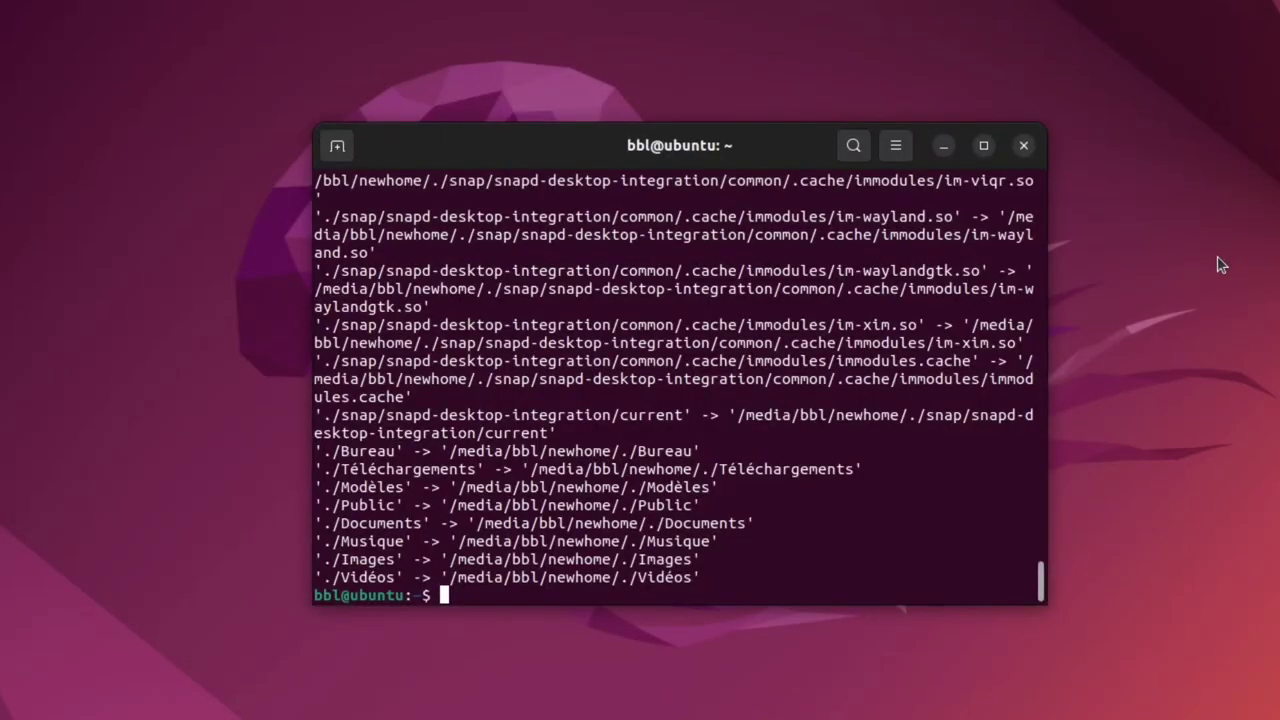
{"action": "type", "text": "sudo nautilus"}
{"action": "key", "text": "Return"}
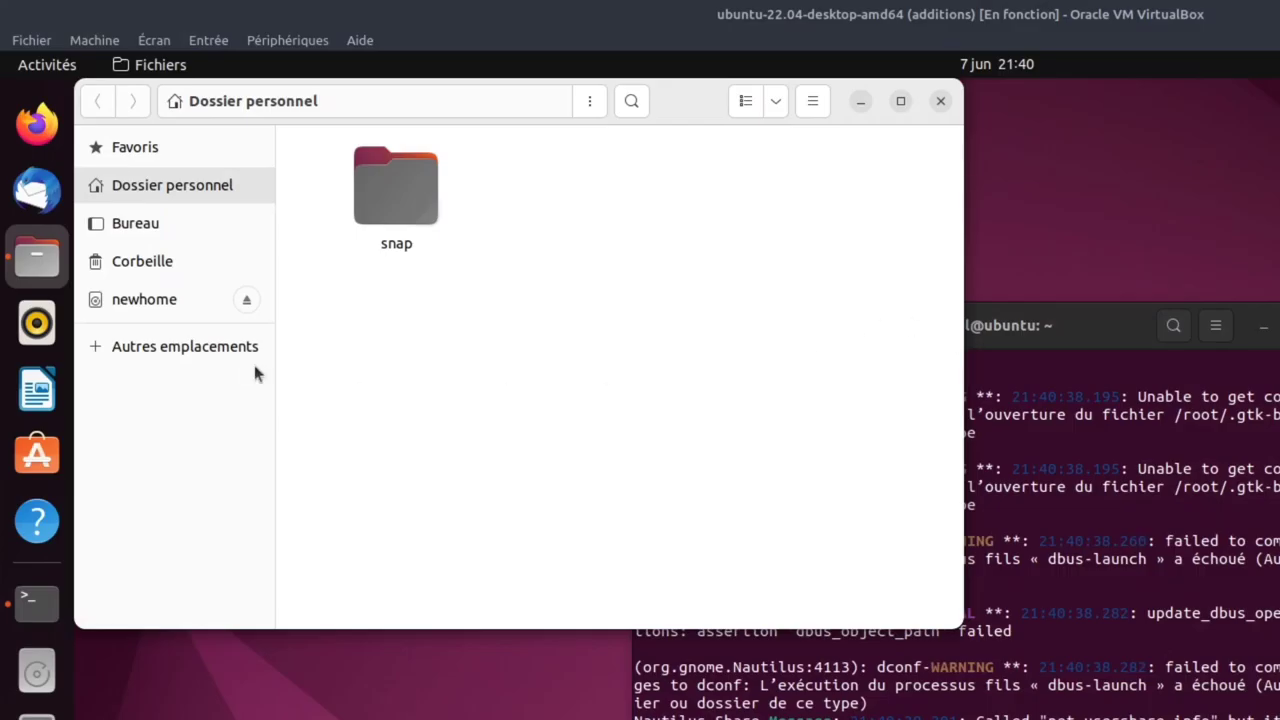
- In the root directory of the computer, rename the home folder as oldhome
{"action": "left_click", "coordinate": [228, 351]}
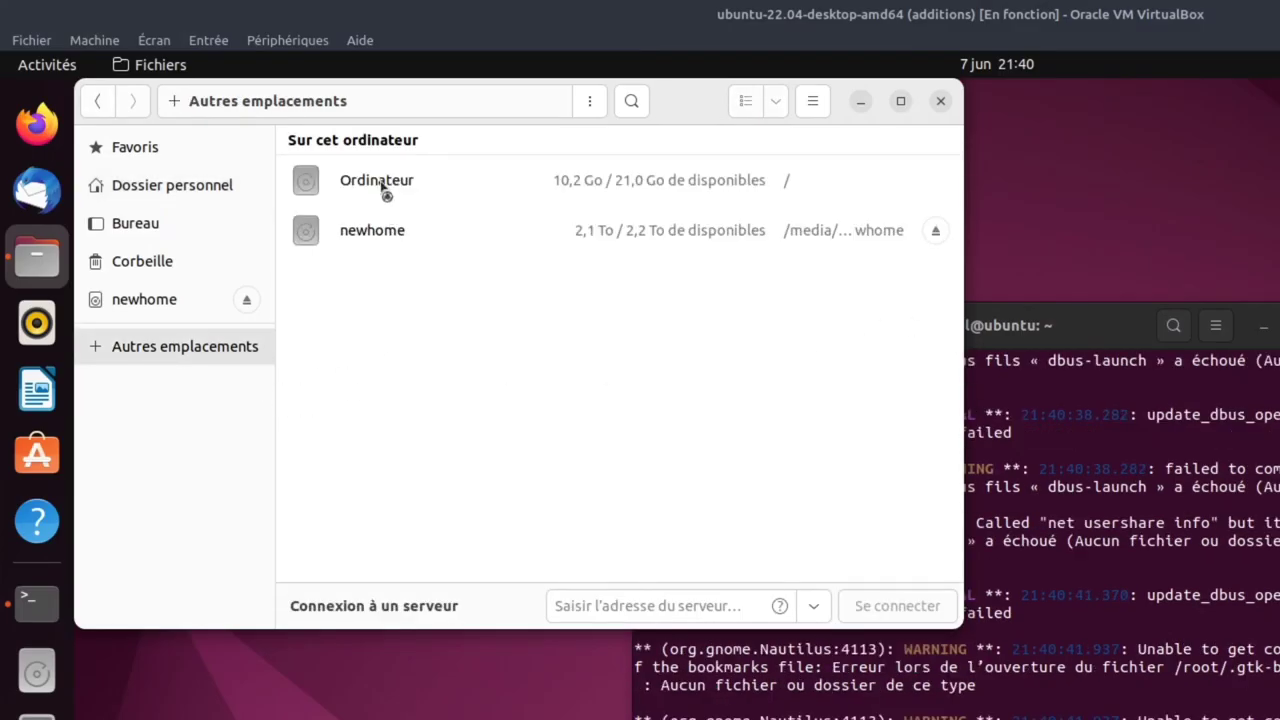
{"action": "left_click", "coordinate": [381, 184]}
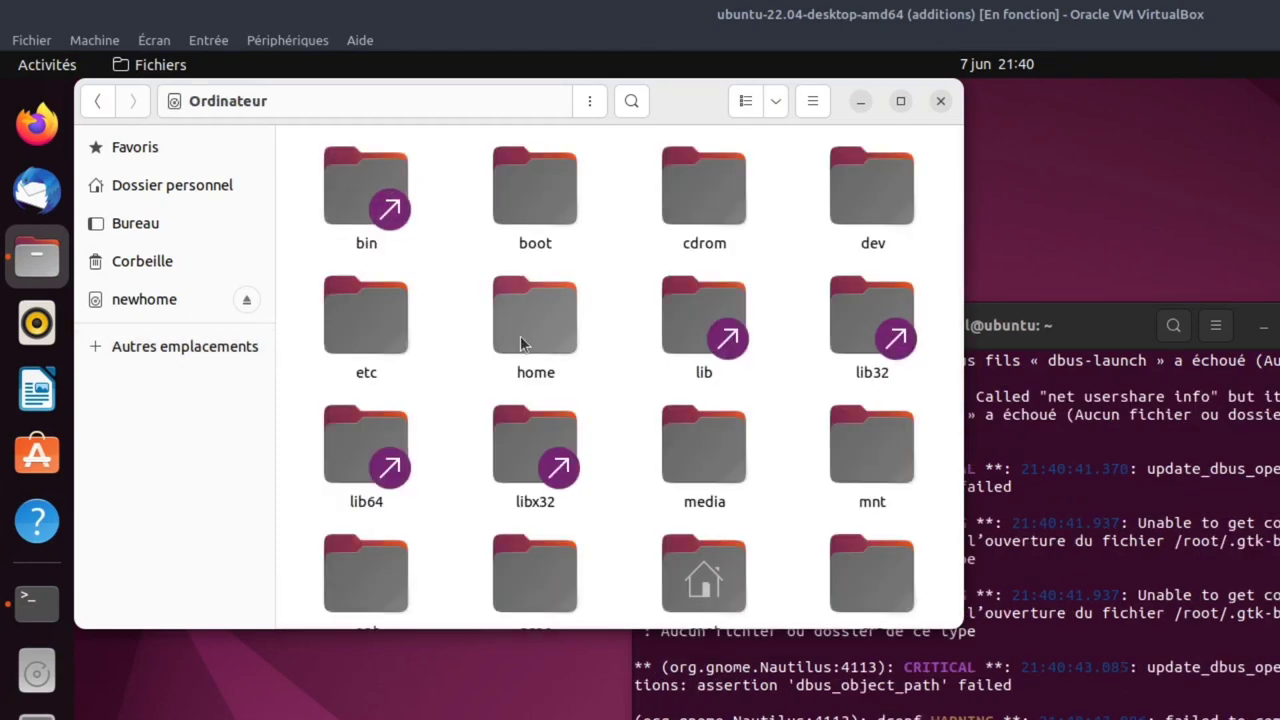
{"action": "right_click", "coordinate": [520, 336]}
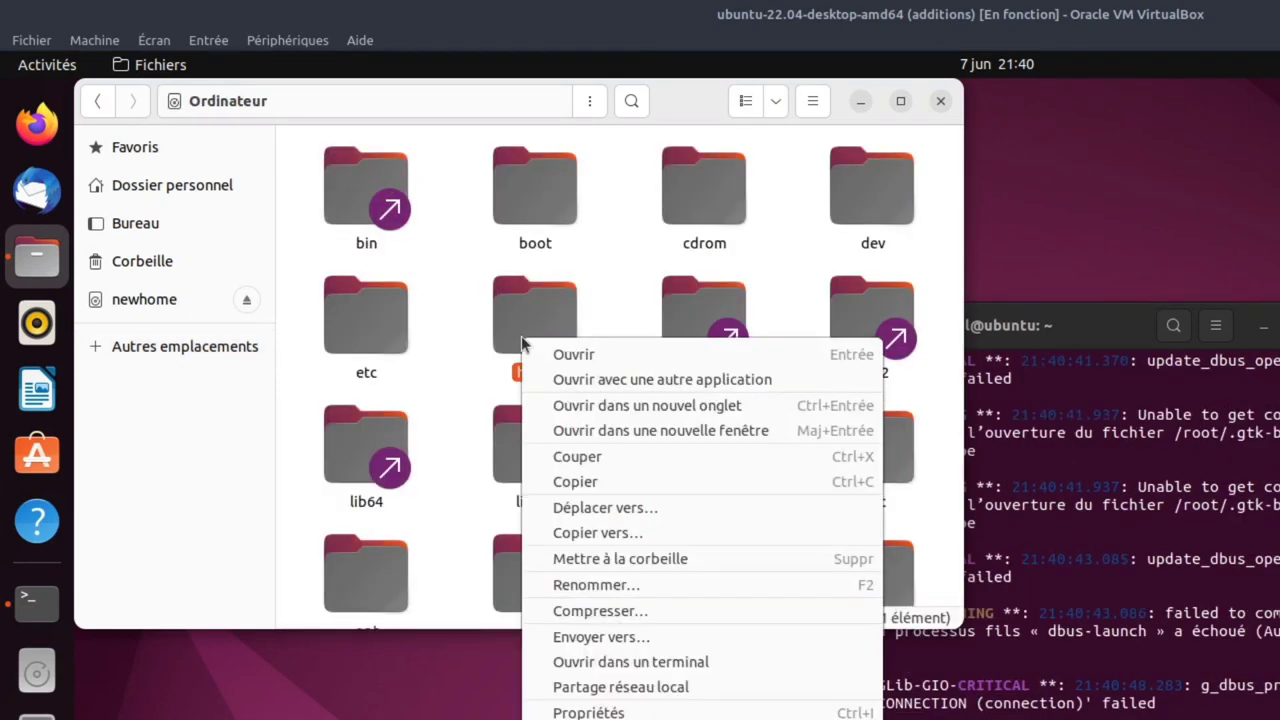
{"action": "left_click", "coordinate": [607, 588]}
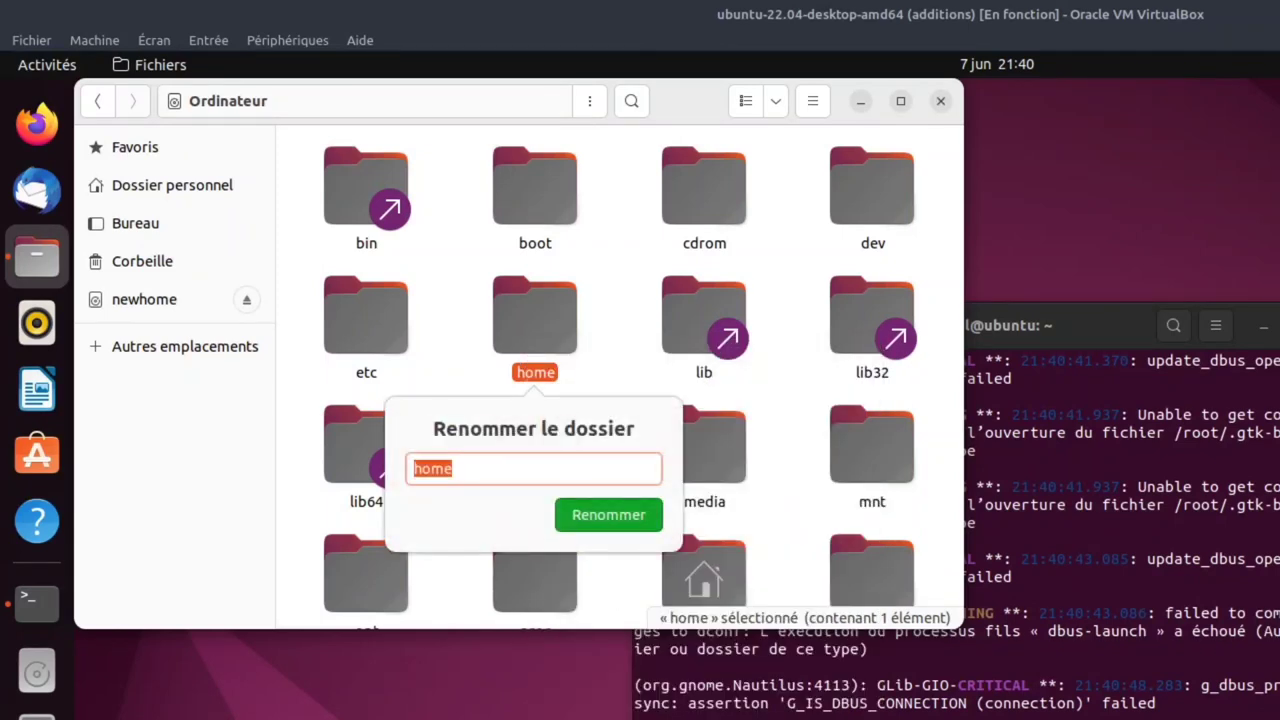
{"action": "type", "text": "oldhome"}
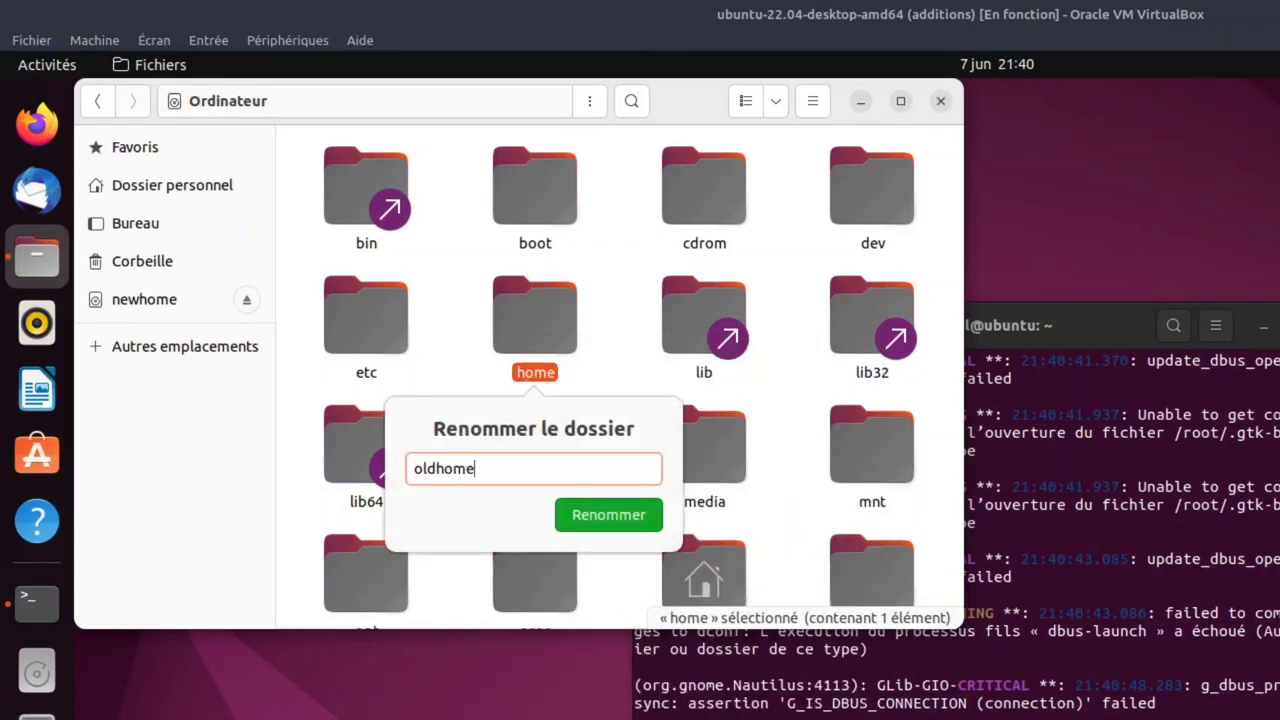
{"action": "key", "text": "Return"}
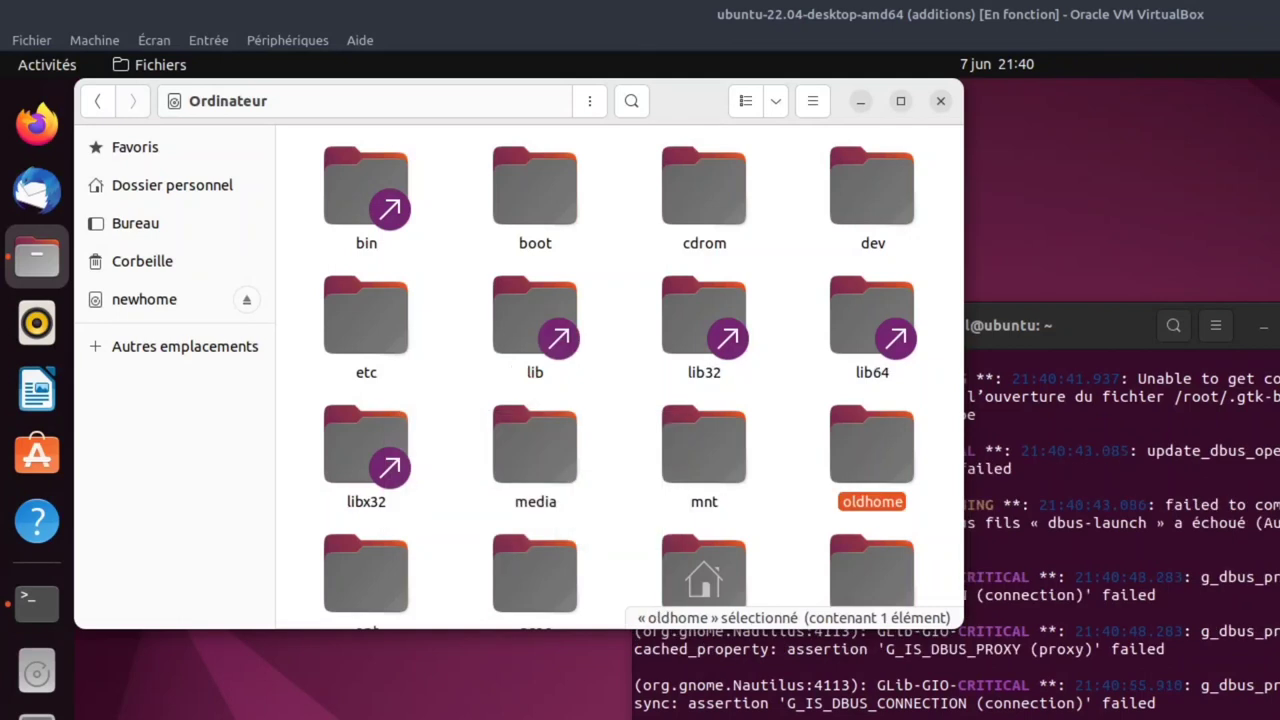
- Create a new folder named home in the computer's root directory and close the root file manager window
{"action": "right_click", "coordinate": [452, 380]}
{"action": "left_click", "coordinate": [467, 392]}
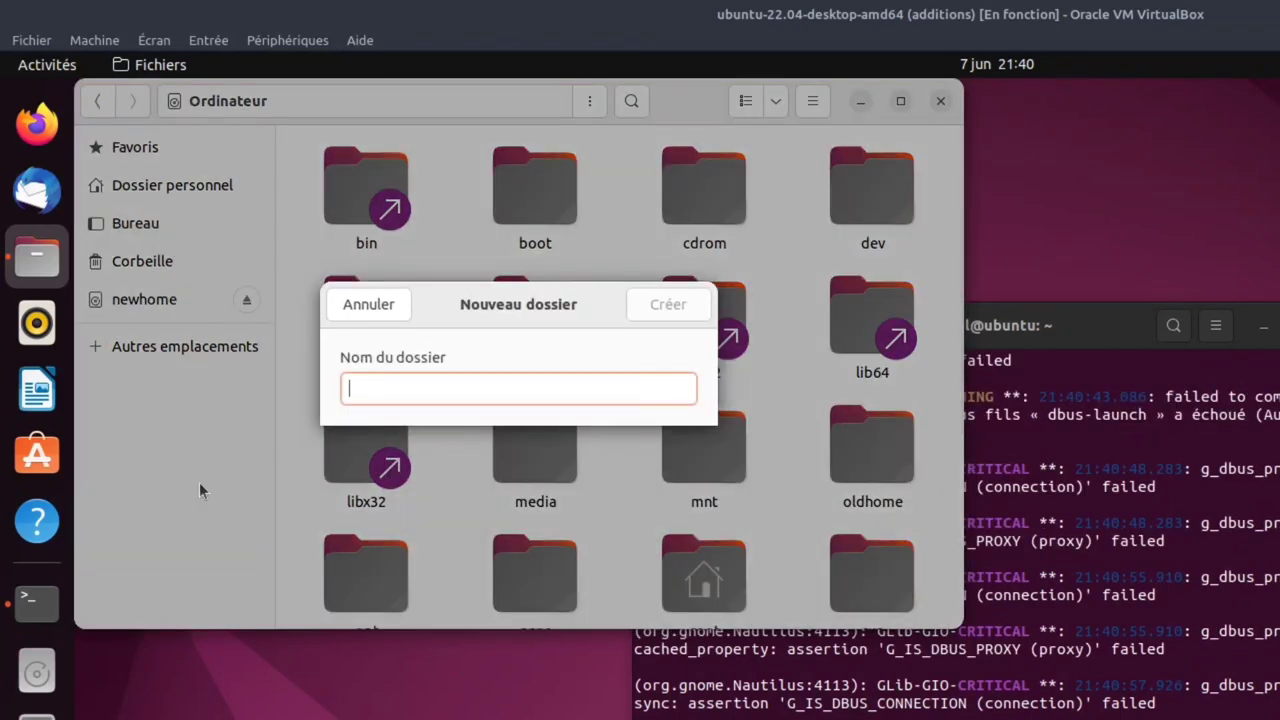
{"action": "type", "text": "home"}
{"action": "key", "text": "Return"}
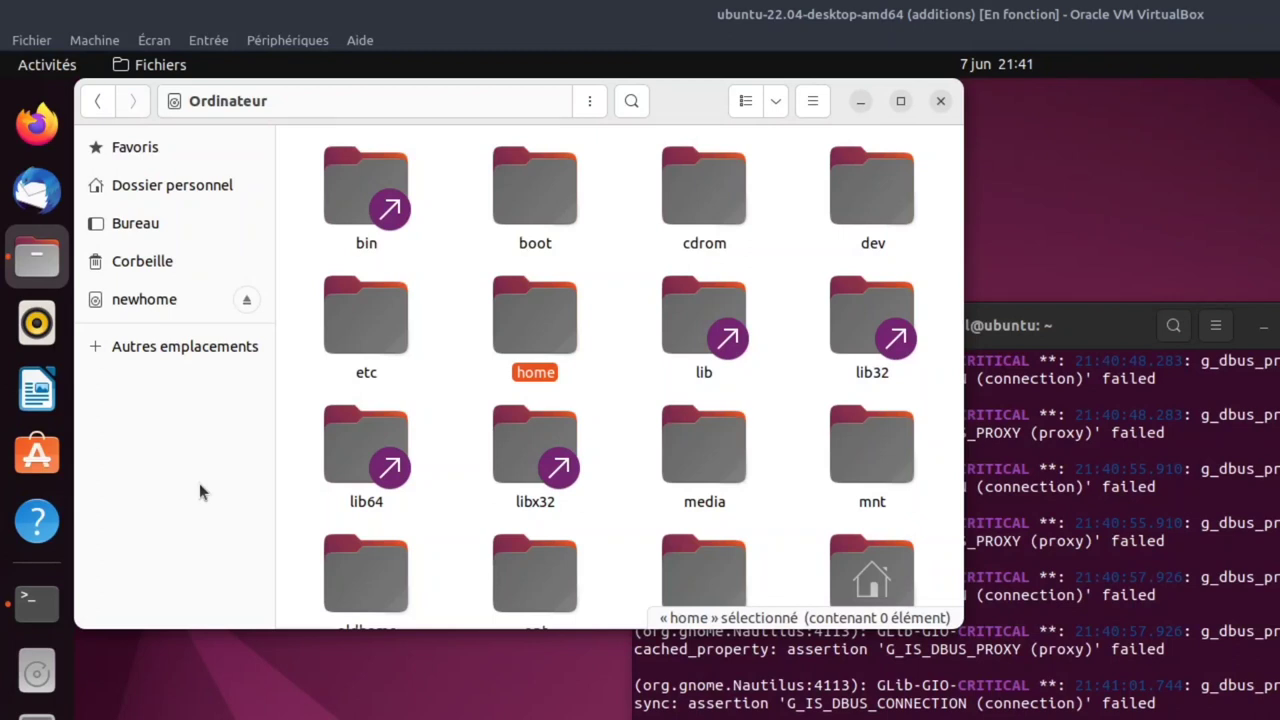
{"action": "left_click", "coordinate": [939, 102]}
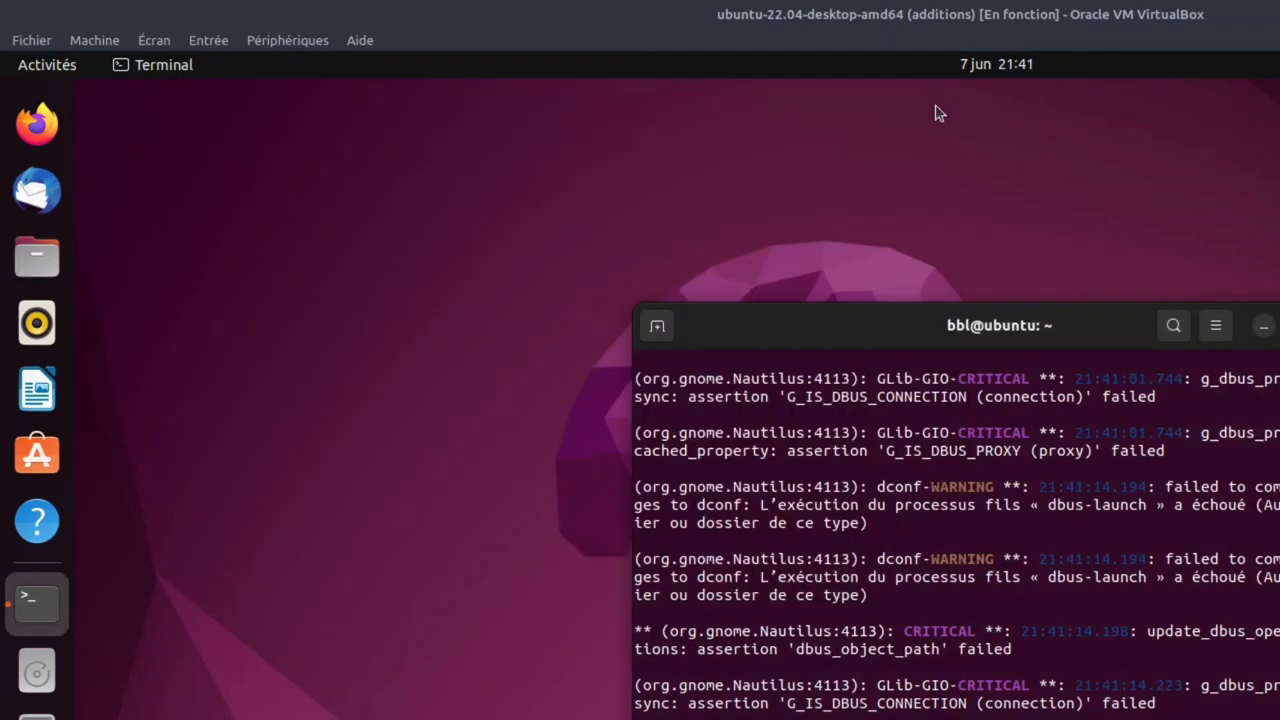
- Launch the Disques utility and select the 2,2 TB hard disk
{"action": "left_click", "coordinate": [28, 652]}
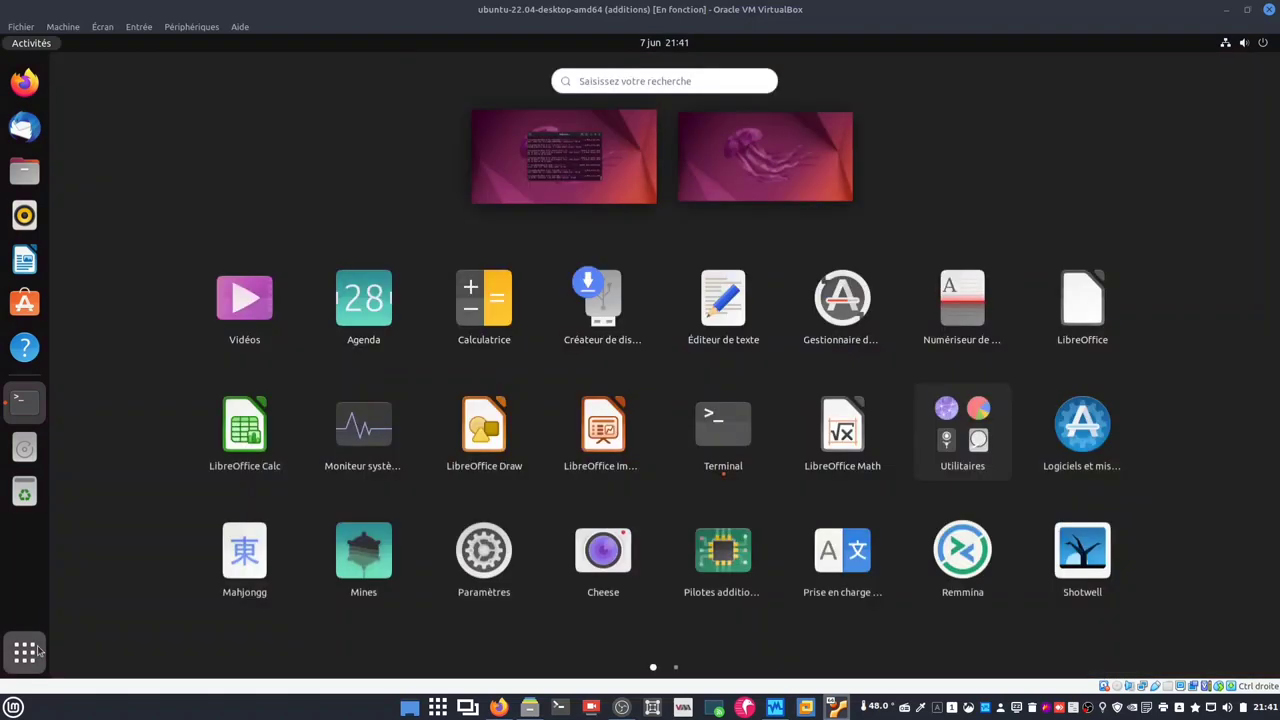
{"action": "type", "text": "dis"}
{"action": "key", "text": "Return"}
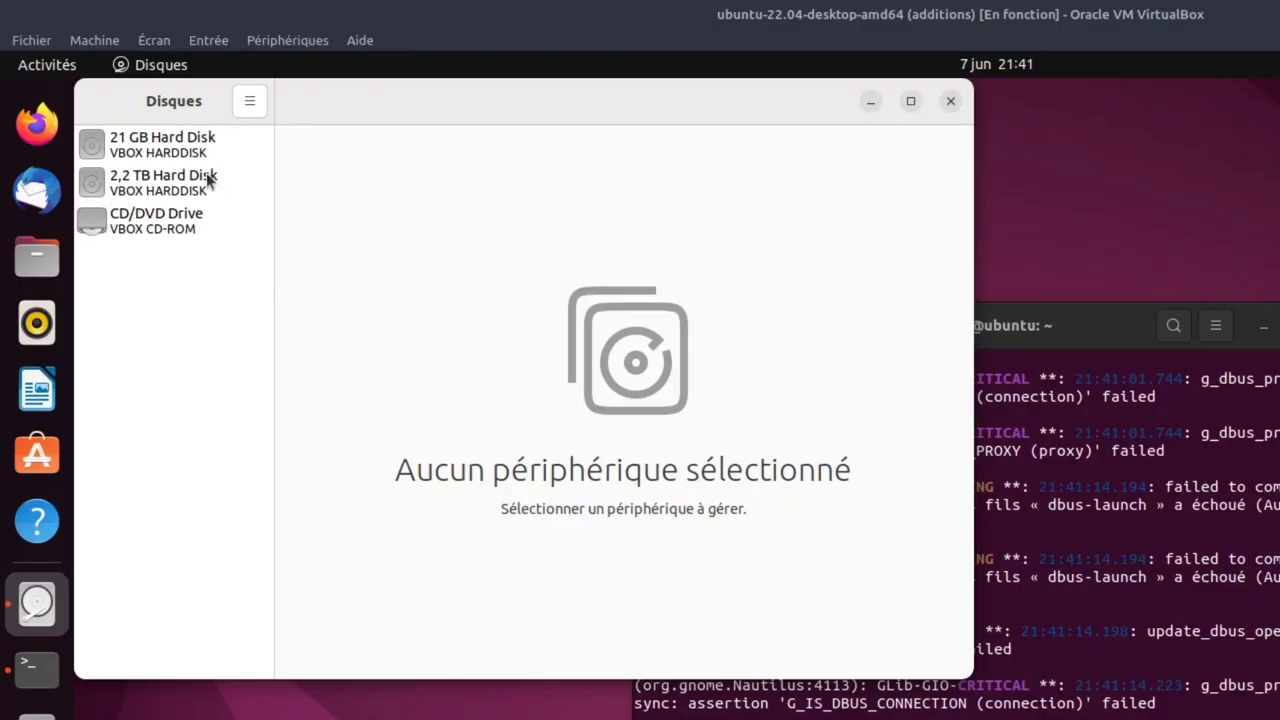
{"action": "left_click", "coordinate": [209, 189]}
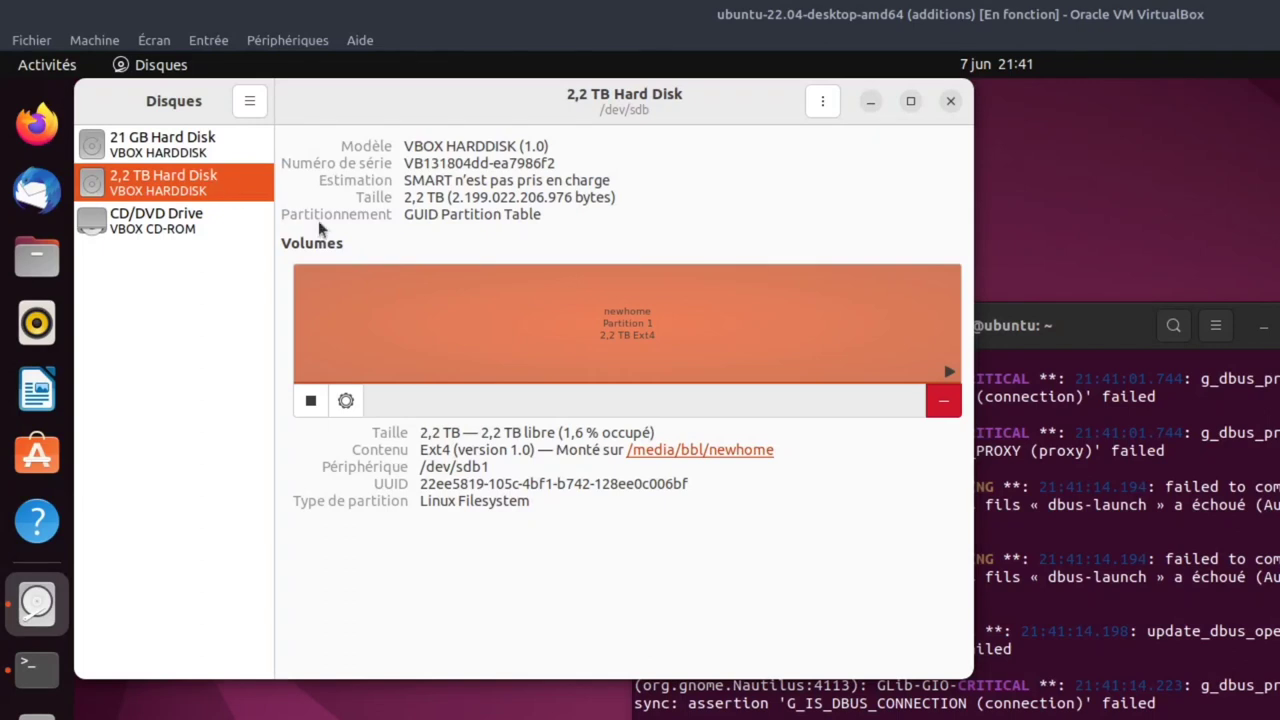
- Turn off the newhome partition's default session mount settings, set its mount point to /home, authenticate with the account password and close the disk utility
{"action": "left_click", "coordinate": [345, 400]}
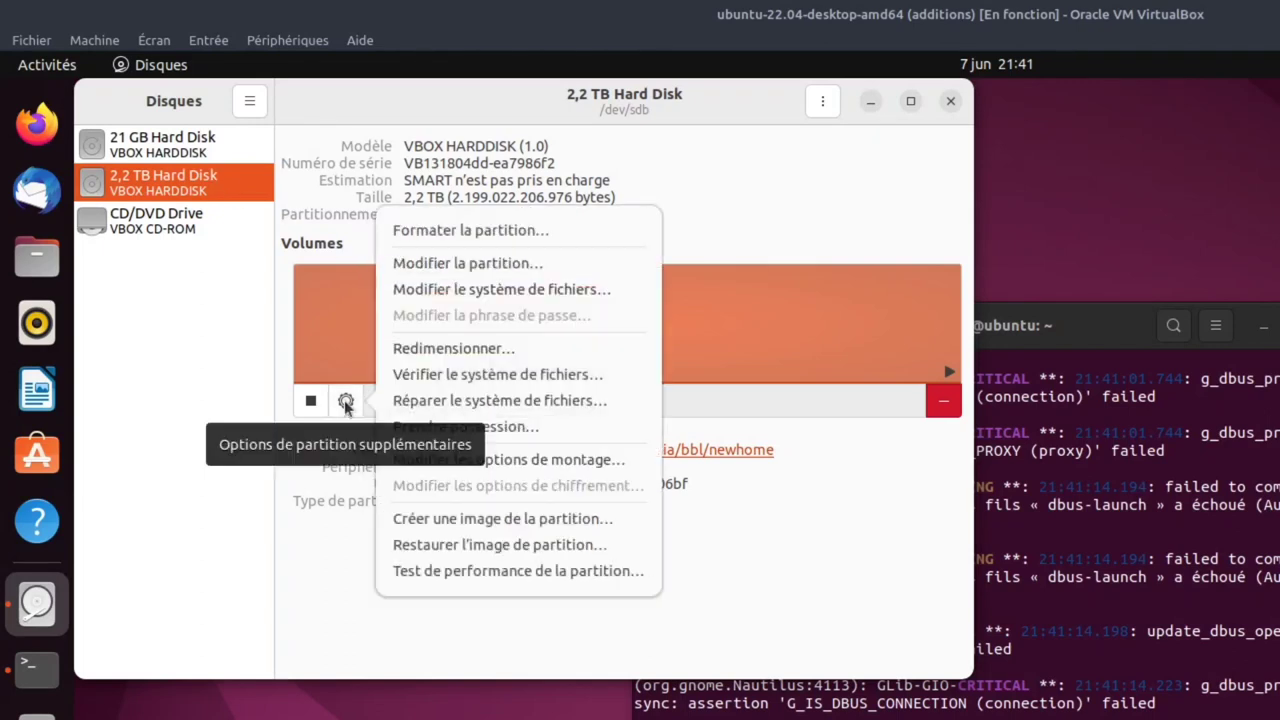
{"action": "left_click", "coordinate": [475, 459]}
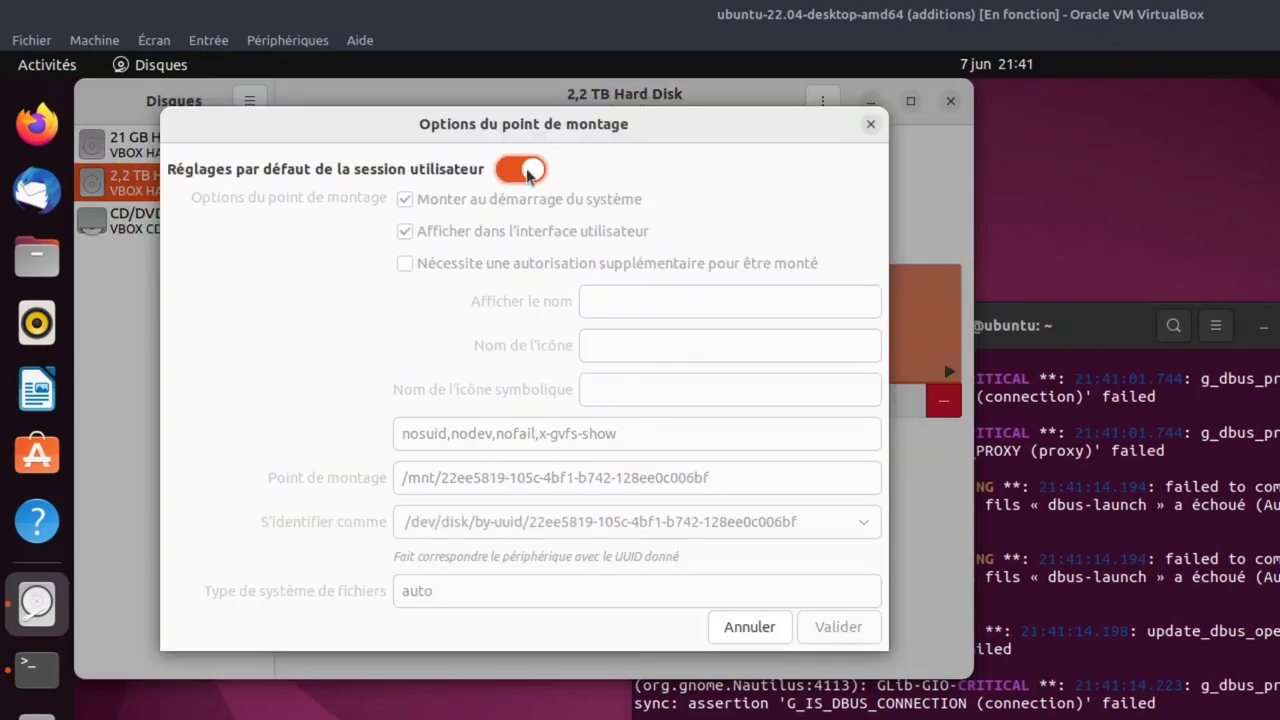
{"action": "left_click", "coordinate": [530, 172]}
{"action": "triple_click", "coordinate": [515, 465]}
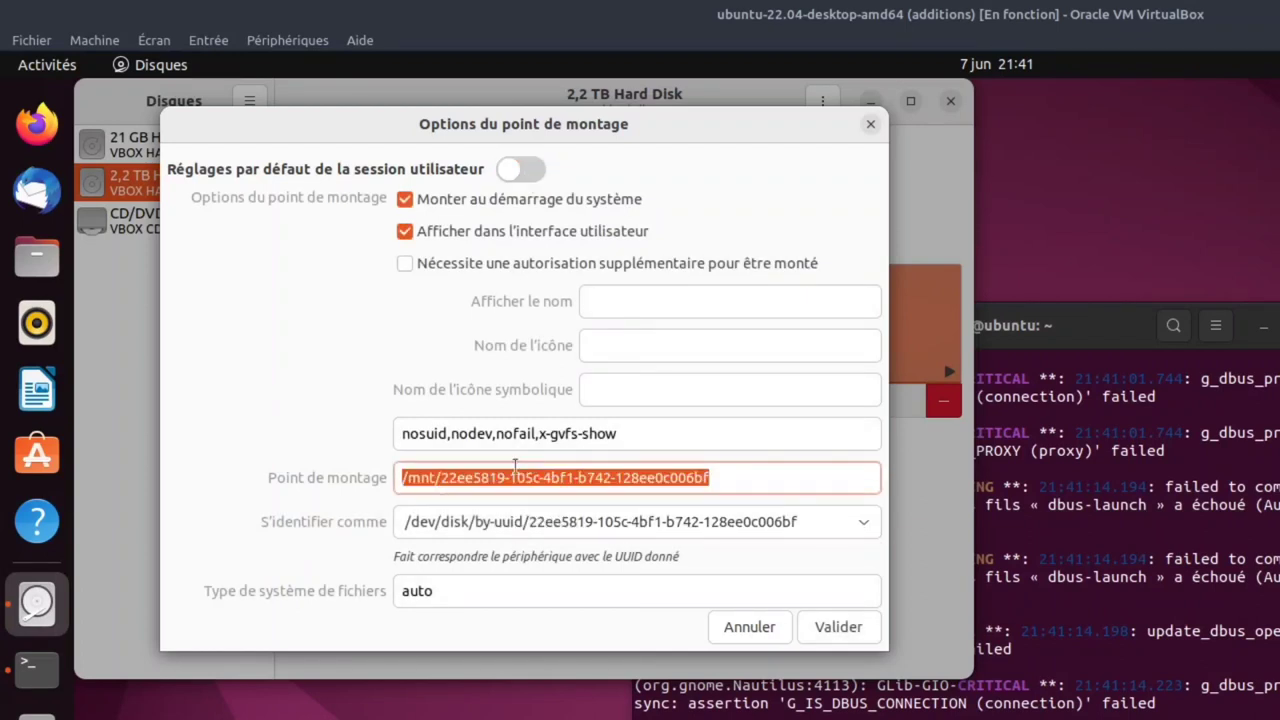
{"action": "type", "text": "/home"}
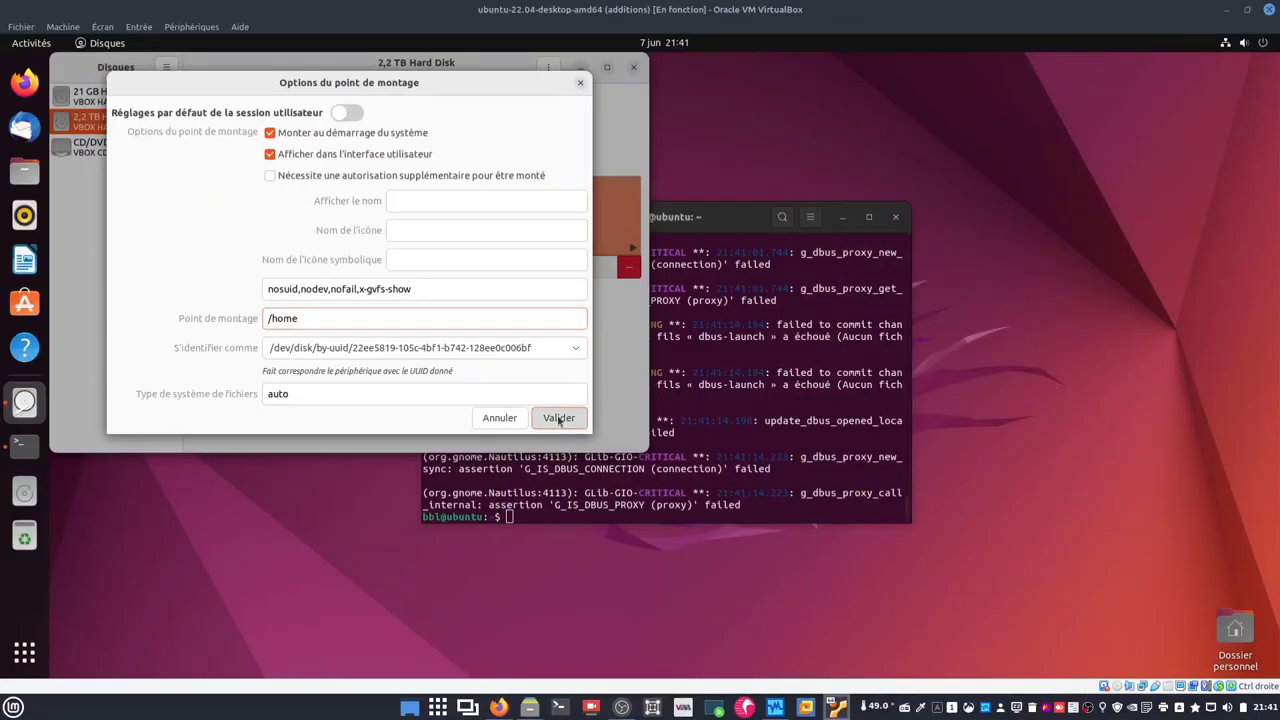
{"action": "left_click", "coordinate": [838, 627]}
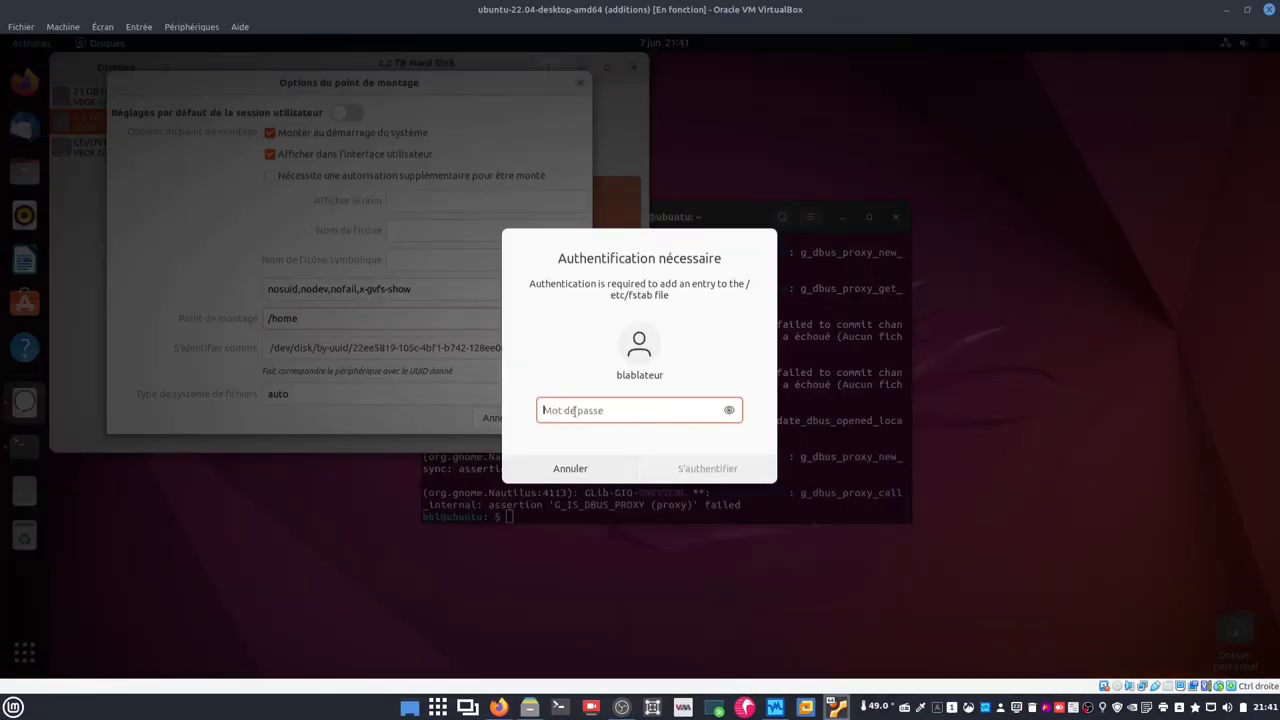
{"action": "type", "text": "••••••••"}
{"action": "key", "text": "Return"}
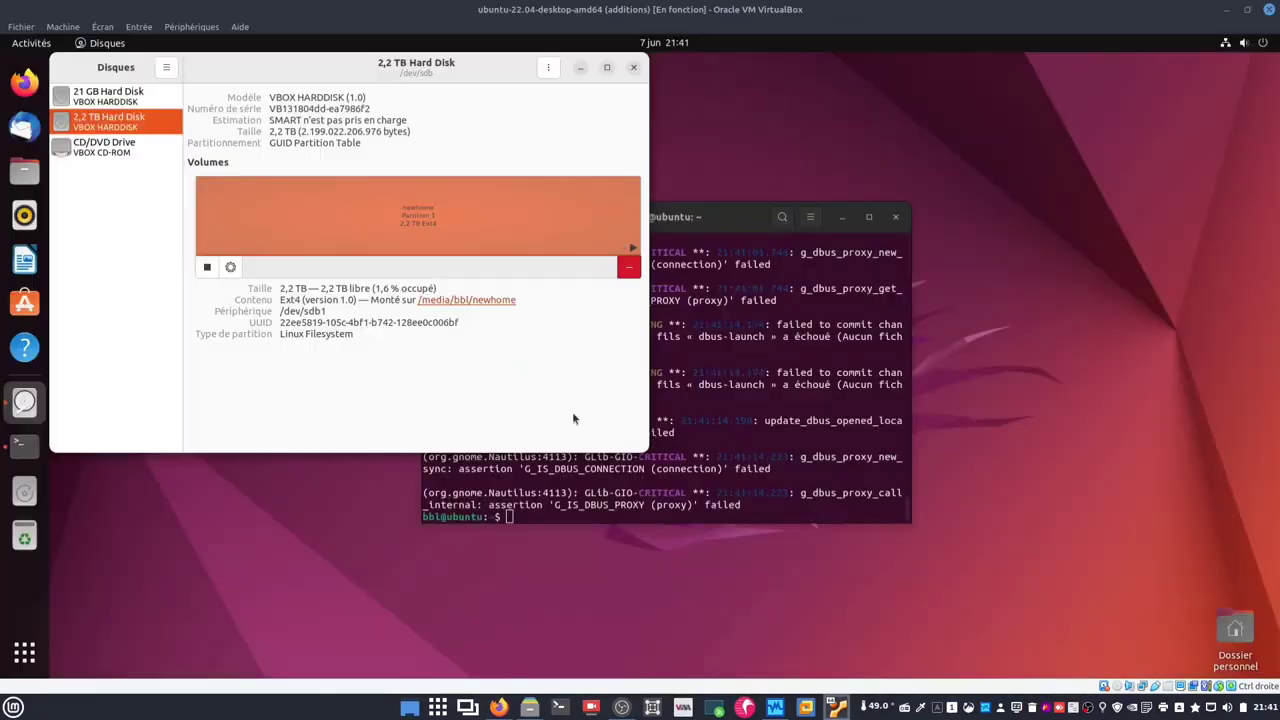
{"action": "left_click", "coordinate": [633, 67]}
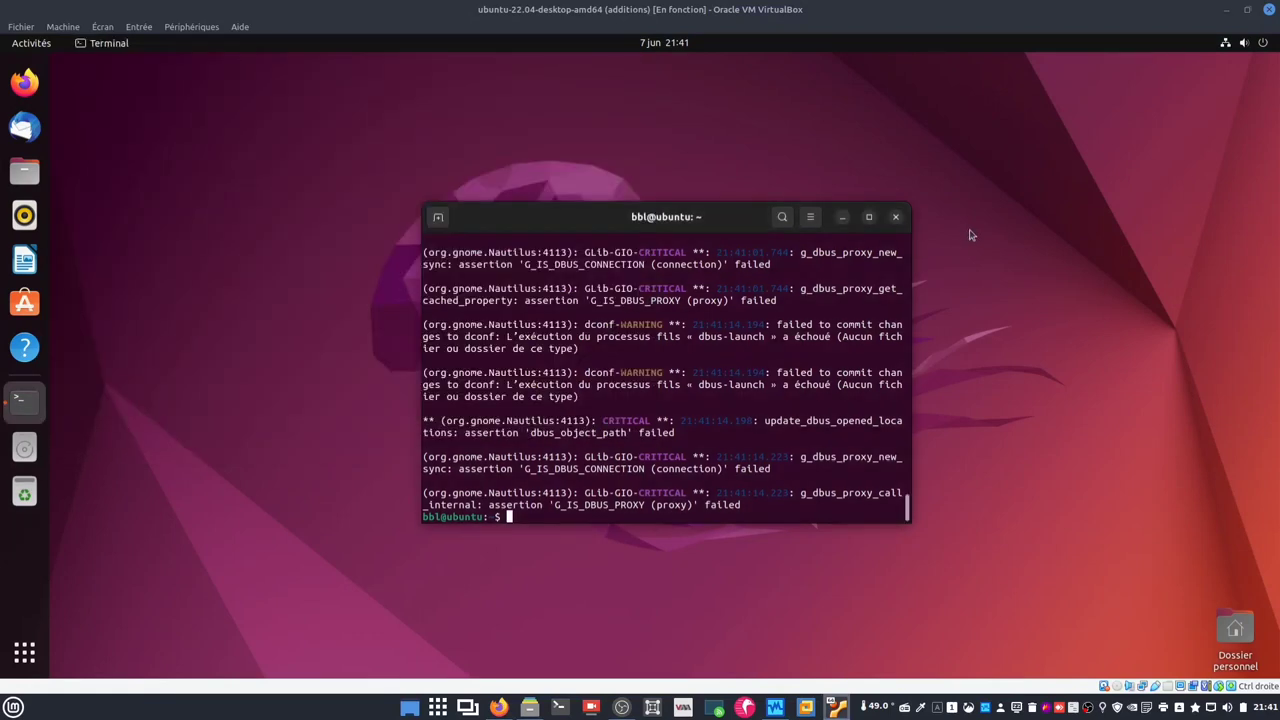
- Close the terminal and restart the virtual machine
{"action": "left_click", "coordinate": [898, 218]}
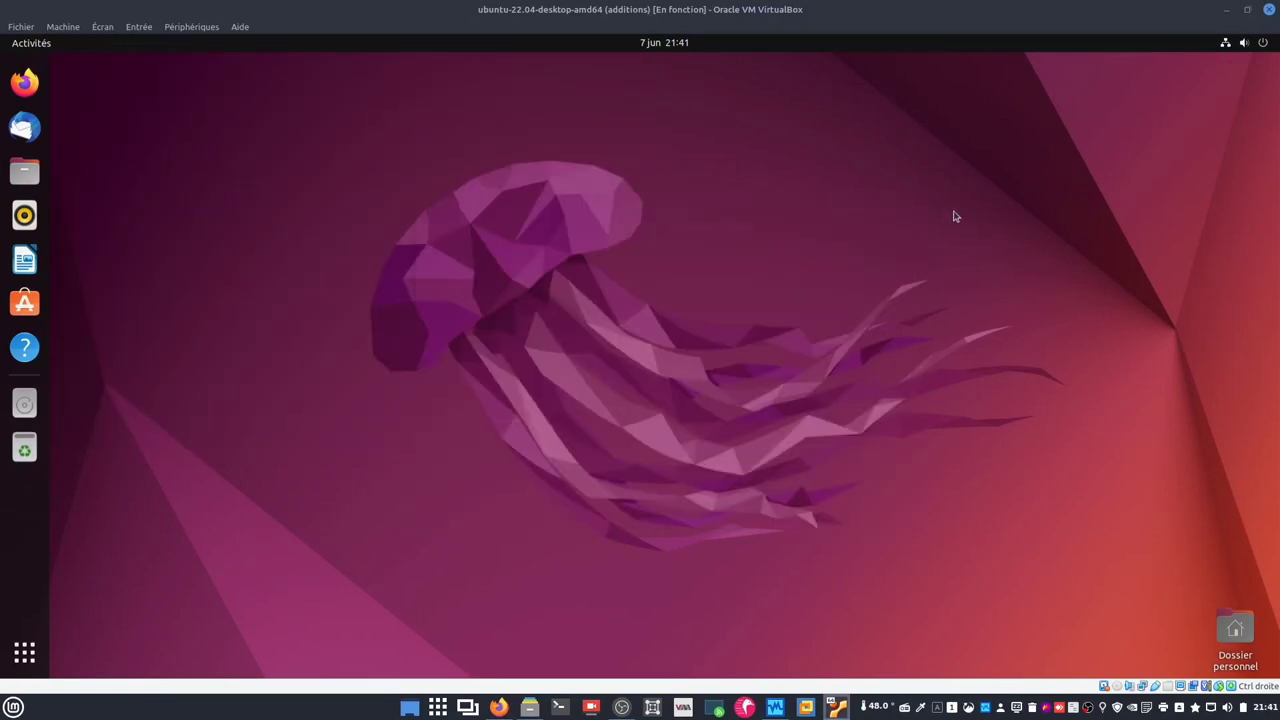
{"action": "left_click", "coordinate": [1262, 45]}
{"action": "left_click", "coordinate": [1178, 207]}
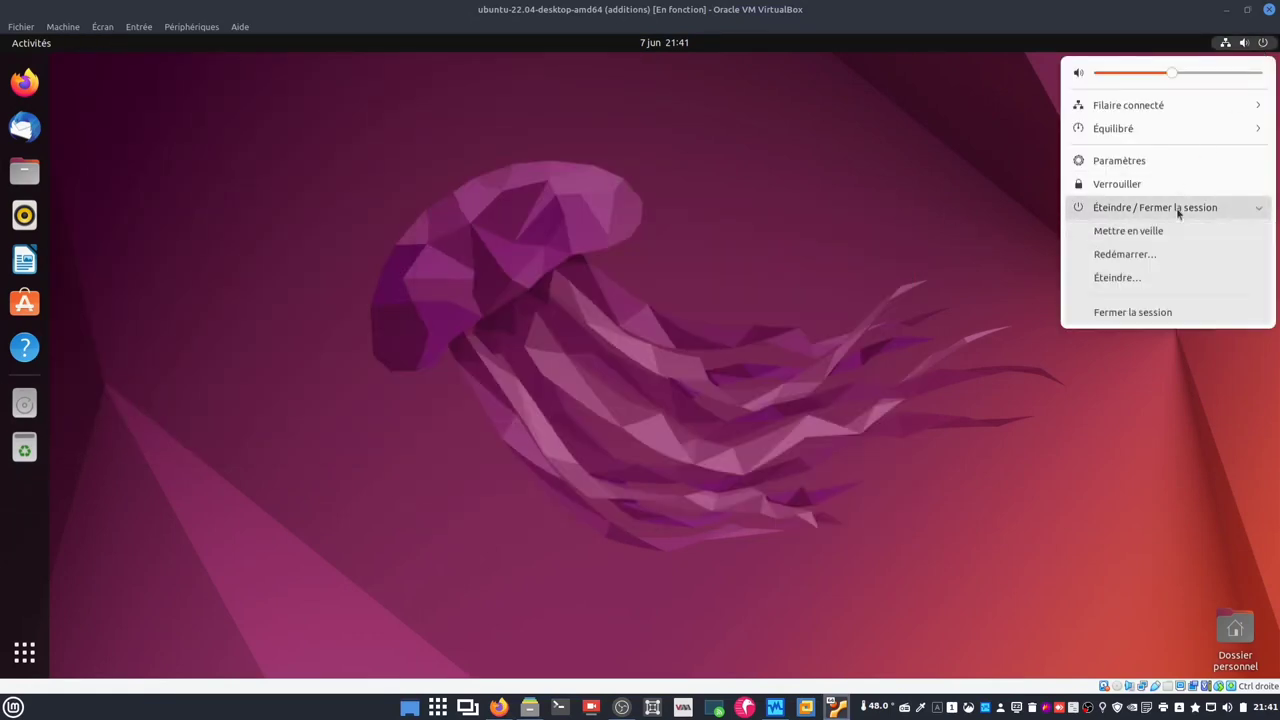
{"action": "left_click", "coordinate": [1140, 254]}
{"action": "left_click", "coordinate": [713, 402]}
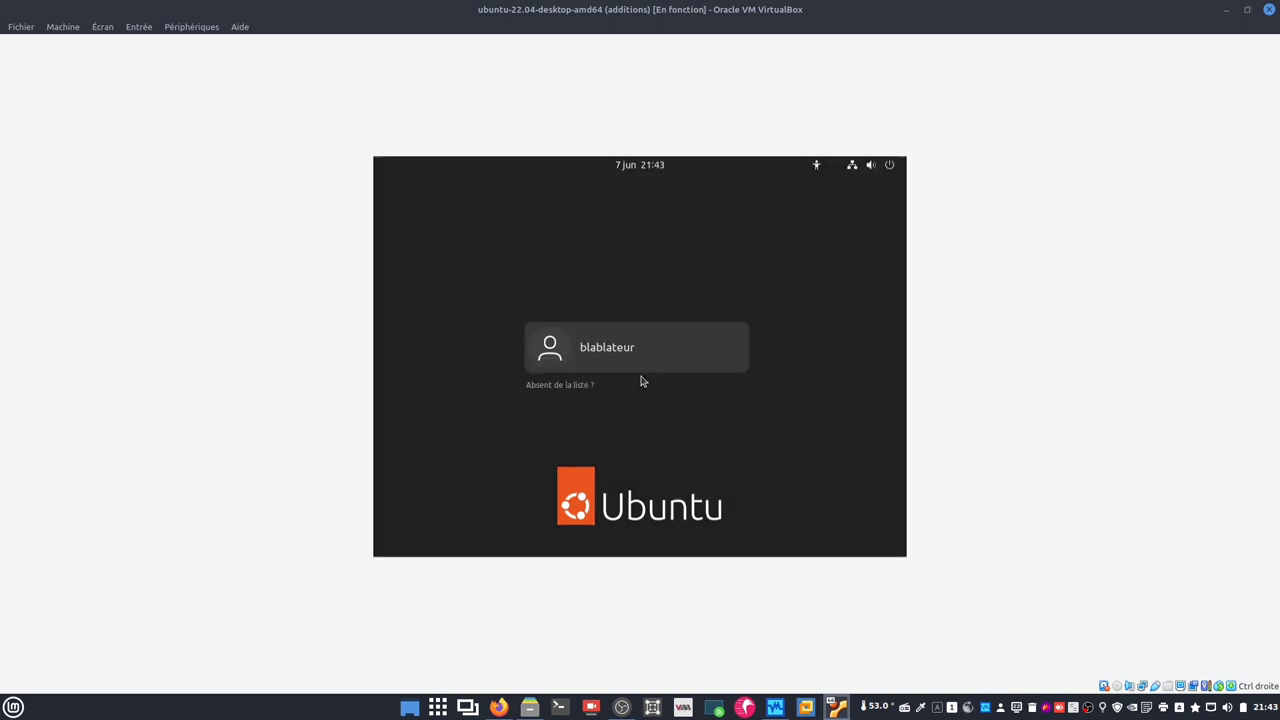
- Select the user account on the login screen and log in with the account password
{"action": "left_click", "coordinate": [655, 365]}
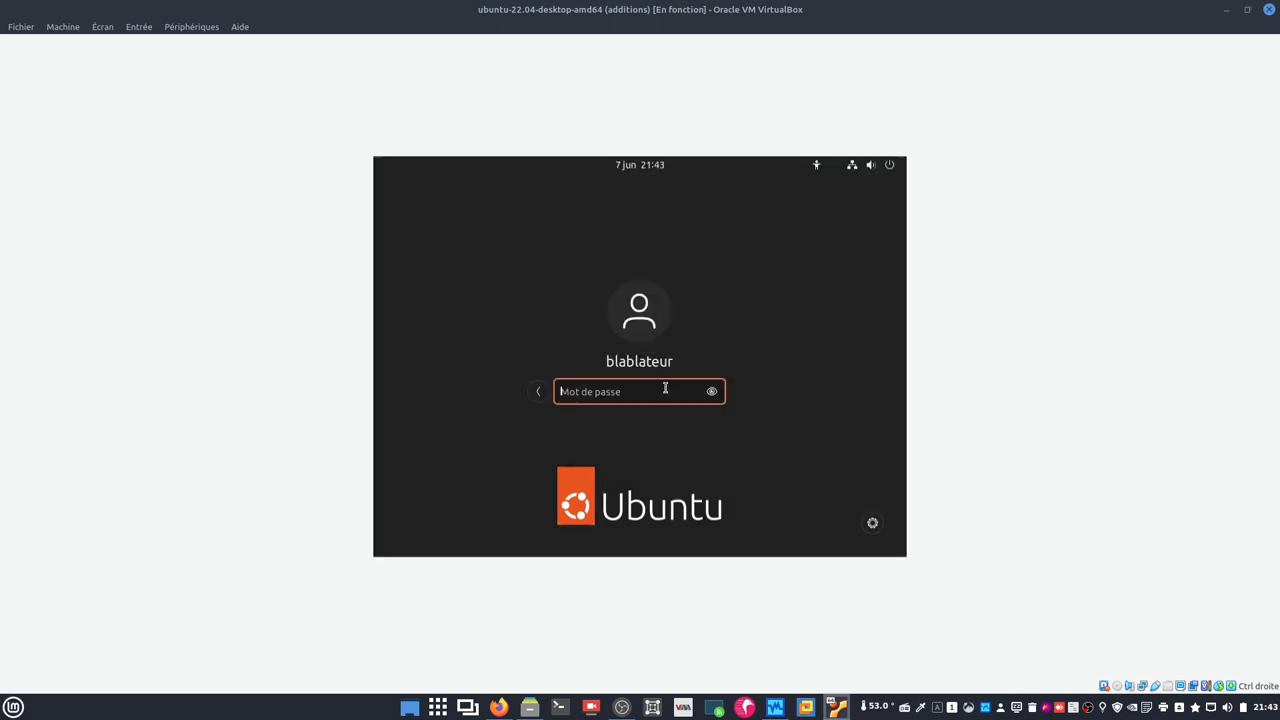
{"action": "type", "text": "••••••"}
{"action": "key", "text": "Return"}
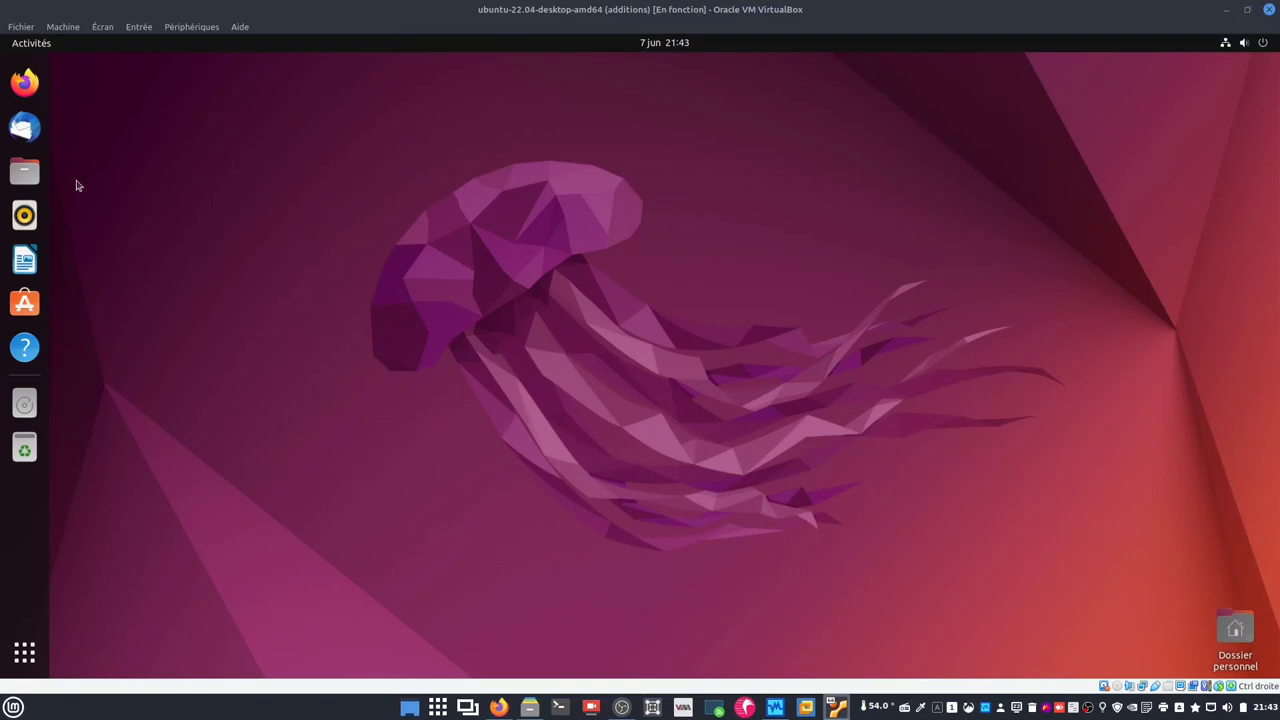
- Open the file manager and go to the computer's root directory through the other locations
{"action": "left_click", "coordinate": [36, 173]}
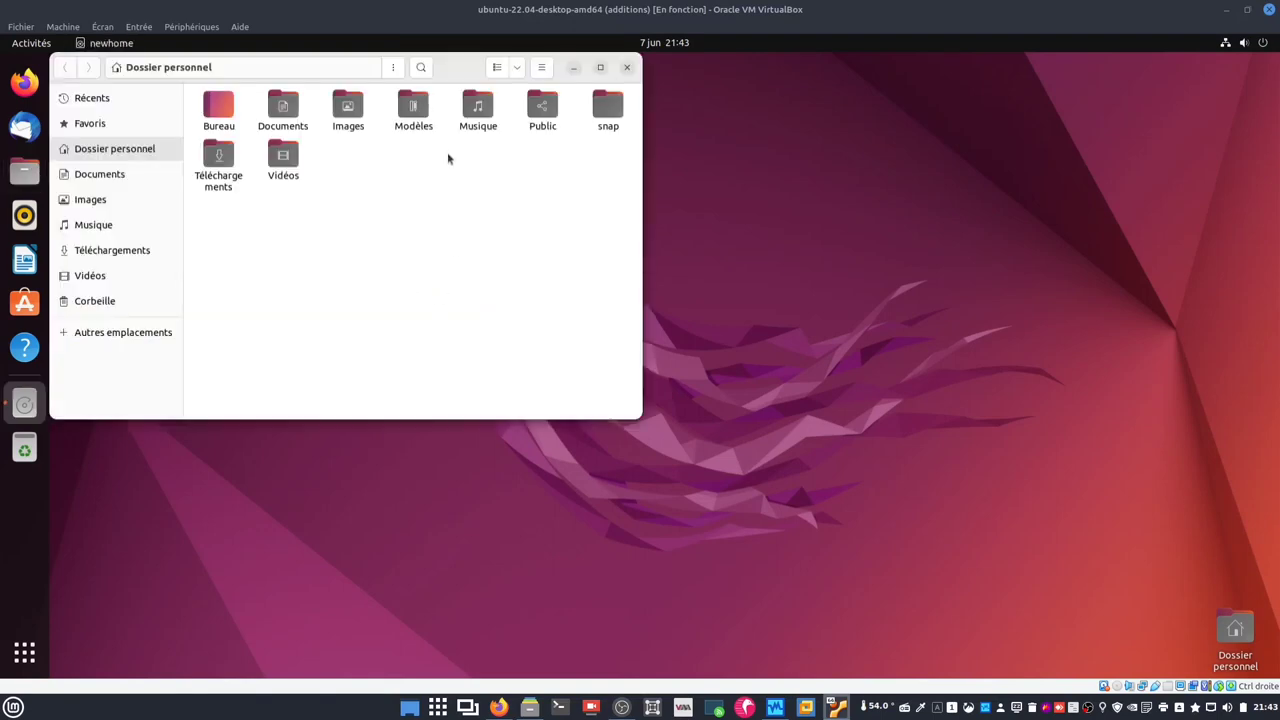
{"action": "left_click_drag", "start_coordinate": [460, 75], "coordinate": [720, 157]}
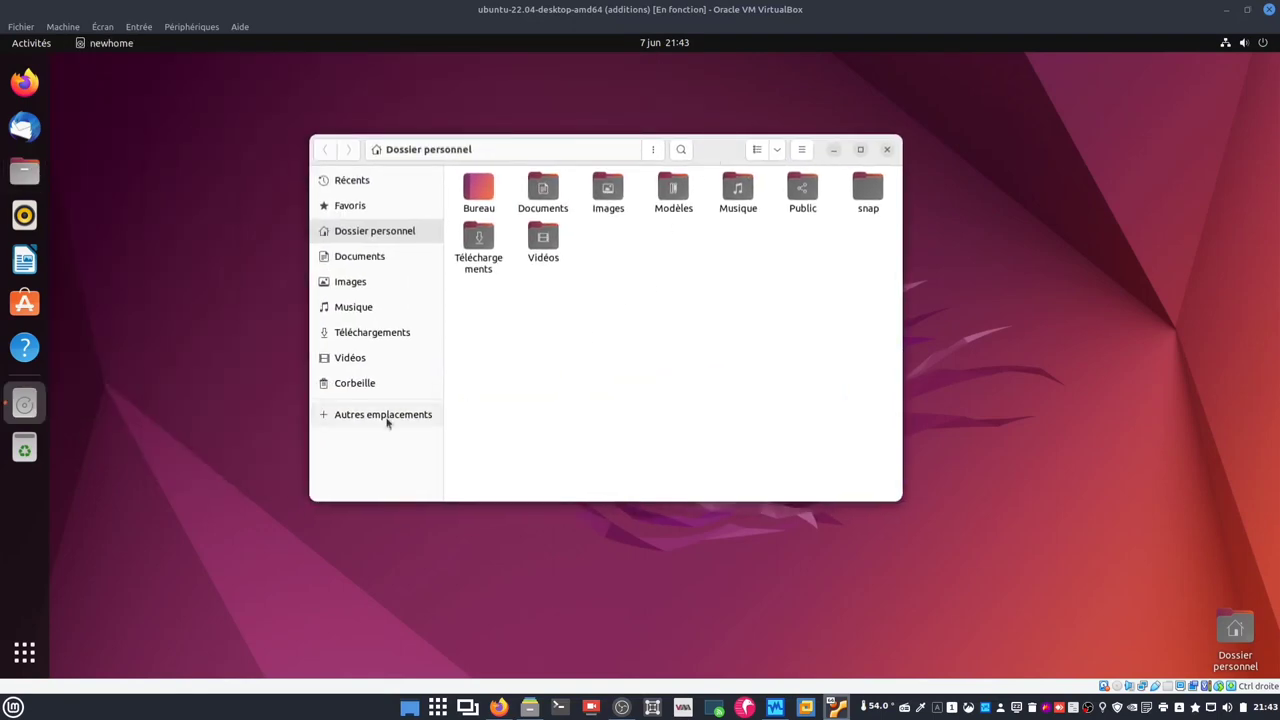
{"action": "left_click", "coordinate": [386, 418]}
{"action": "left_click", "coordinate": [522, 206]}
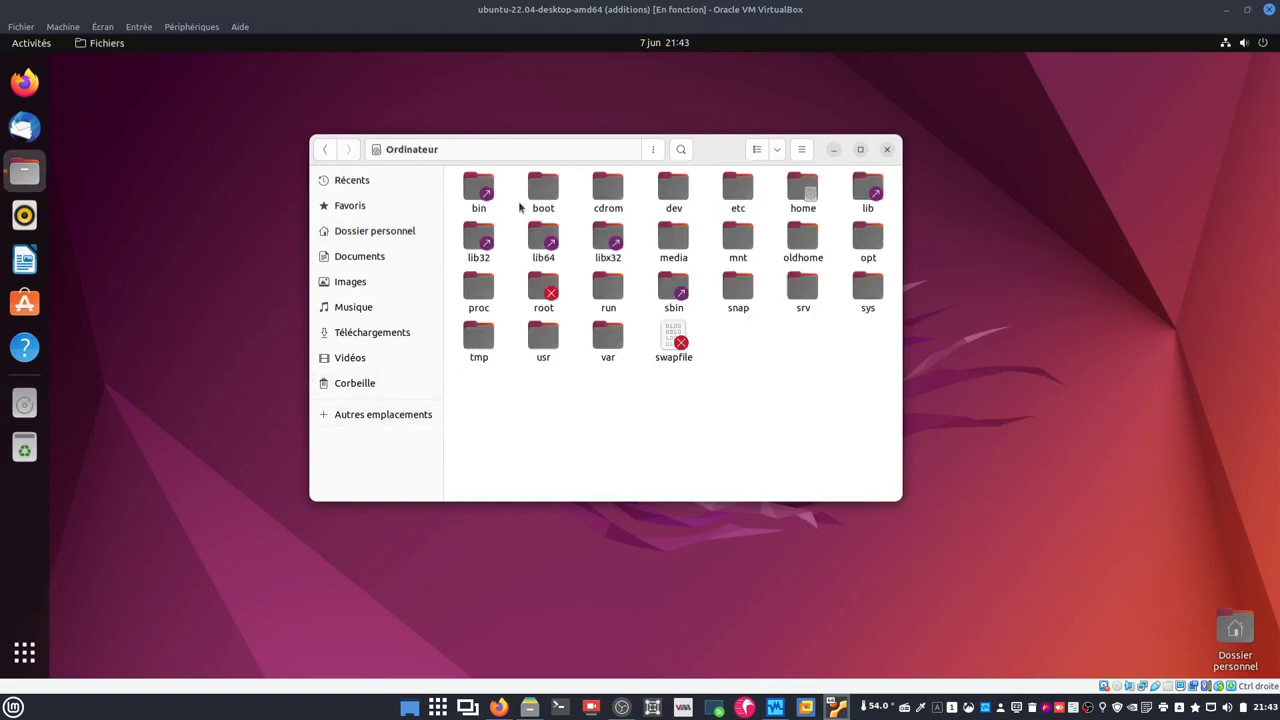
- Open a terminal in the computer's root directory and list its contents with ls
{"action": "right_click", "coordinate": [802, 252]}
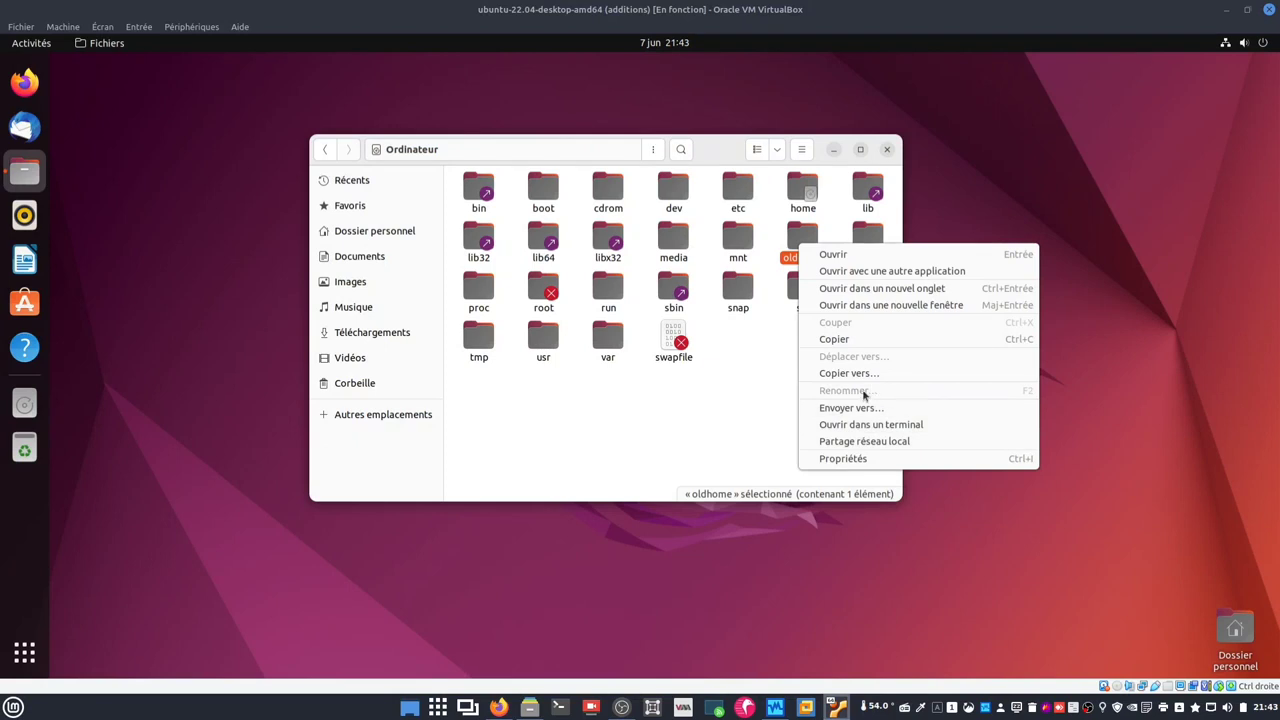
{"action": "left_click", "coordinate": [702, 433]}
{"action": "right_click", "coordinate": [643, 432]}
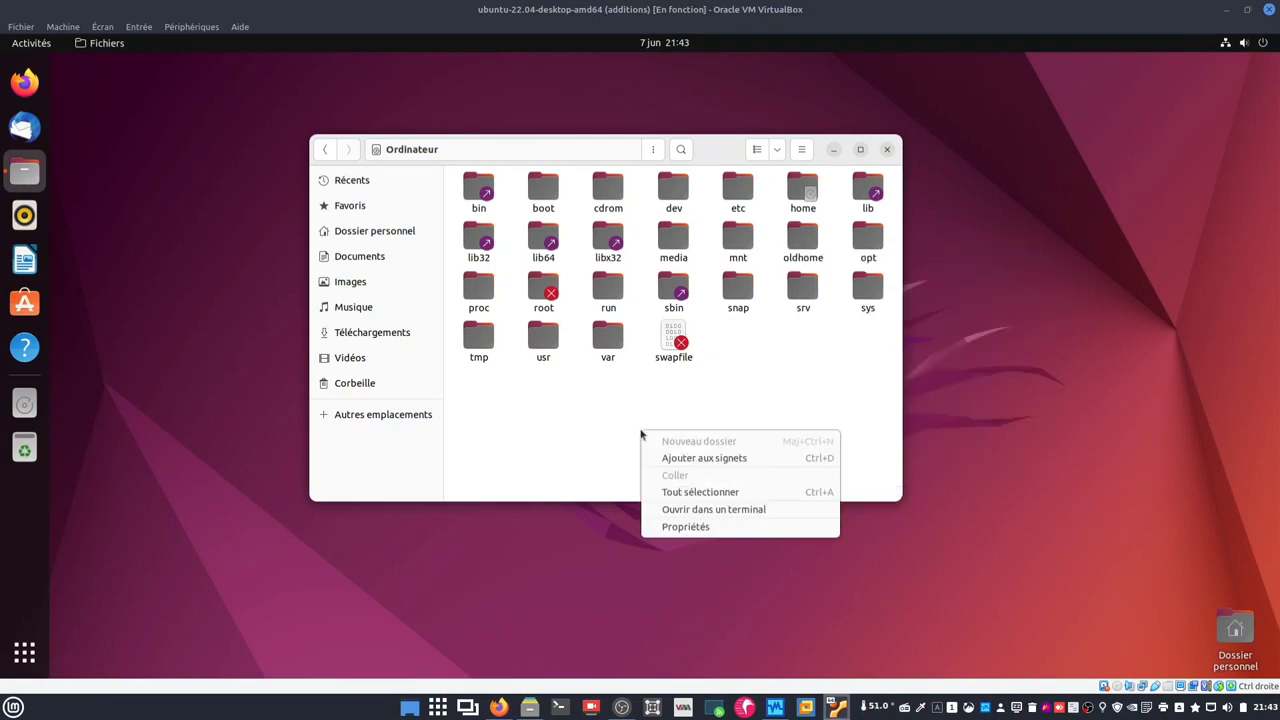
{"action": "left_click", "coordinate": [678, 512]}
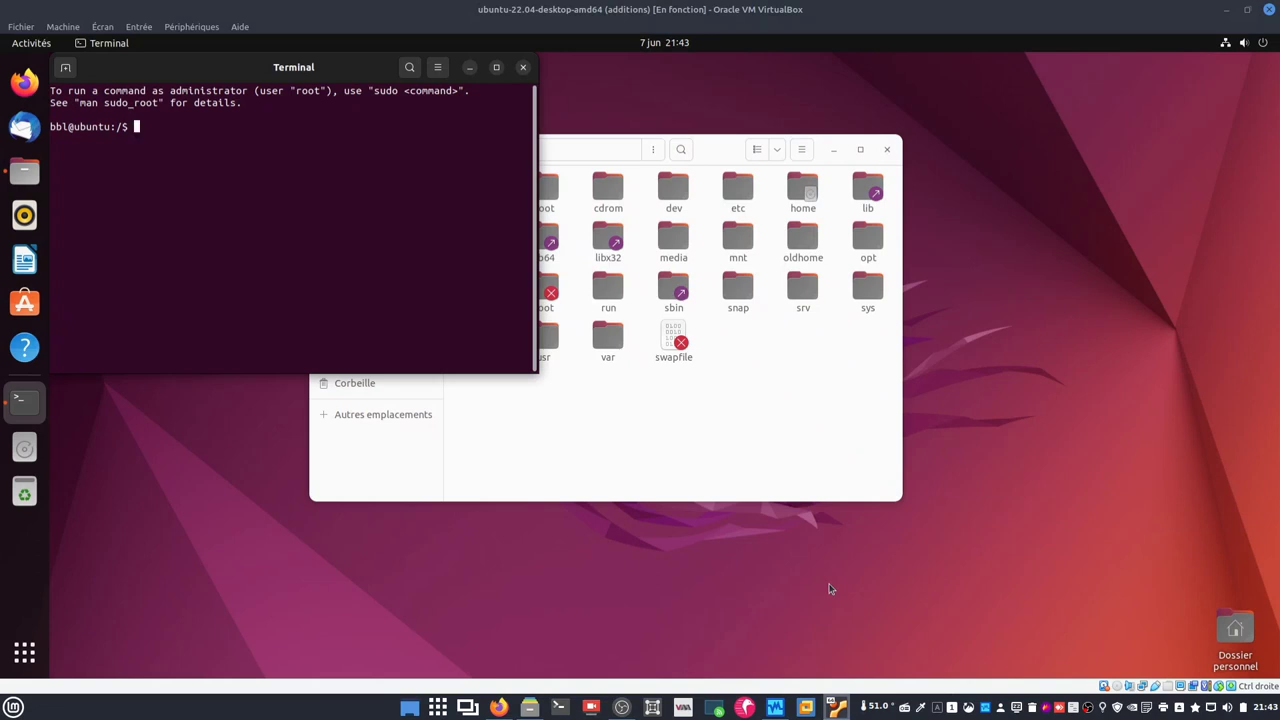
{"action": "type", "text": "ls"}
{"action": "key", "text": "Return"}
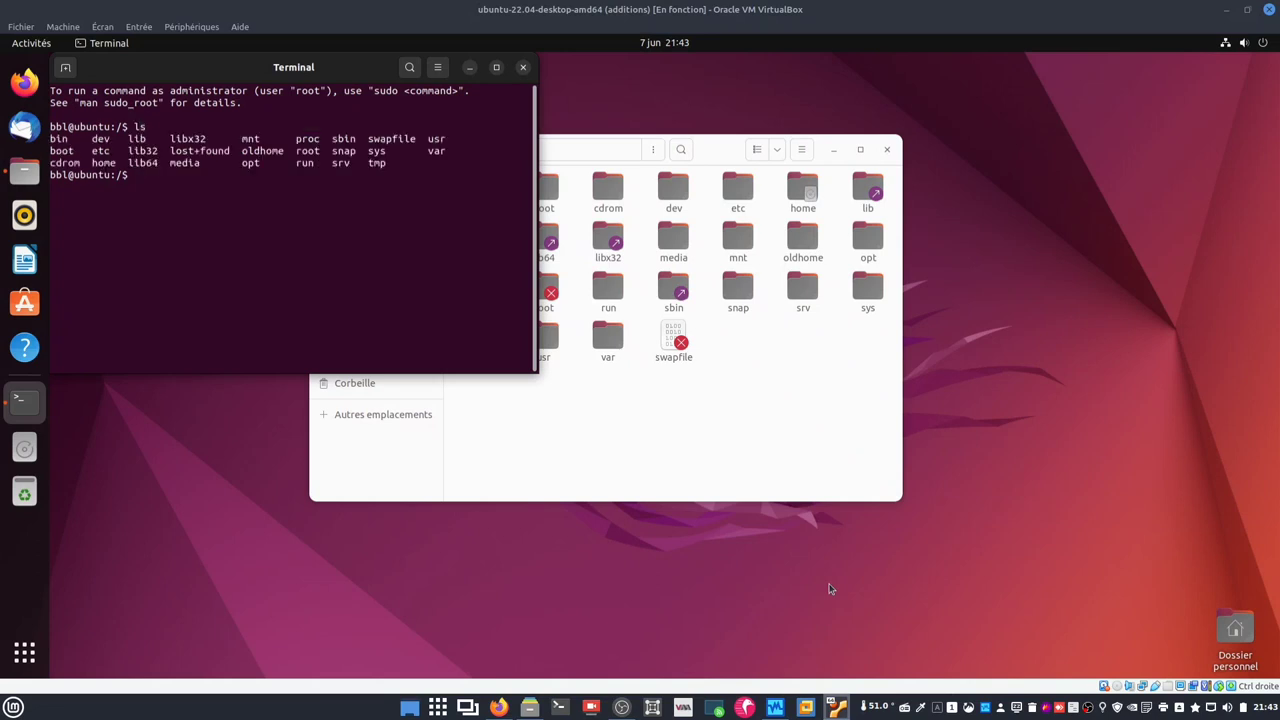
- Delete the old home folder by running sudo rm -r oldhome/ and entering the account password
{"action": "type", "text": "sudo rm -r "}
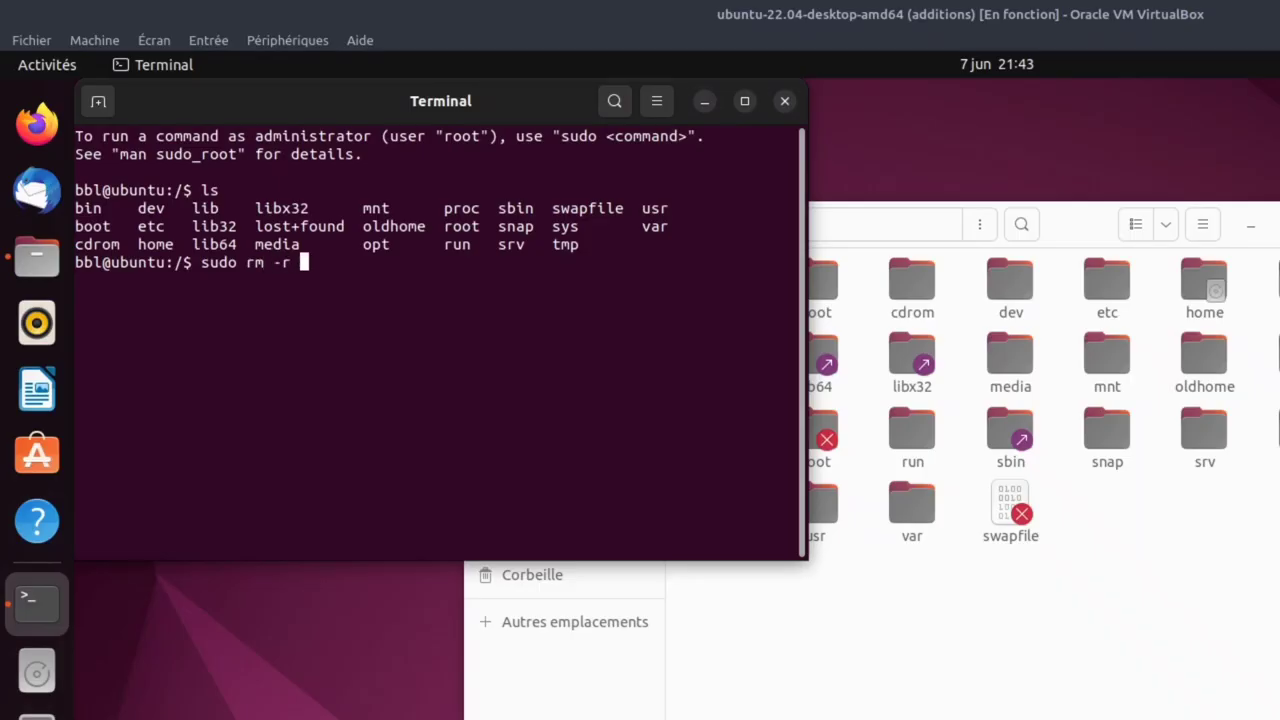
{"action": "type", "text": "ol"}
{"action": "key", "text": "Tab"}
{"action": "key", "text": "Return"}
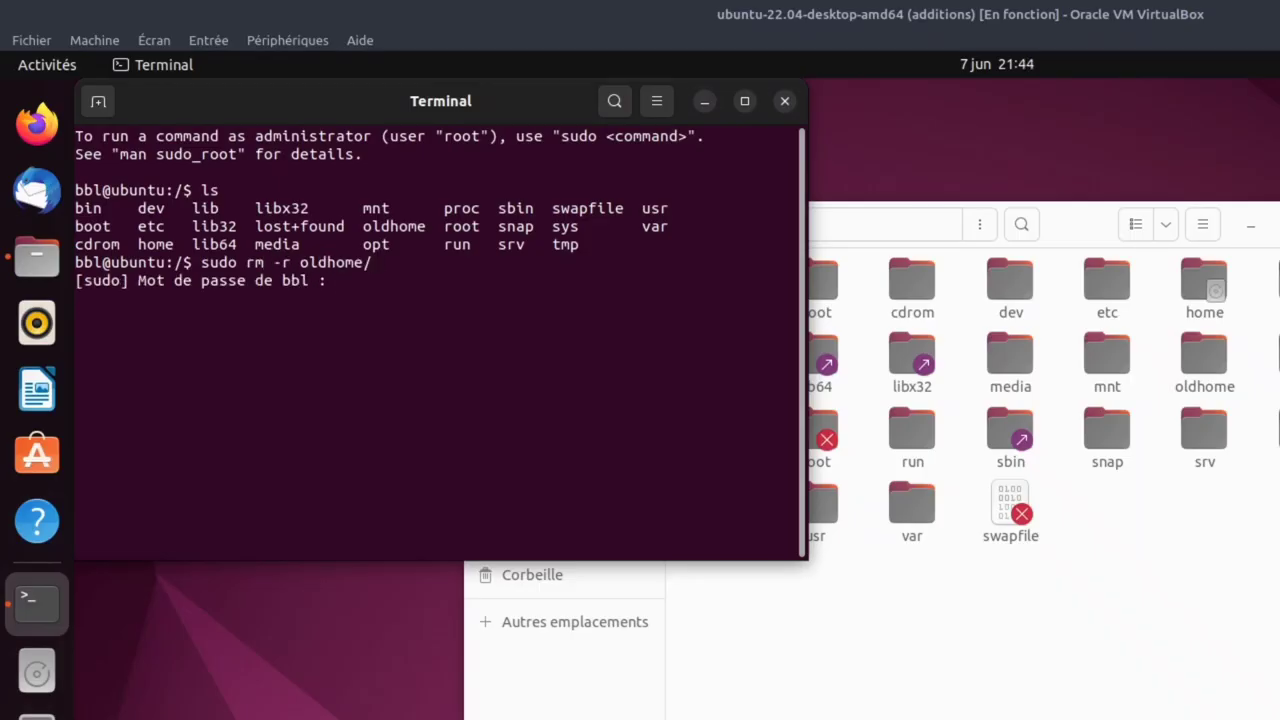
{"action": "key", "text": "Return"}
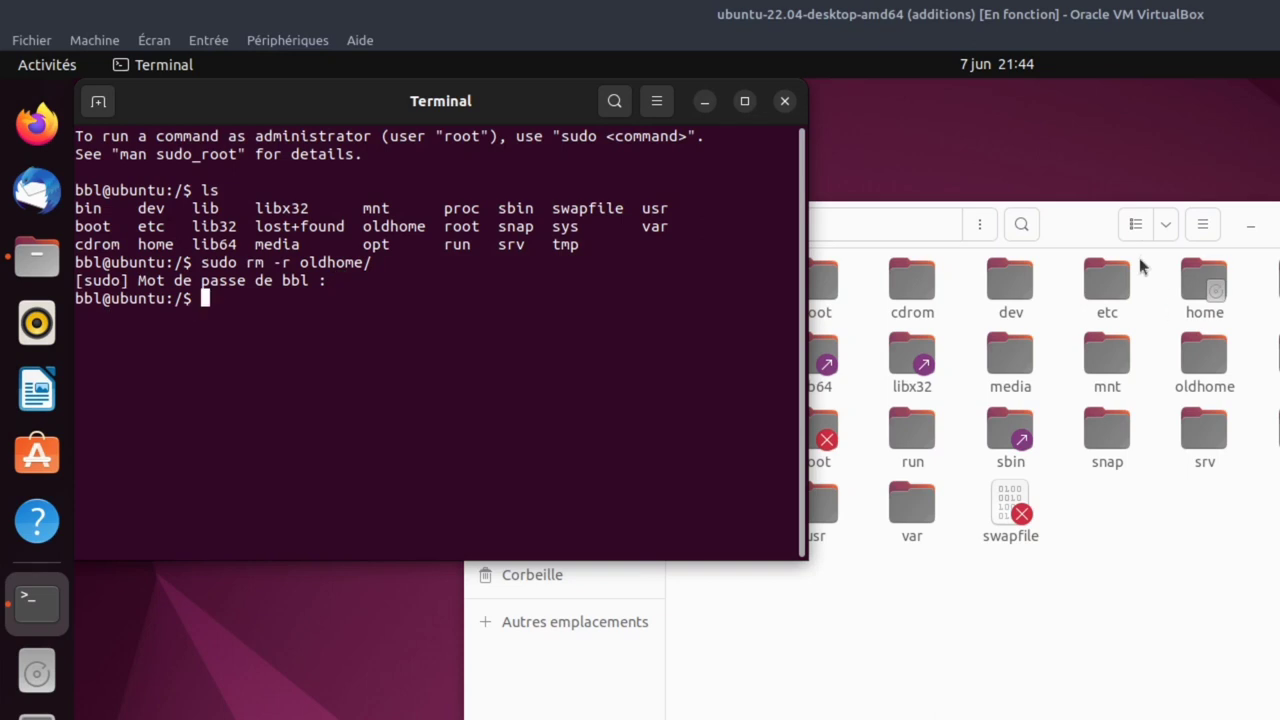
- Close the terminal and try opening the oldhome folder in the file manager to check its deletion, then return to the root directory
{"action": "left_click", "coordinate": [1249, 226]}
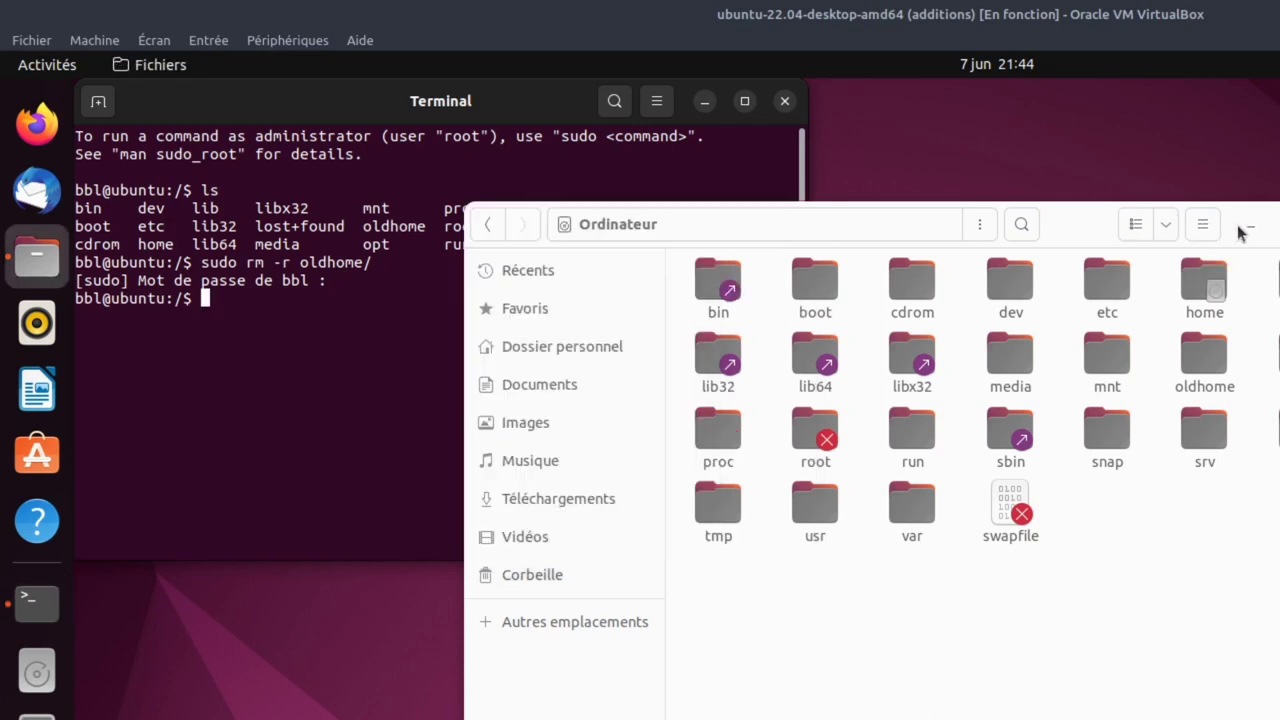
{"action": "left_click", "coordinate": [782, 104]}
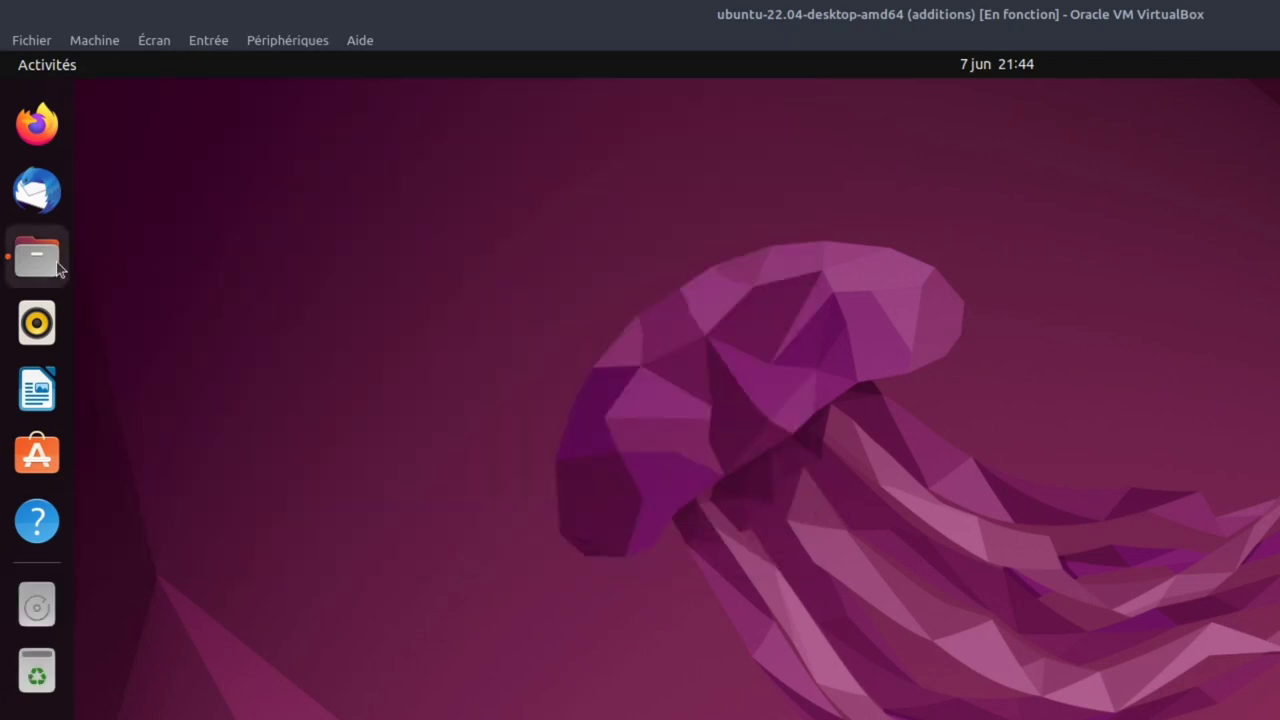
{"action": "left_click", "coordinate": [37, 257]}
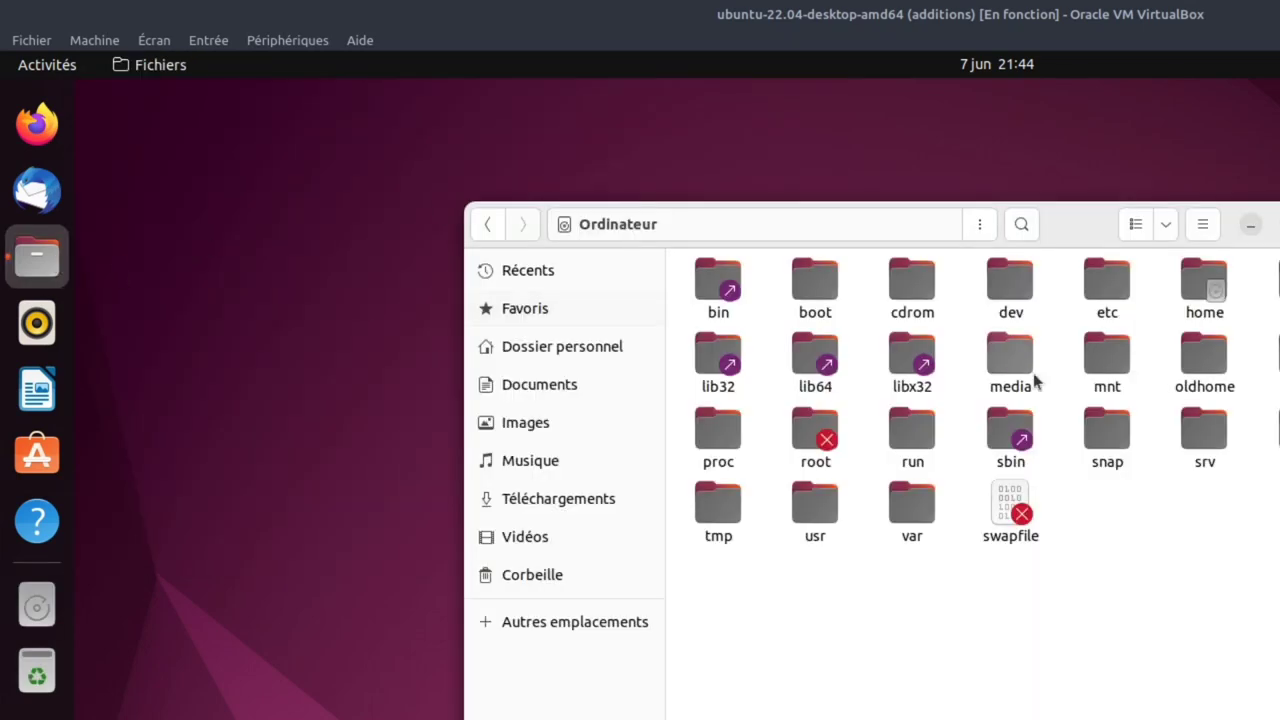
{"action": "double_click", "coordinate": [1192, 357]}
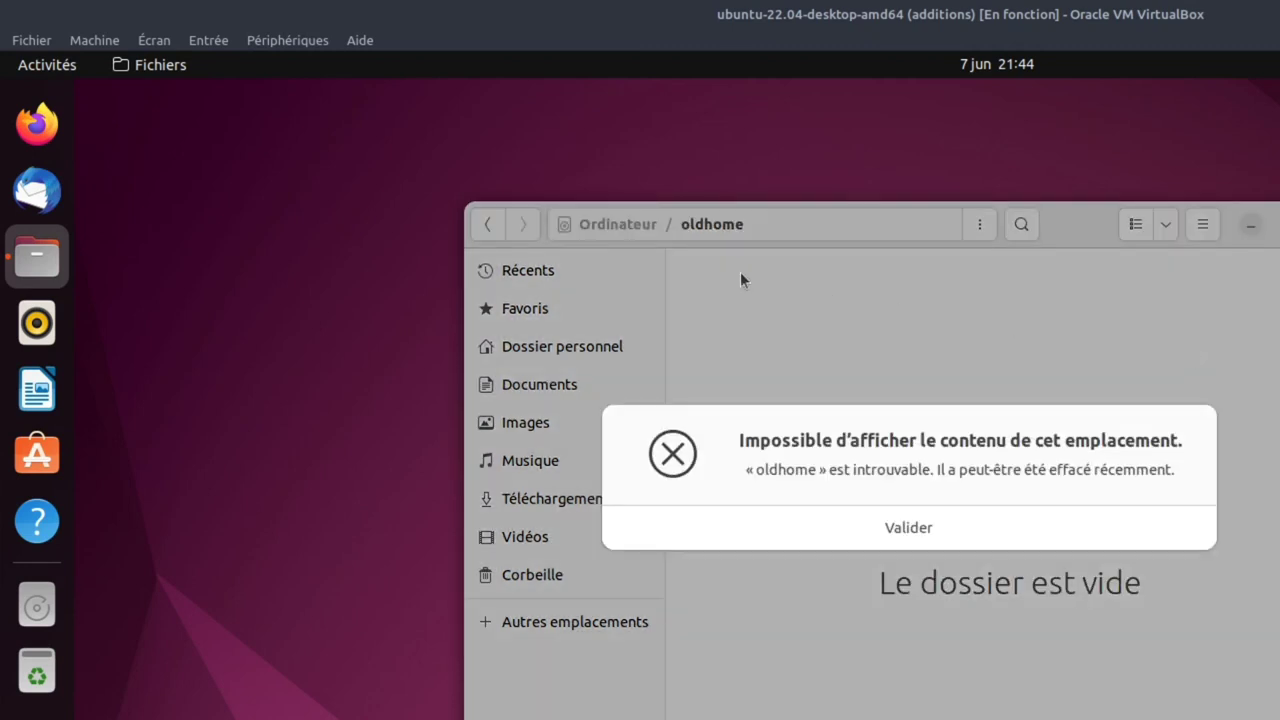
{"action": "left_click", "coordinate": [849, 532]}
{"action": "left_click", "coordinate": [492, 226]}
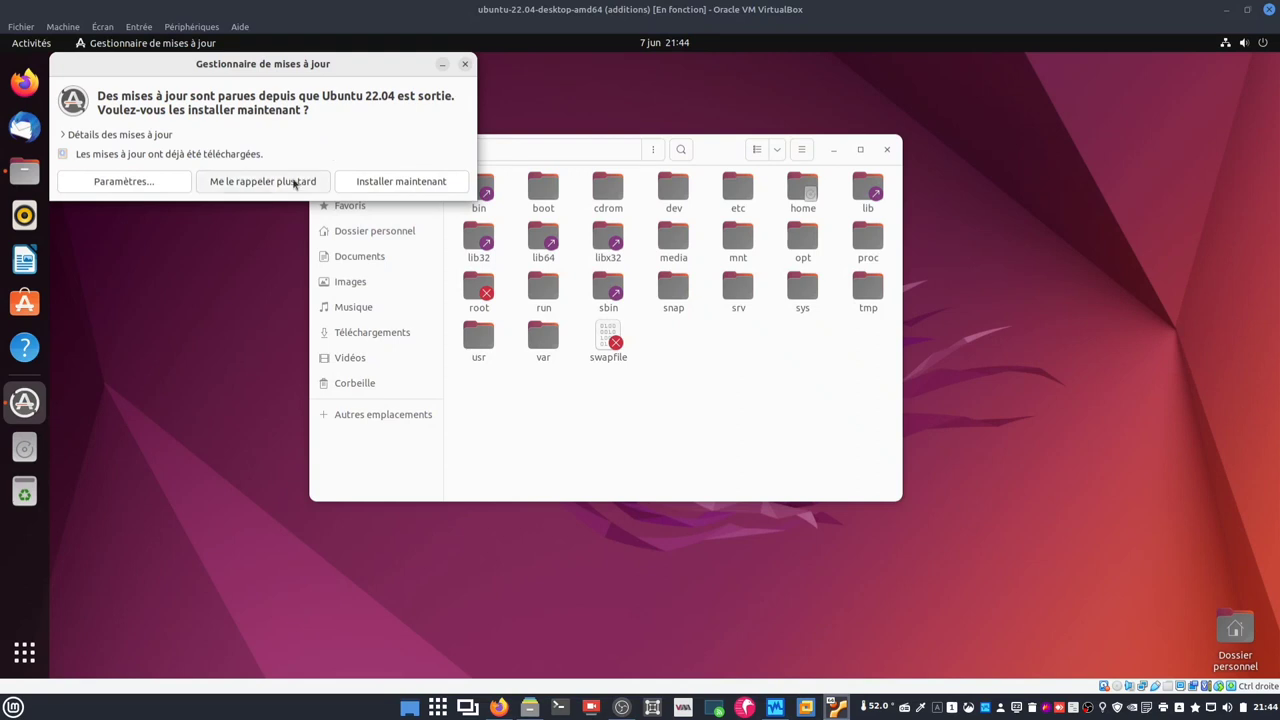
- Dismiss the update manager, close the file manager and shut down the virtual machine
{"action": "left_click", "coordinate": [465, 63]}
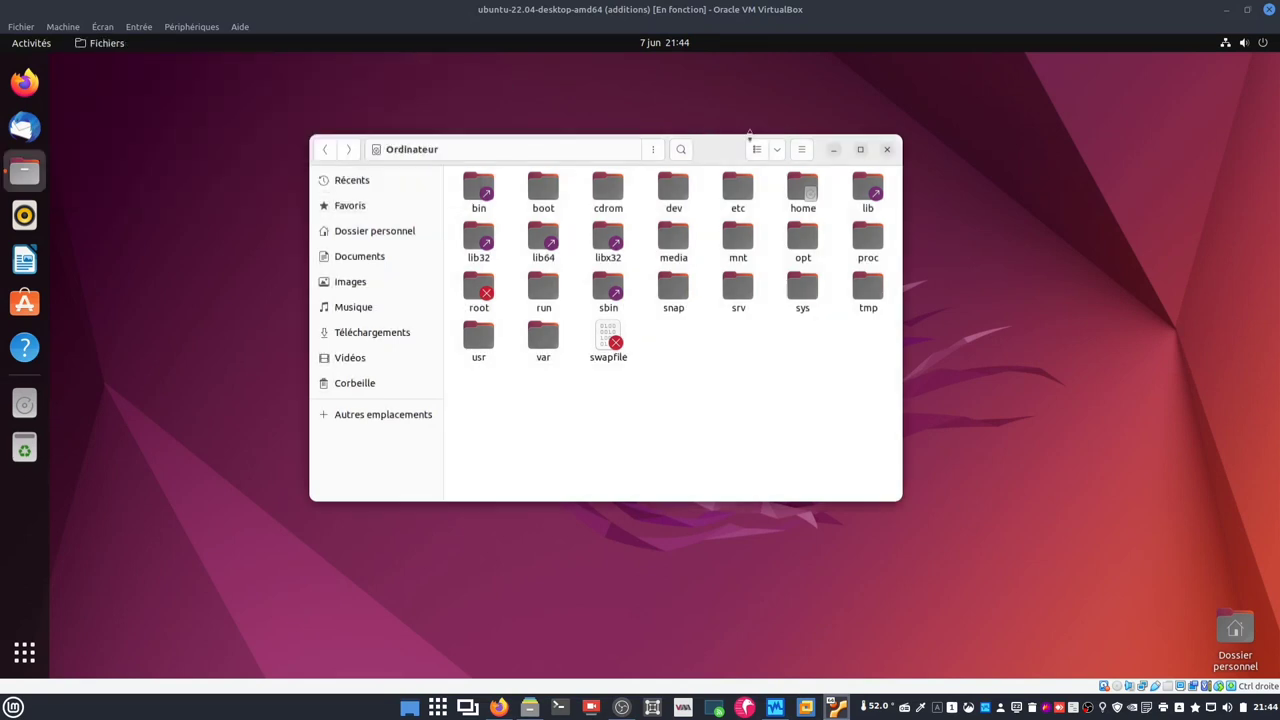
{"action": "left_click", "coordinate": [887, 150]}
{"action": "left_click", "coordinate": [1245, 43]}
{"action": "left_click", "coordinate": [1123, 208]}
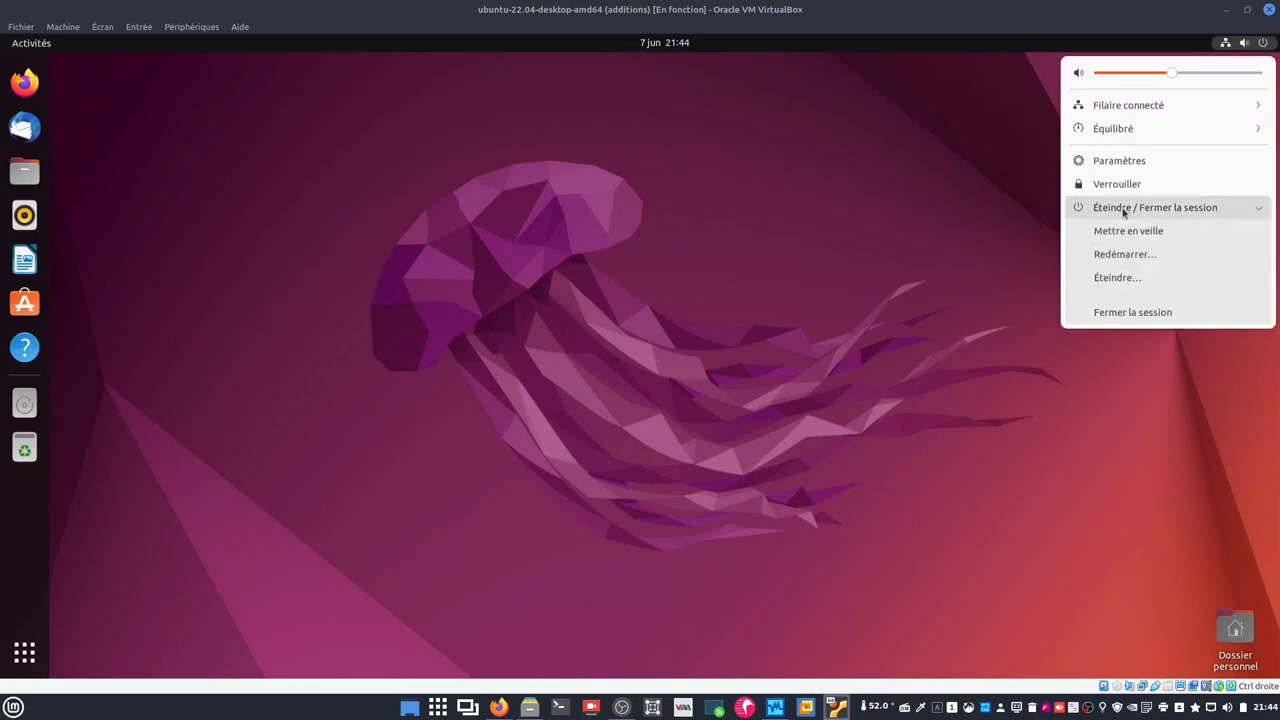
{"action": "left_click", "coordinate": [1110, 278]}
{"action": "left_click", "coordinate": [775, 399]}
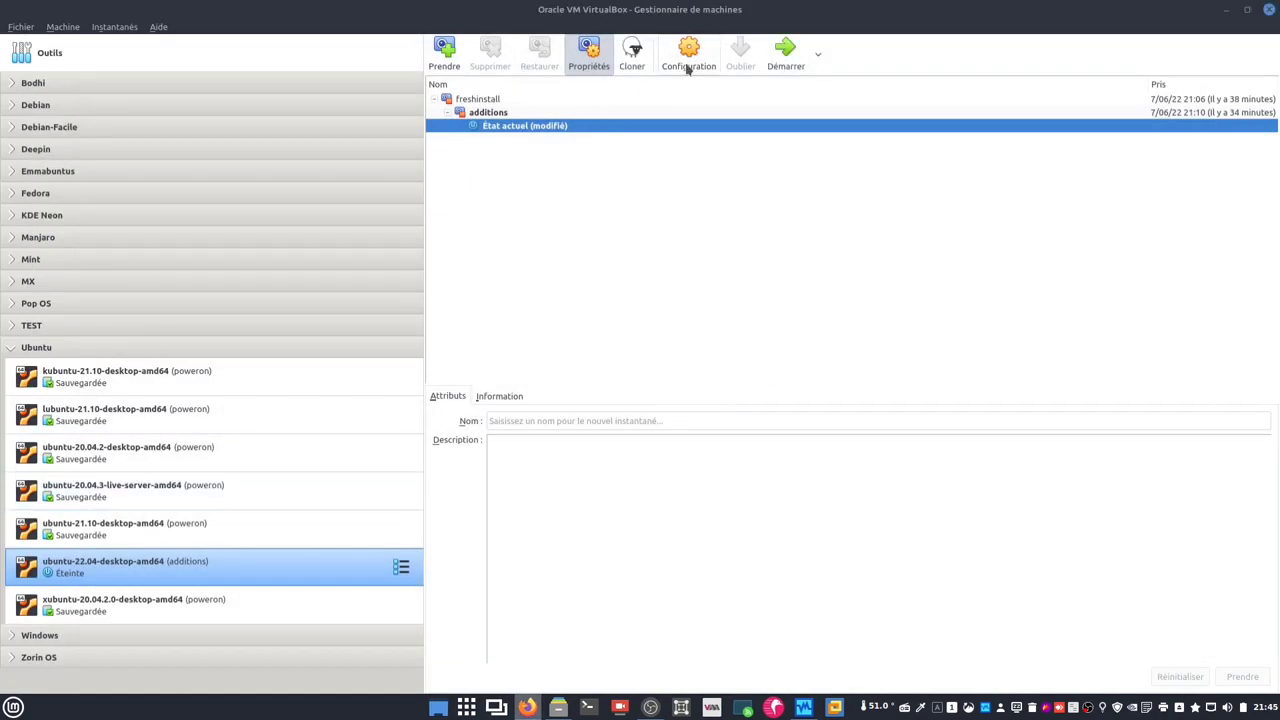
- Insert ubuntu-22.04-desktop-amd64.iso into the empty optical drive in the storage settings of the ubuntu-22.04-desktop-amd64 machine
{"action": "left_click", "coordinate": [688, 60]}
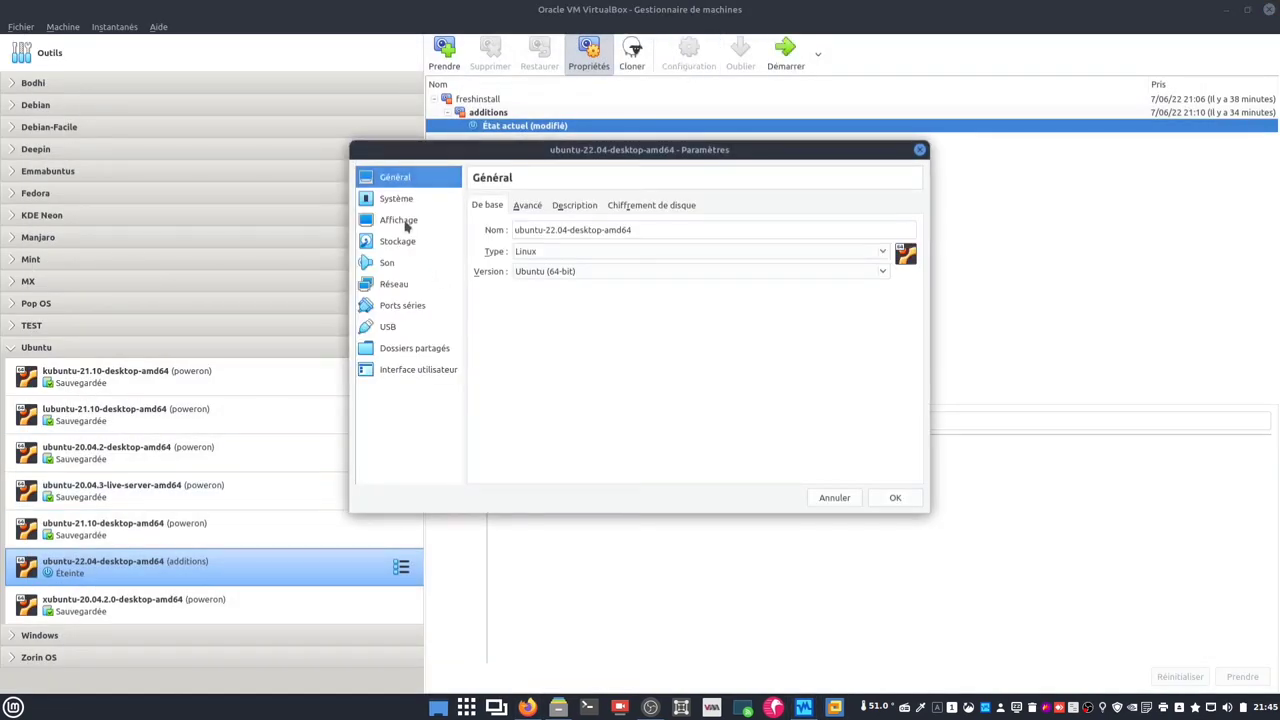
{"action": "left_click", "coordinate": [408, 248]}
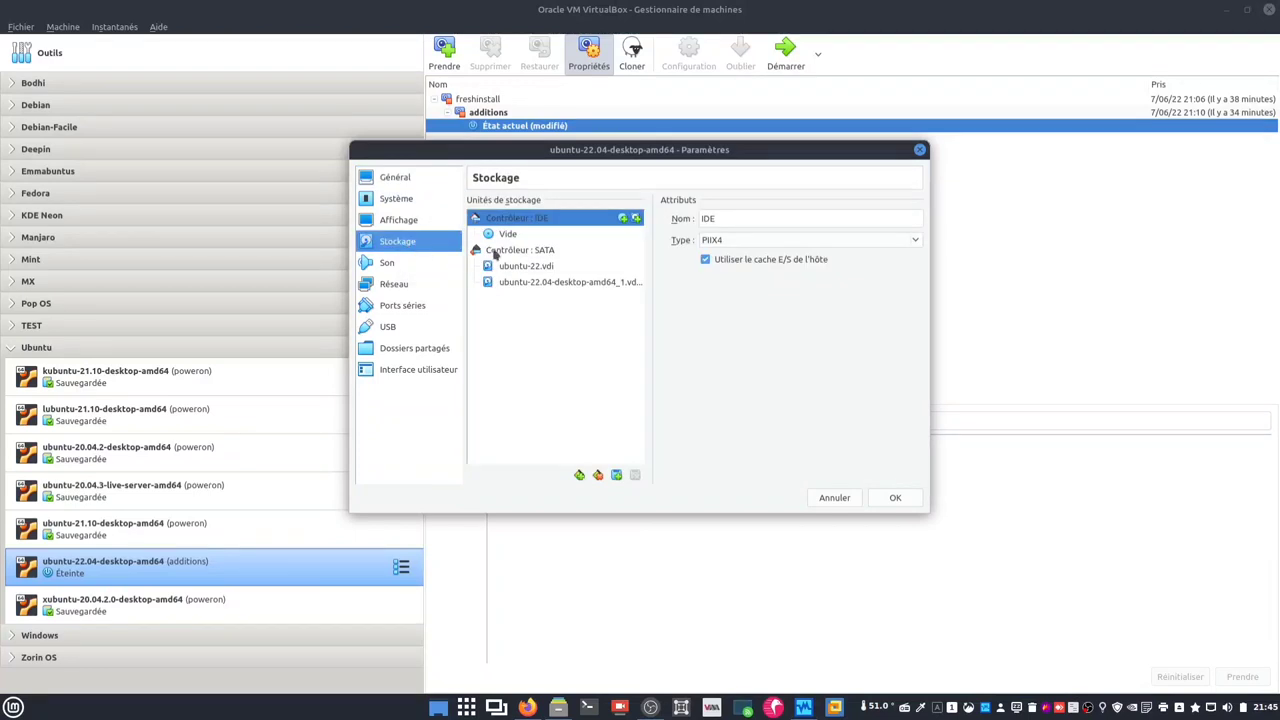
{"action": "left_click", "coordinate": [507, 234]}
{"action": "left_click", "coordinate": [912, 218]}
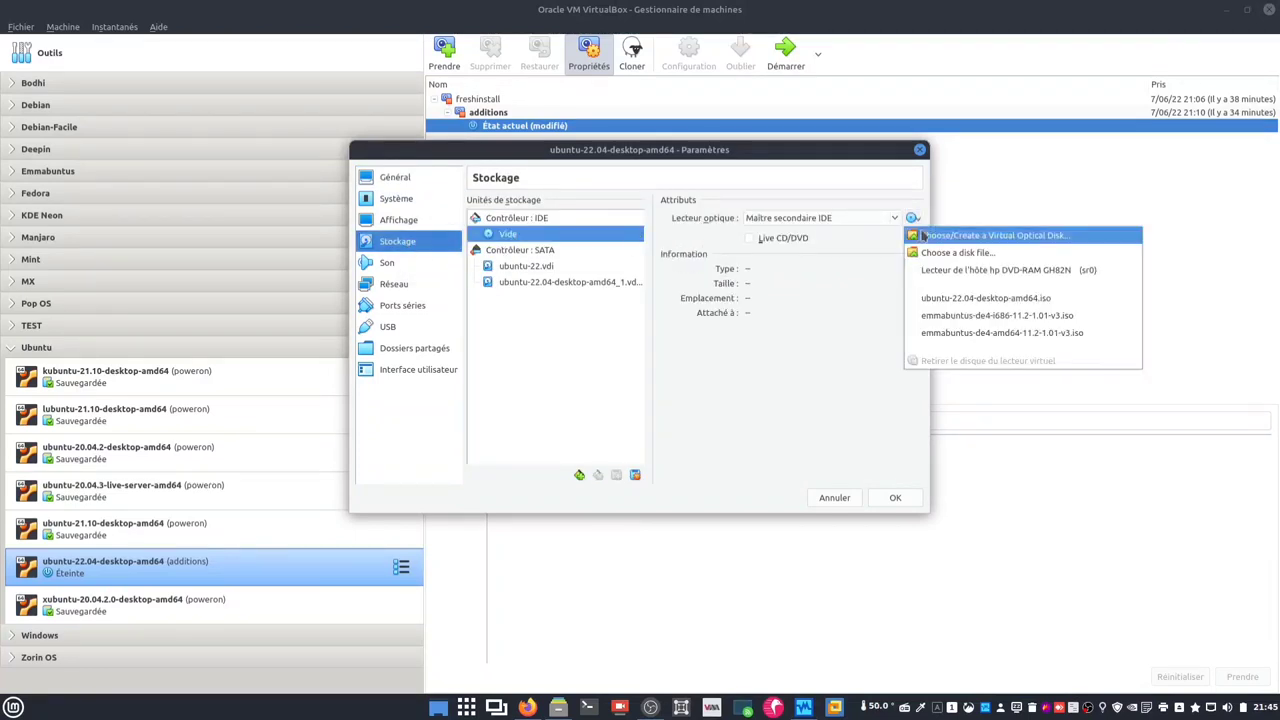
{"action": "left_click", "coordinate": [960, 298]}
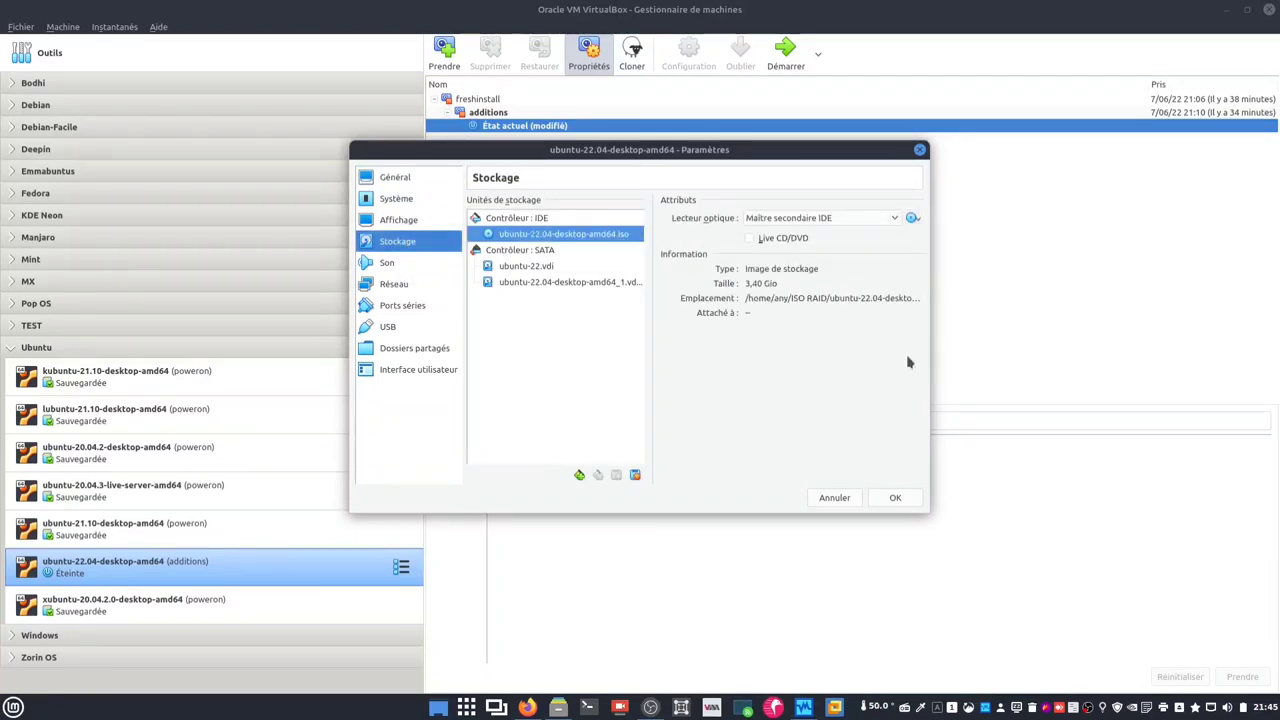
{"action": "left_click", "coordinate": [896, 498]}
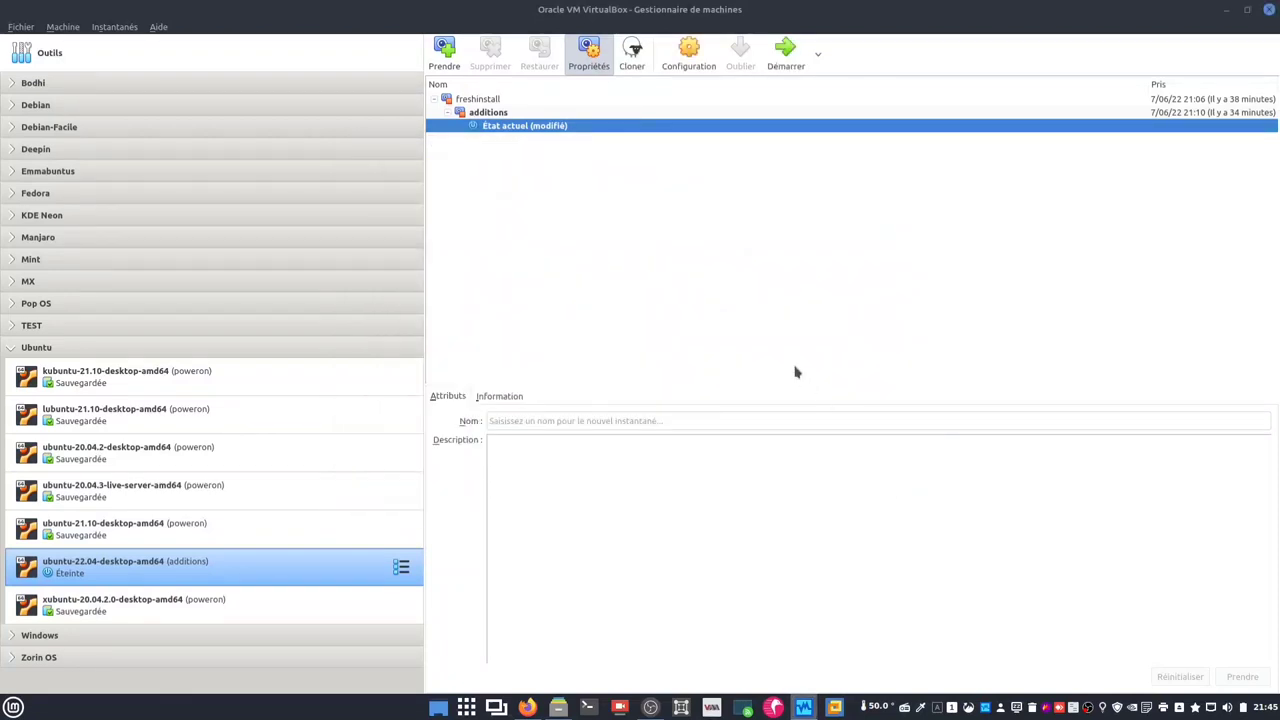
- Review the ubuntu-22.04-desktop-amd64 machine's storage and system settings and accept them
{"action": "left_click", "coordinate": [689, 55]}
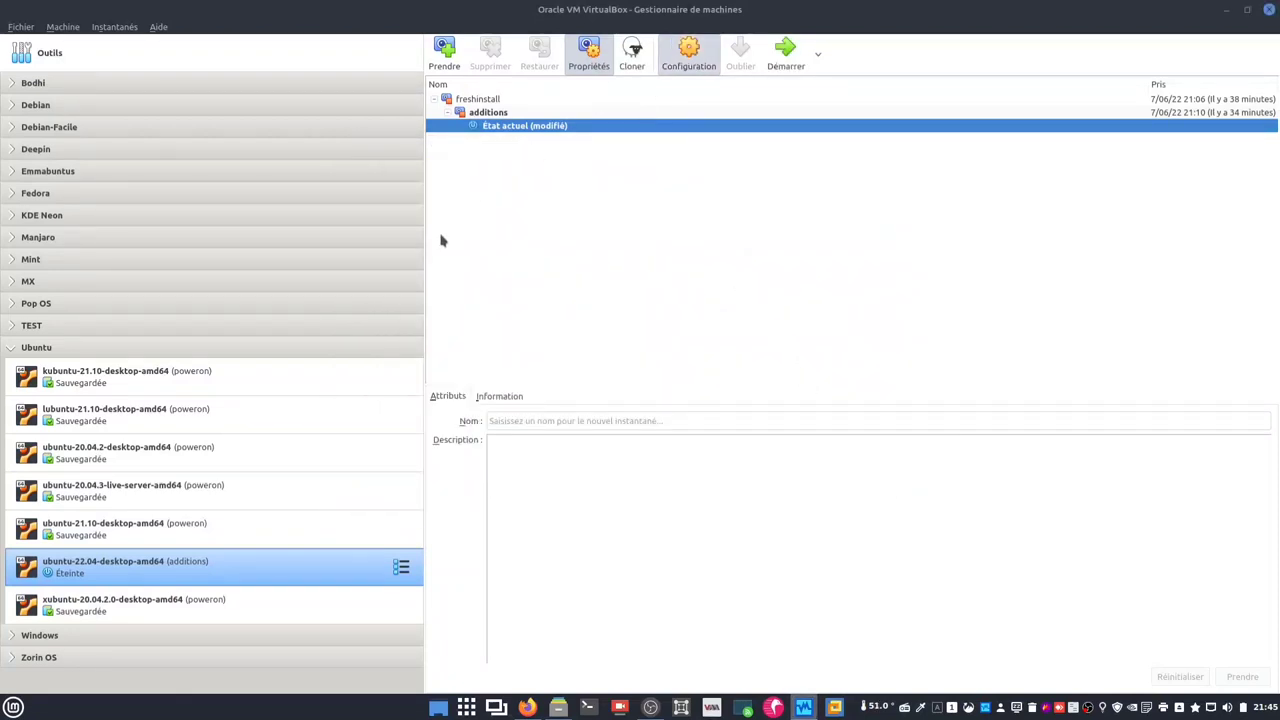
{"action": "left_click", "coordinate": [400, 222]}
{"action": "left_click", "coordinate": [405, 245]}
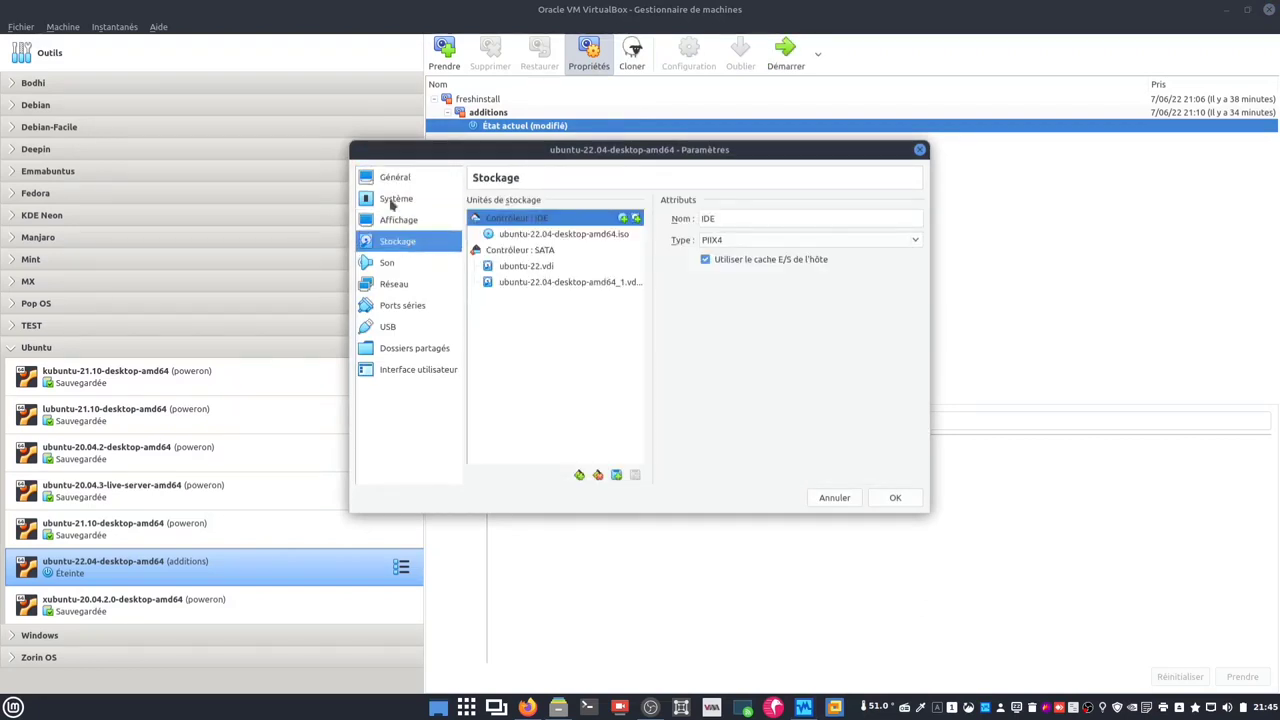
{"action": "left_click", "coordinate": [393, 203]}
{"action": "left_click", "coordinate": [887, 500]}
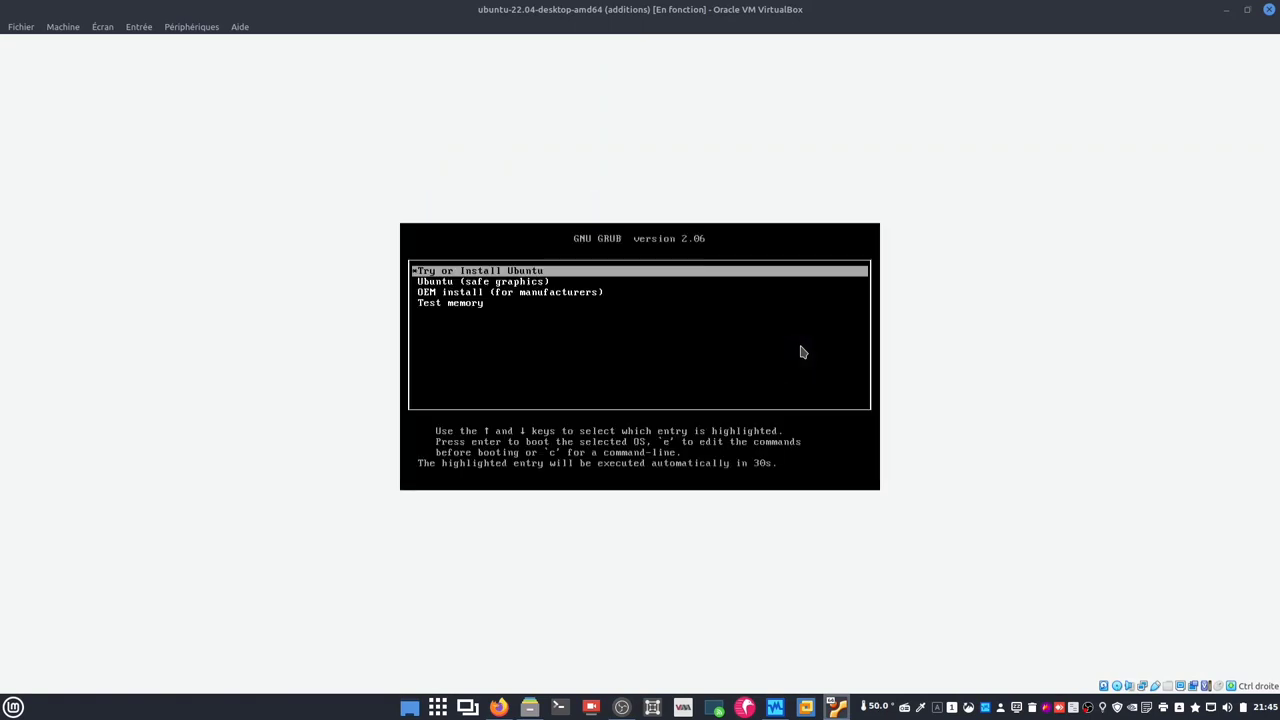
- Boot the machine with Try or Install Ubuntu, choose Français as the language and try Ubuntu without installing
{"action": "key", "text": "Return"}
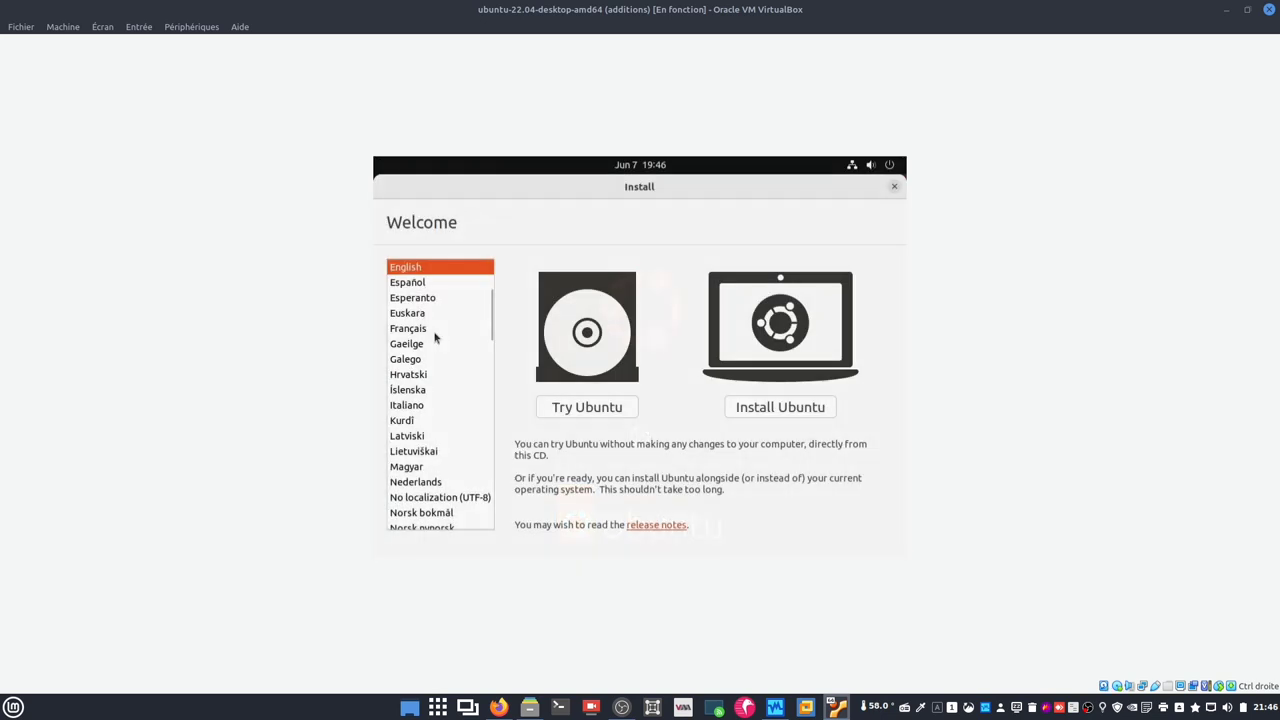
{"action": "left_click", "coordinate": [434, 331]}
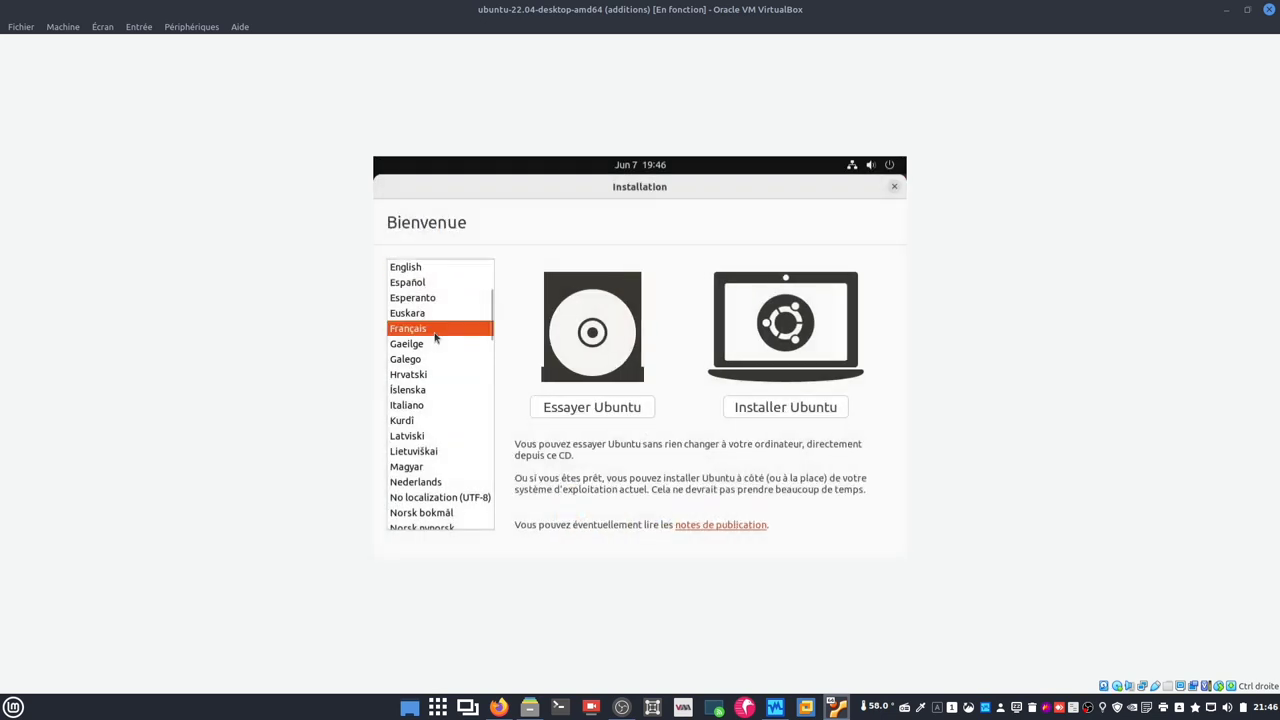
{"action": "left_click", "coordinate": [585, 407]}
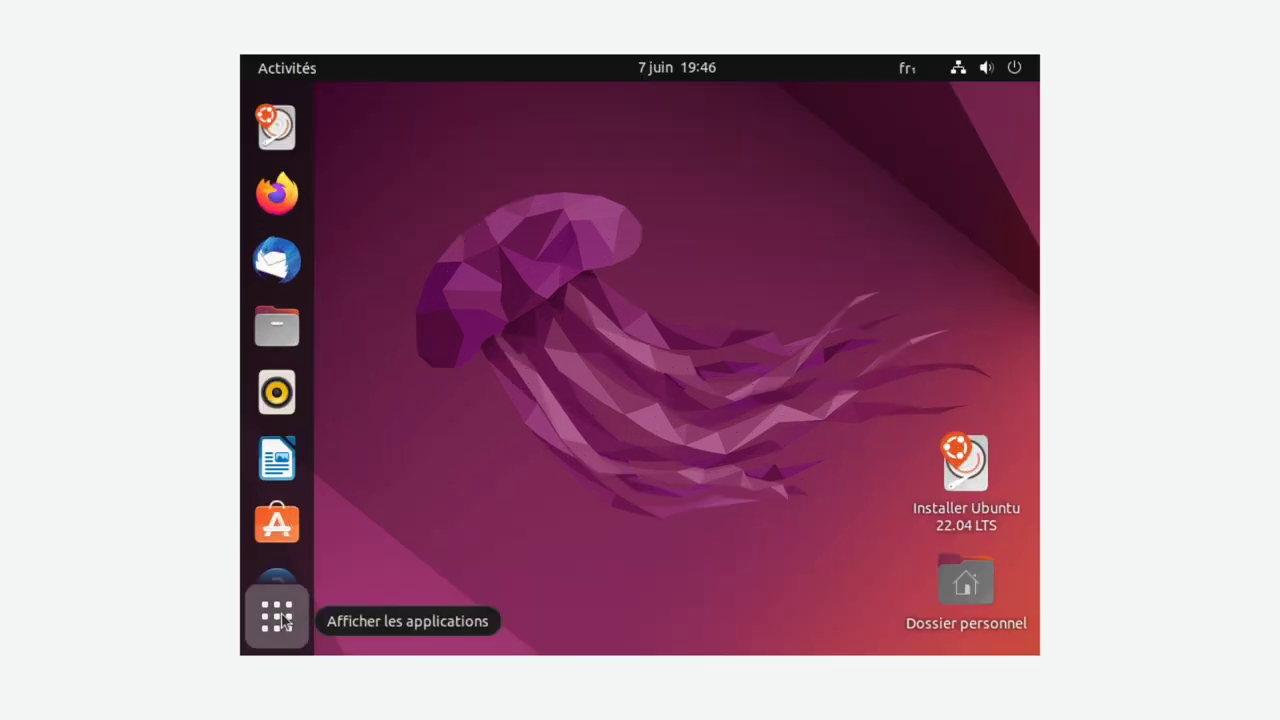
- Launch GParted in the live session and switch to the /dev/sdb disk
{"action": "left_click", "coordinate": [398, 533]}
{"action": "type", "text": "gpa"}
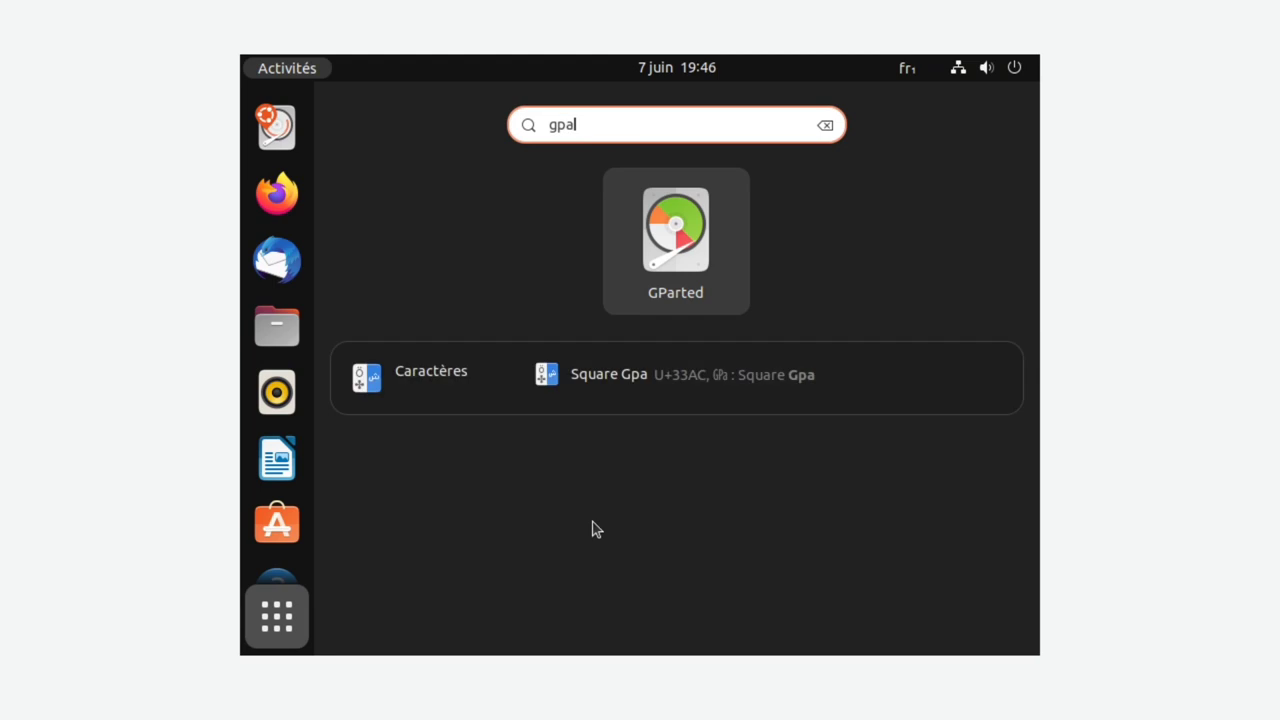
{"action": "key", "text": "Return"}
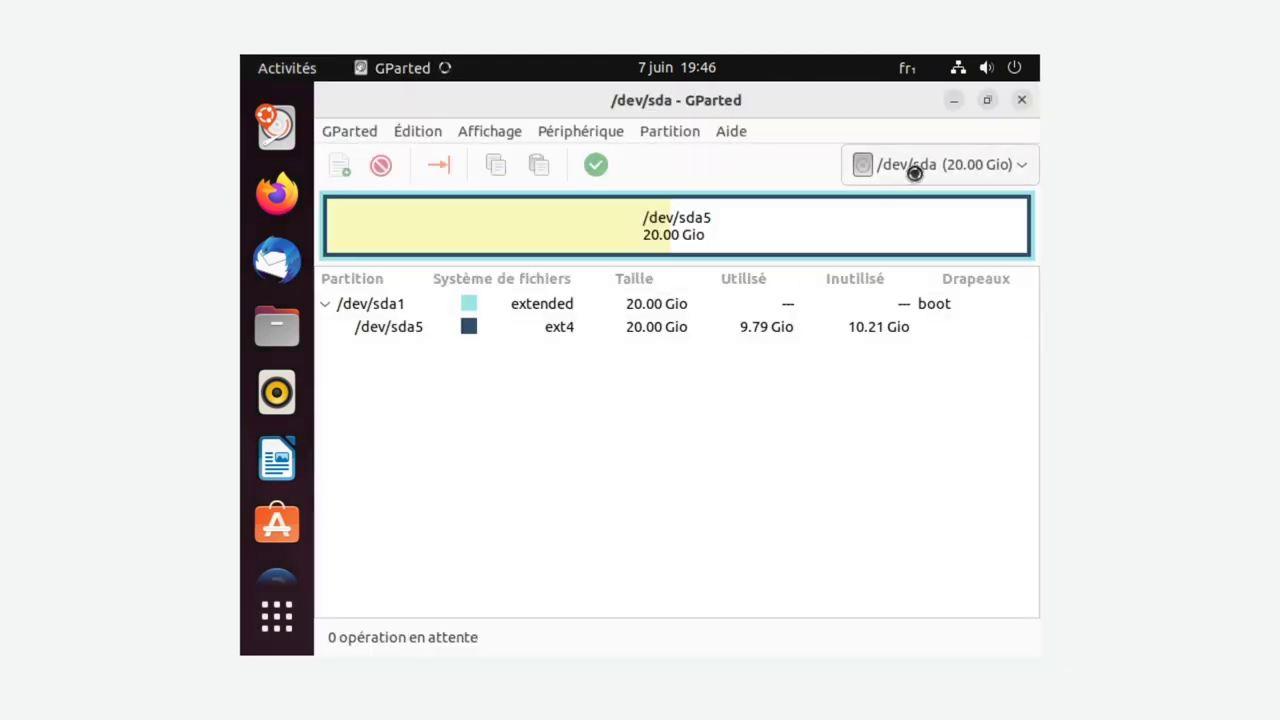
{"action": "left_click", "coordinate": [914, 173]}
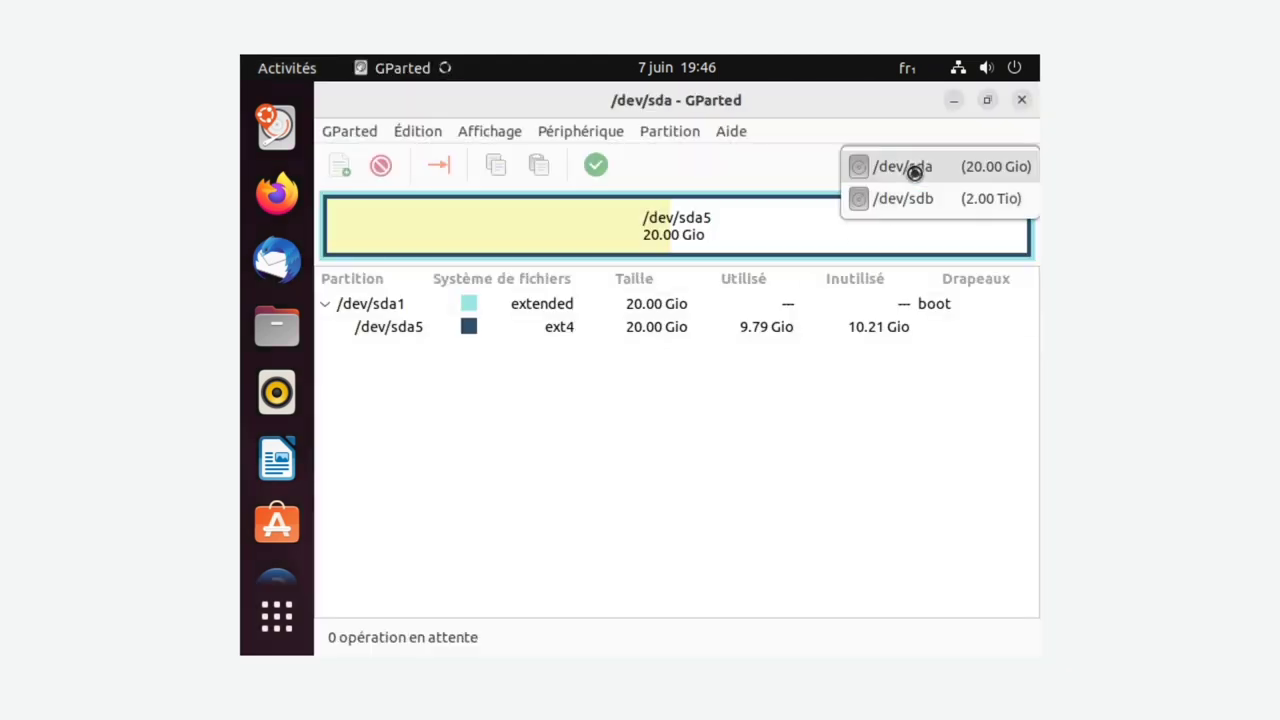
{"action": "left_click", "coordinate": [919, 203]}
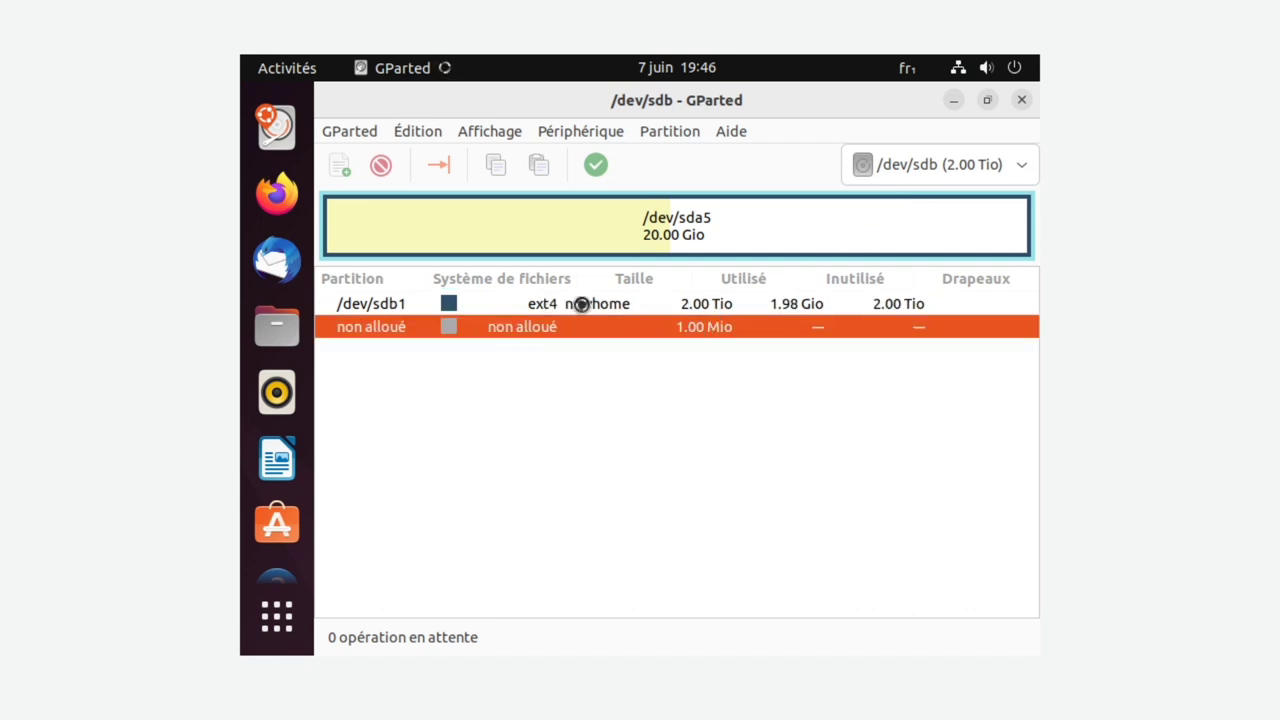
- Clear the file system label of the /dev/sdb1 partition and apply the pending operation
{"action": "left_click", "coordinate": [581, 304]}
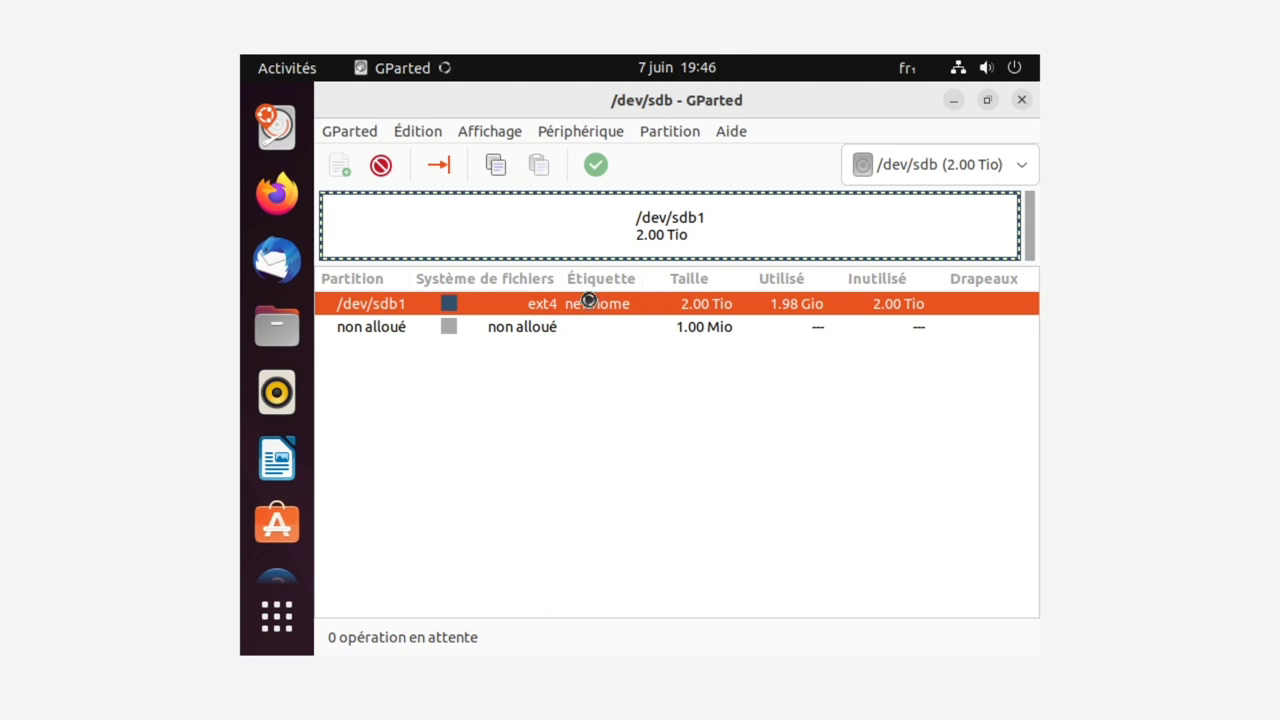
{"action": "right_click", "coordinate": [588, 300]}
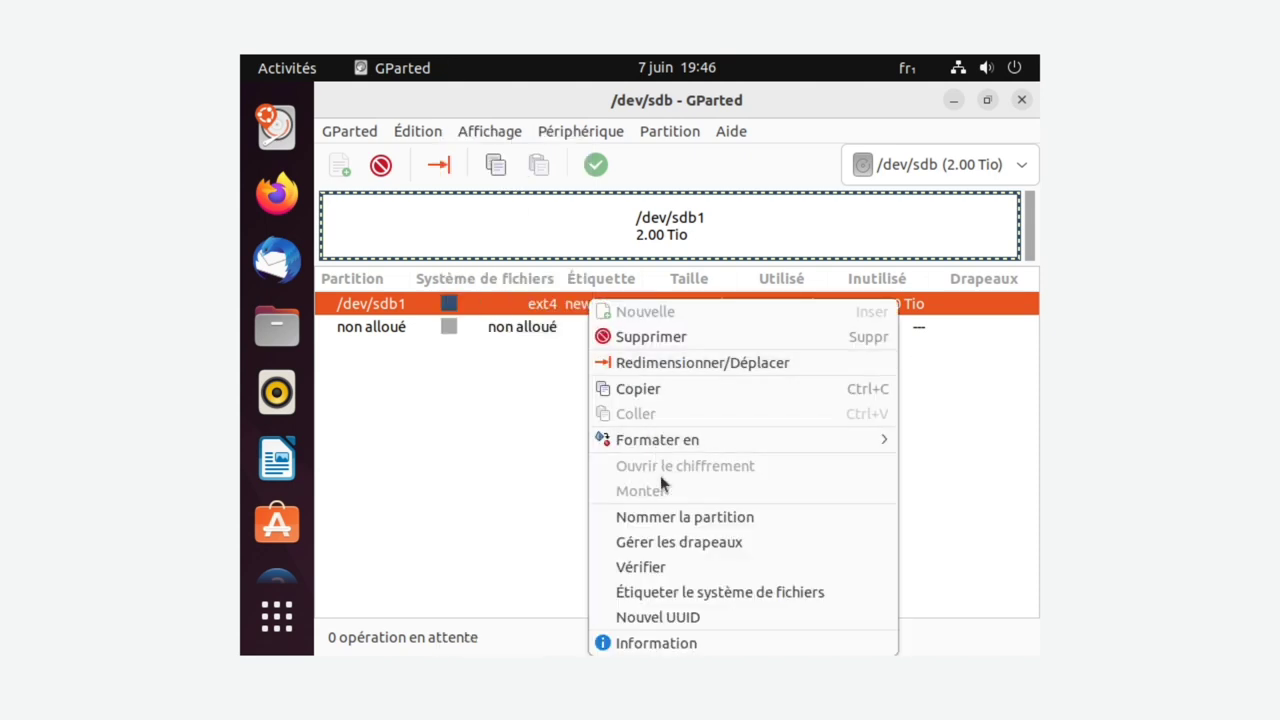
{"action": "left_click", "coordinate": [707, 594]}
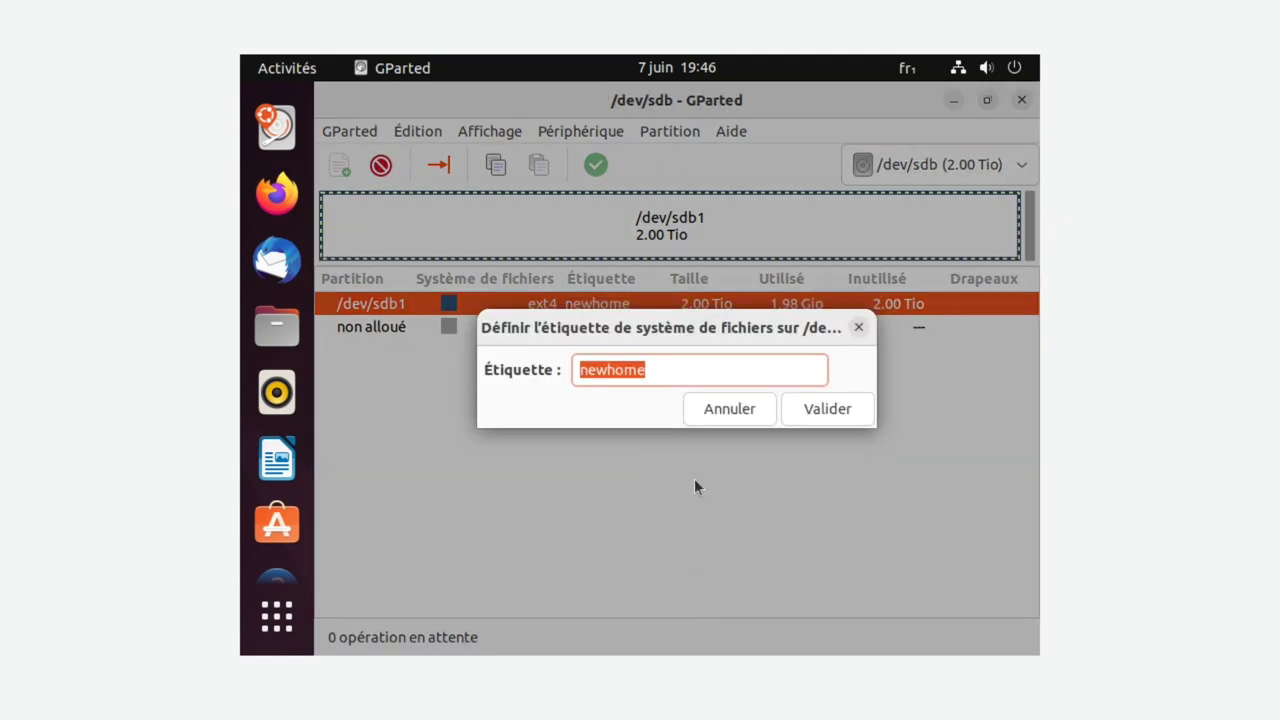
{"action": "key", "text": "BackSpace"}
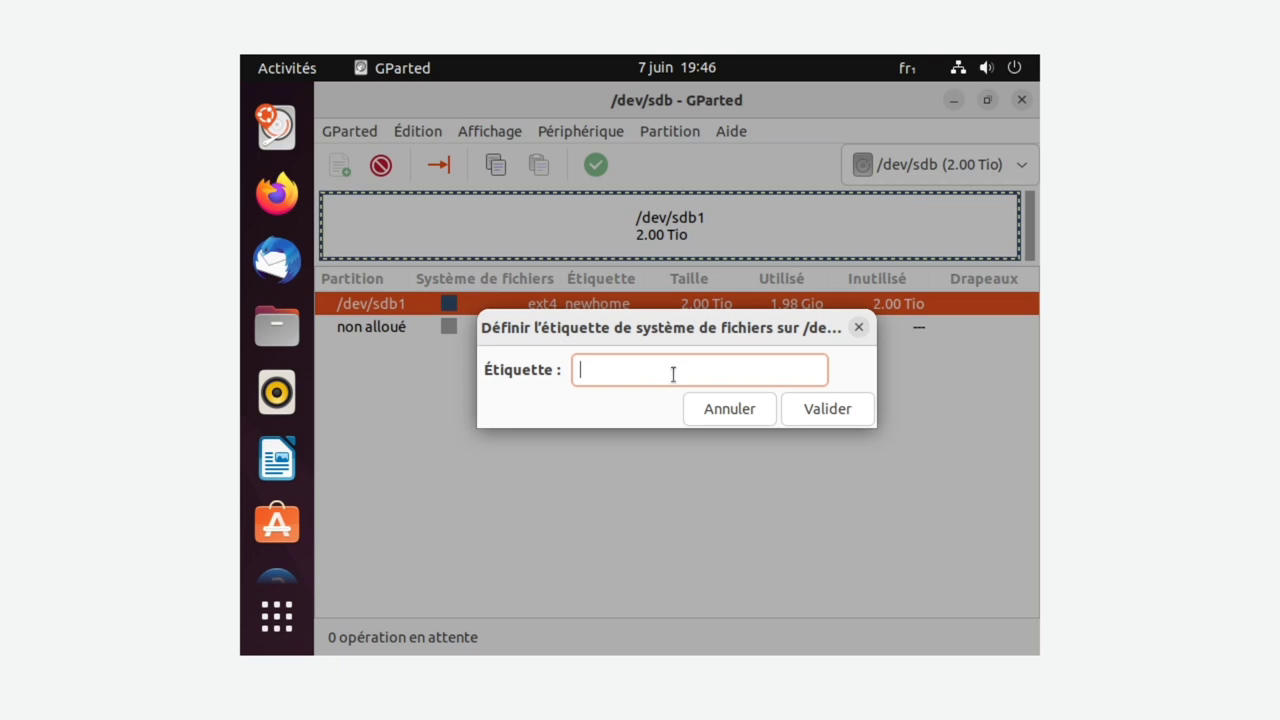
{"action": "left_click", "coordinate": [814, 408]}
{"action": "left_click", "coordinate": [594, 168]}
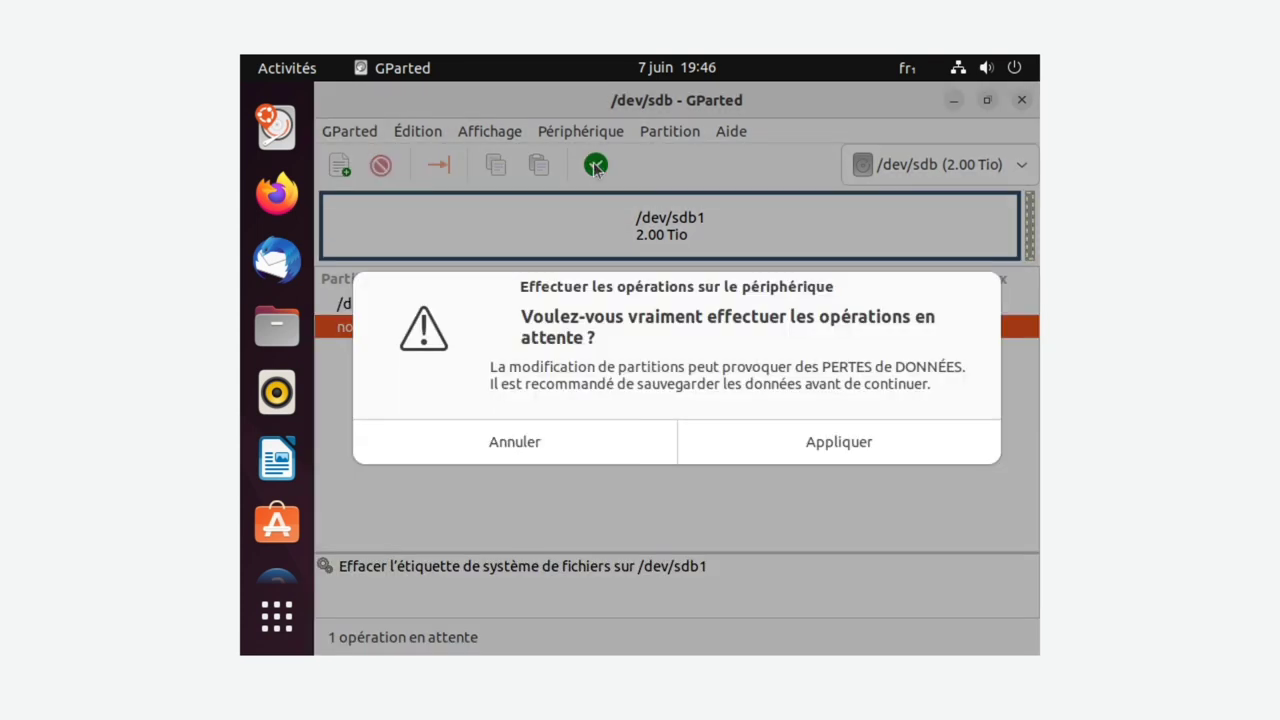
{"action": "left_click", "coordinate": [763, 438]}
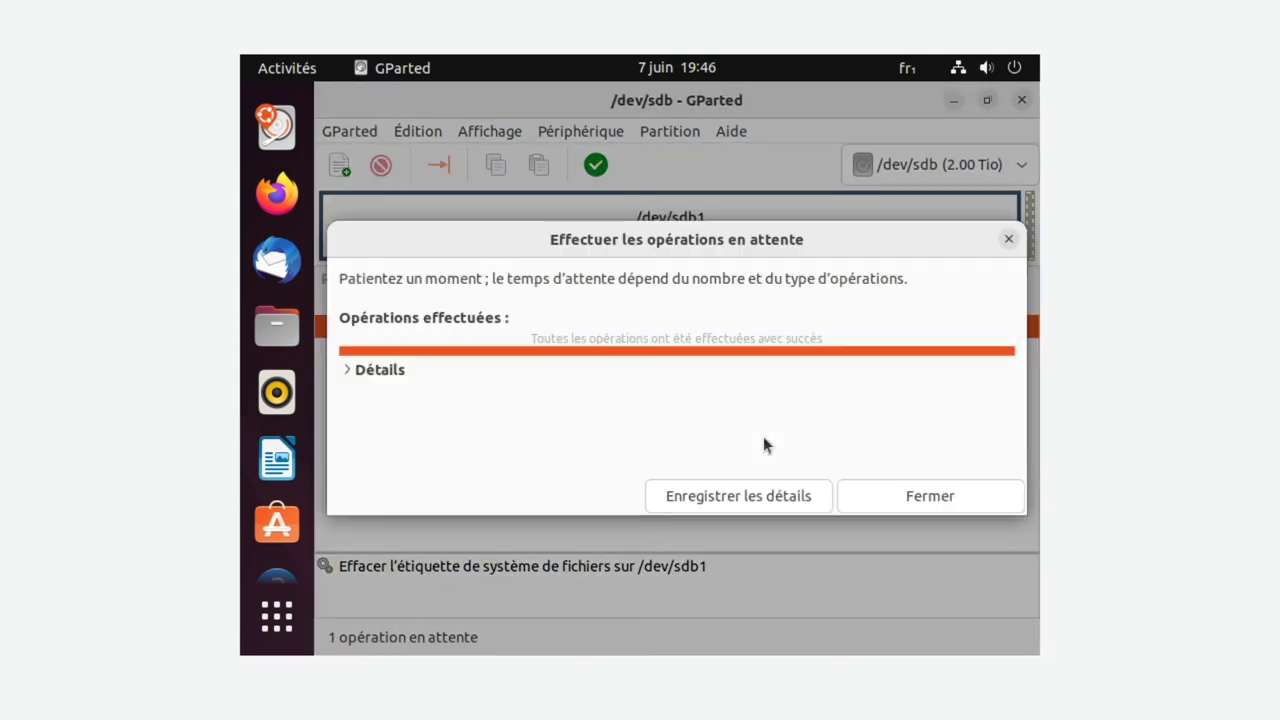
{"action": "left_click", "coordinate": [878, 494]}
- Close GParted and shut down the live session, continuing past the request to remove the installation medium
{"action": "left_click", "coordinate": [1021, 102]}
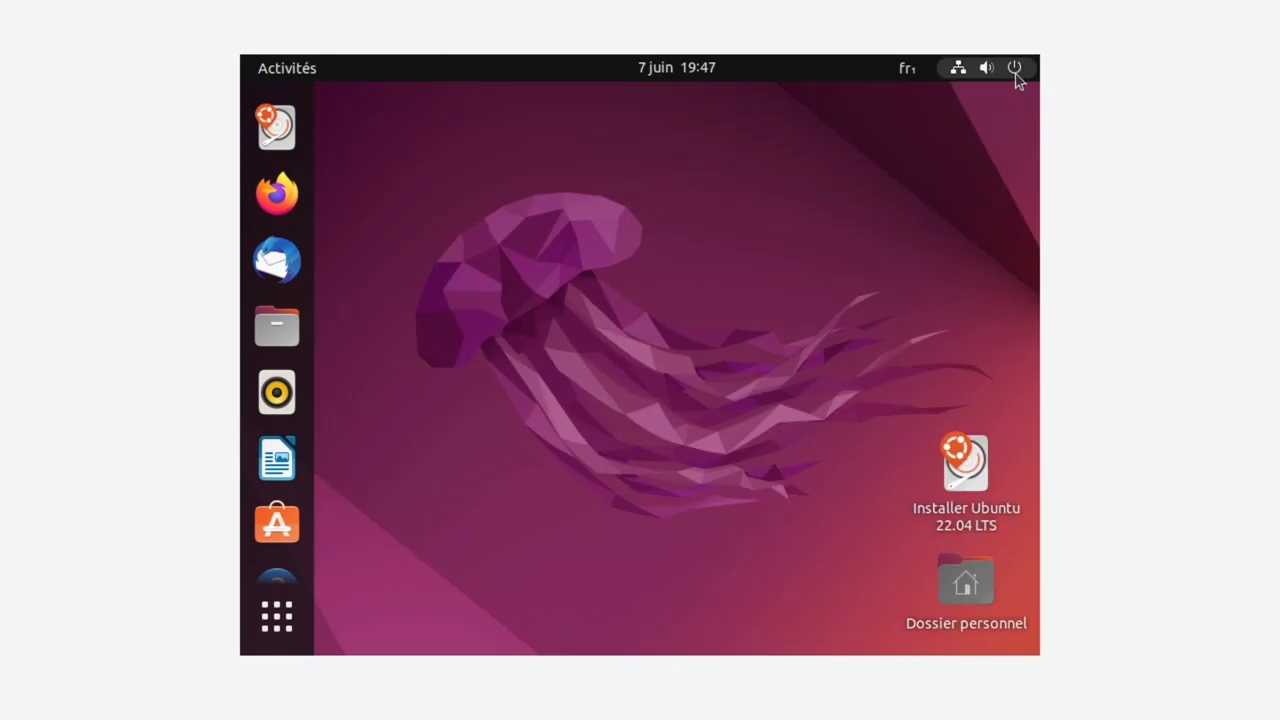
{"action": "left_click", "coordinate": [1015, 72]}
{"action": "left_click", "coordinate": [800, 384]}
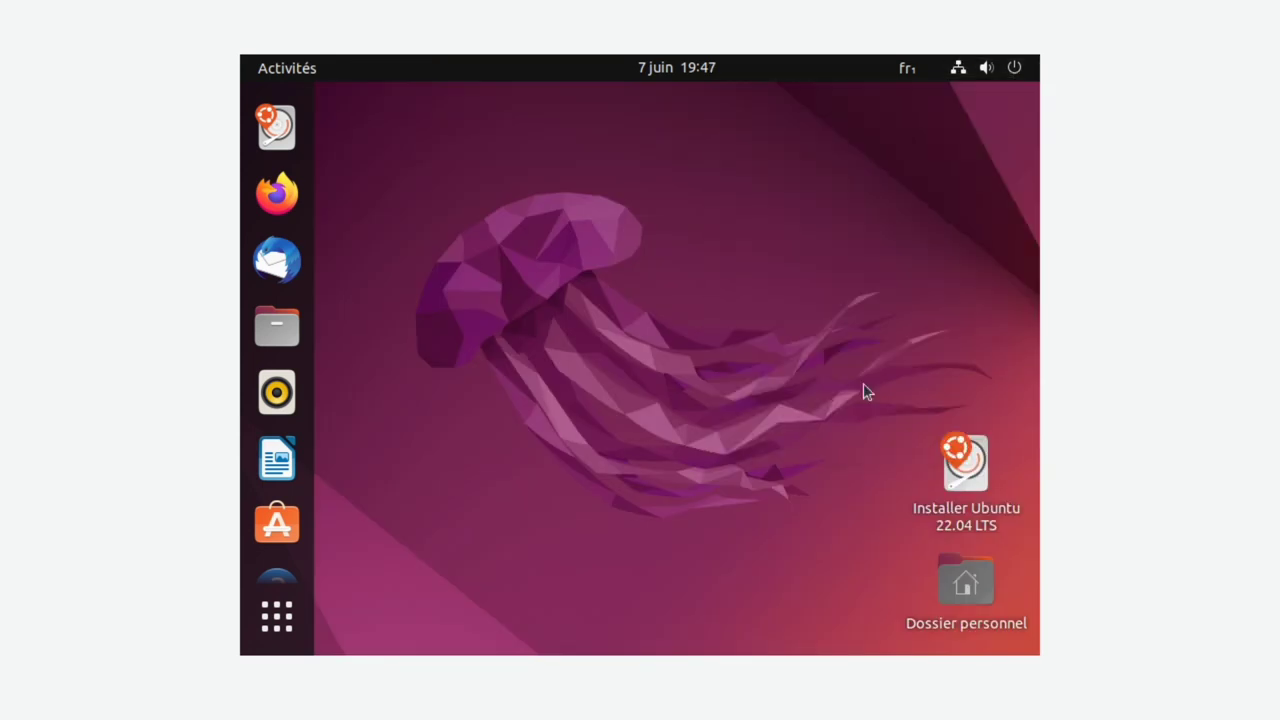
{"action": "left_click", "coordinate": [790, 424]}
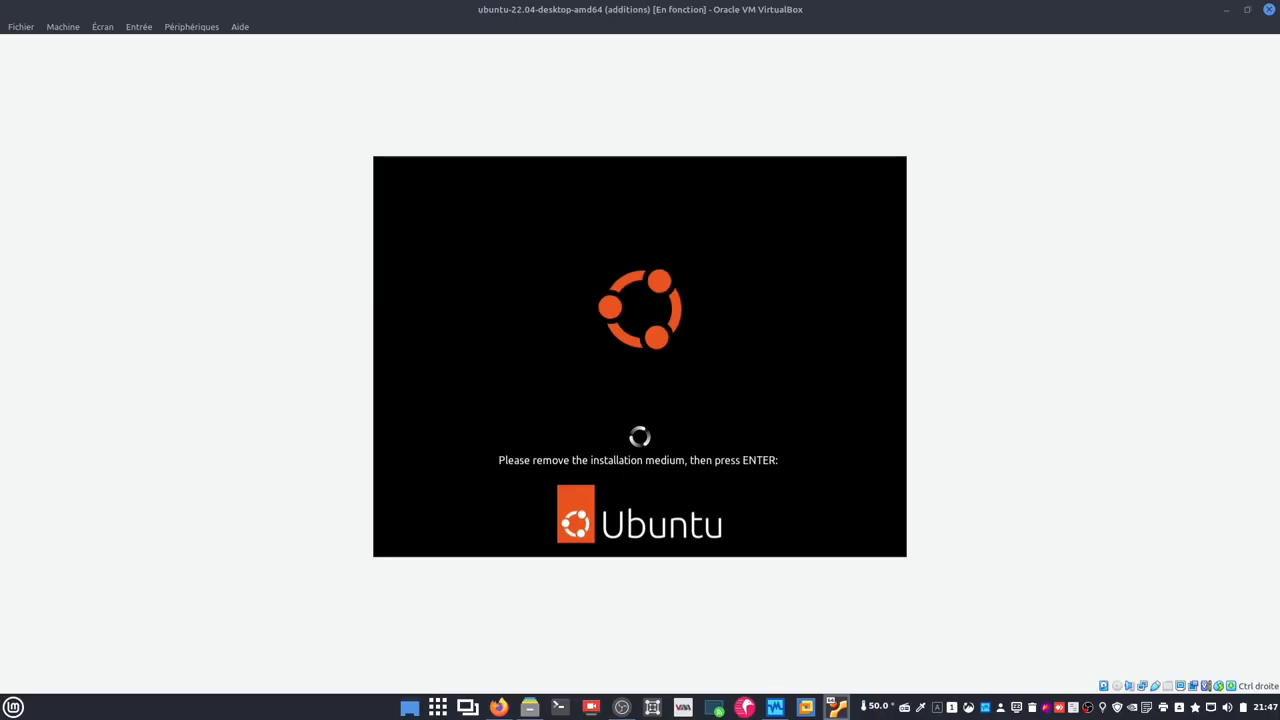
{"action": "key", "text": "Return"}
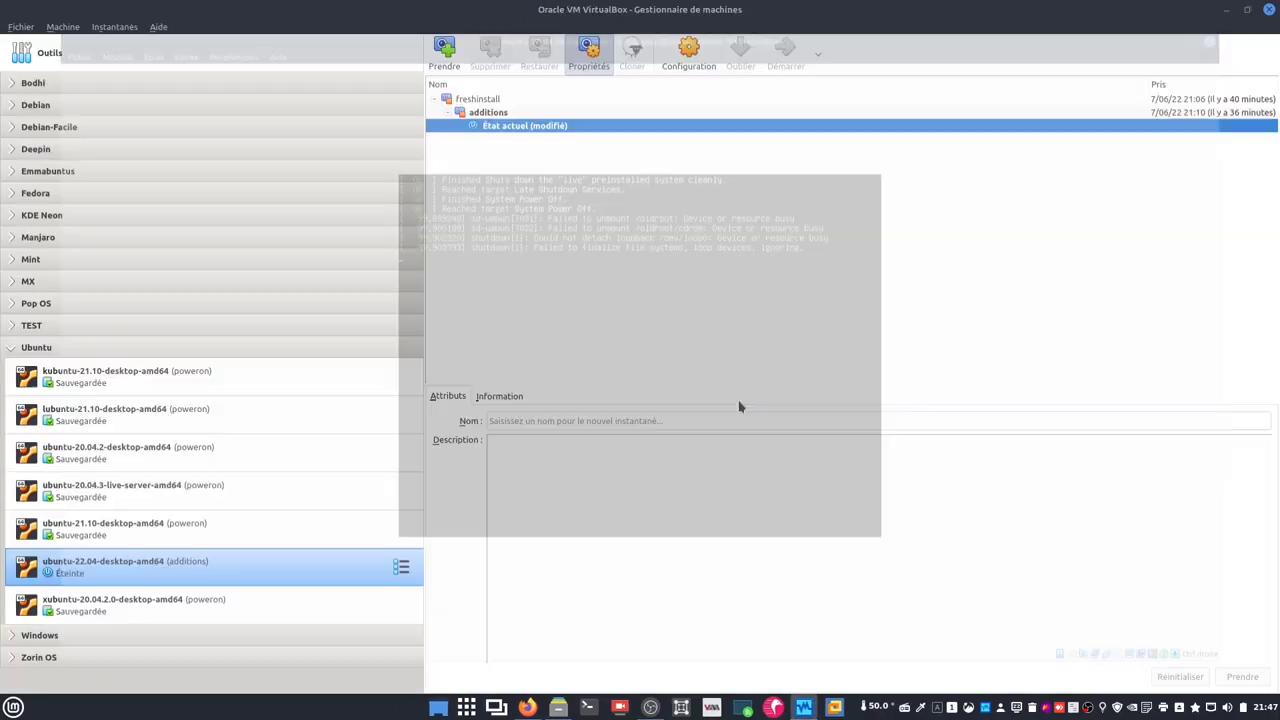
- Start the ubuntu-22.04-desktop-amd64 machine and log in by entering the account password
{"action": "left_click", "coordinate": [783, 64]}
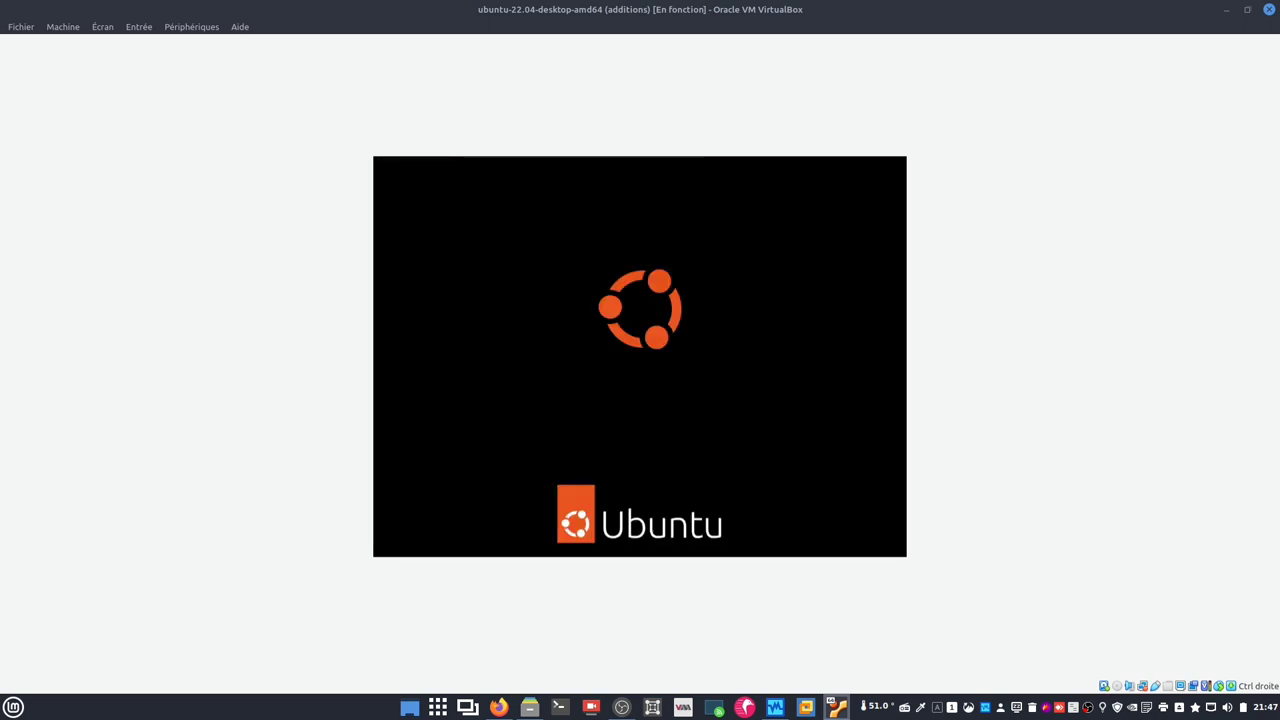
{"action": "left_click", "coordinate": [663, 346]}
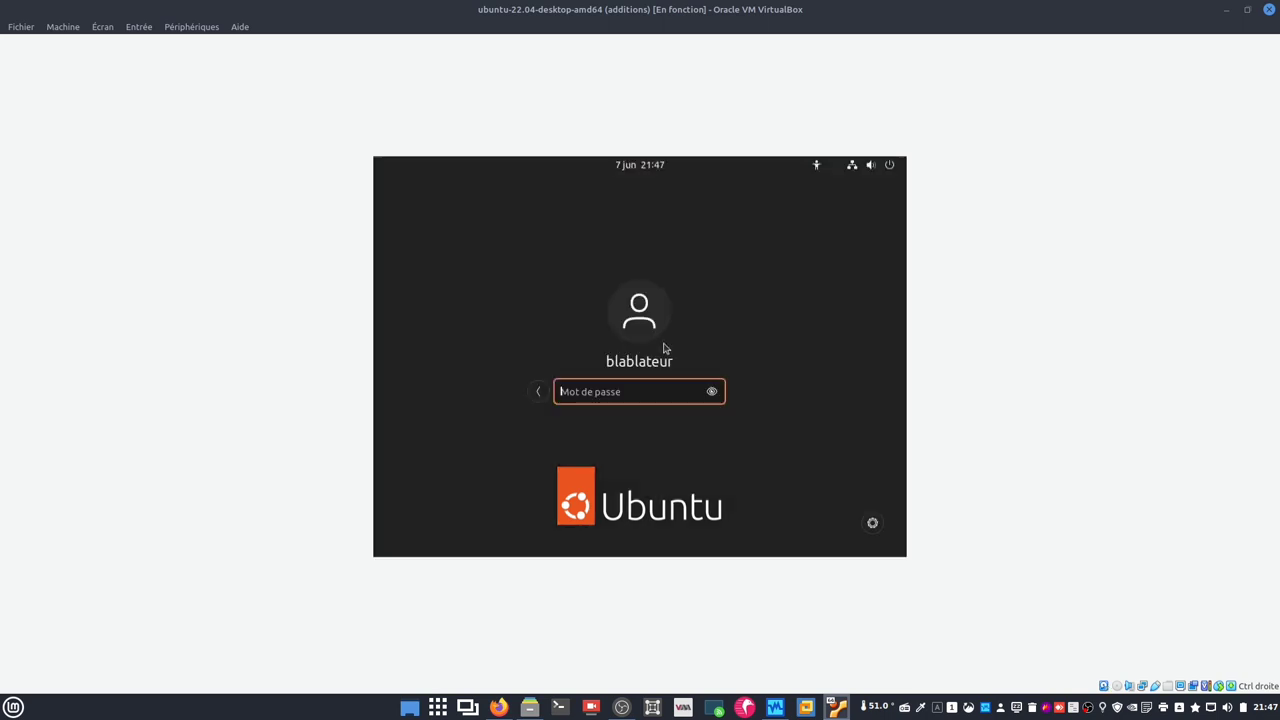
{"action": "type", "text": "••••••"}
{"action": "key", "text": "Return"}
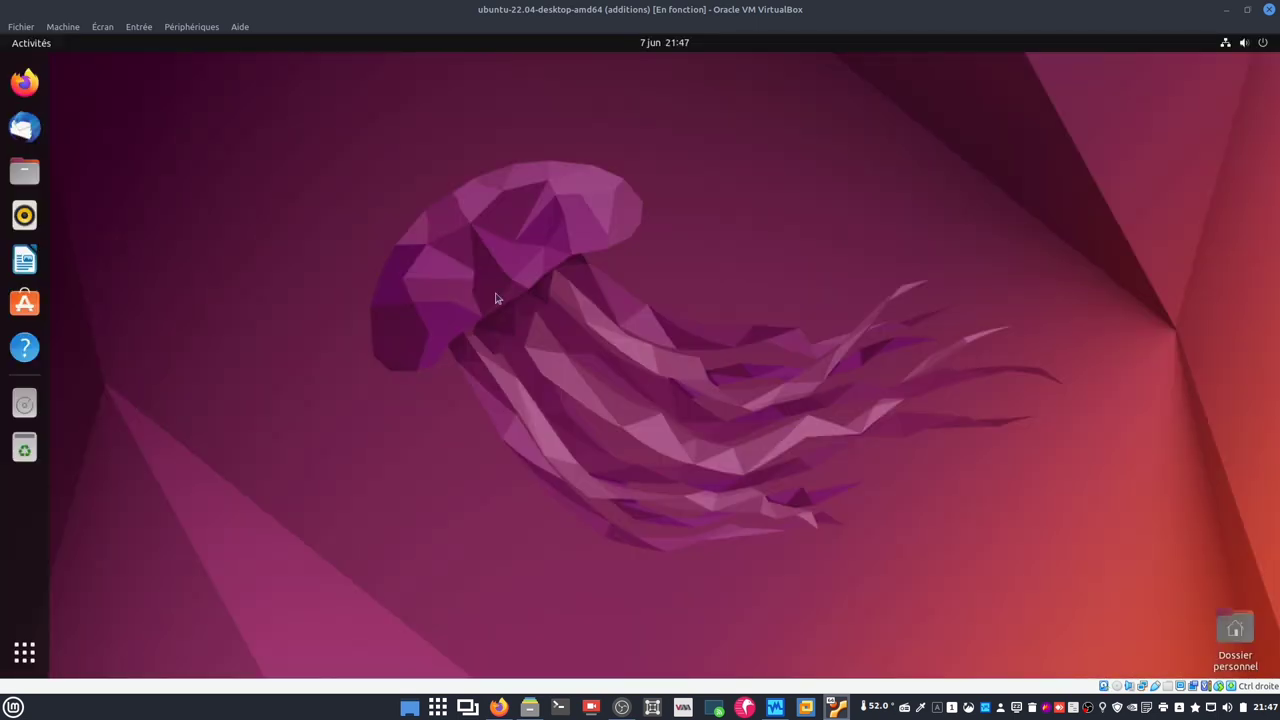
- Open the file manager and go to the other locations to check the name shown for the /dev/sdb1 volume
{"action": "left_click", "coordinate": [26, 172]}
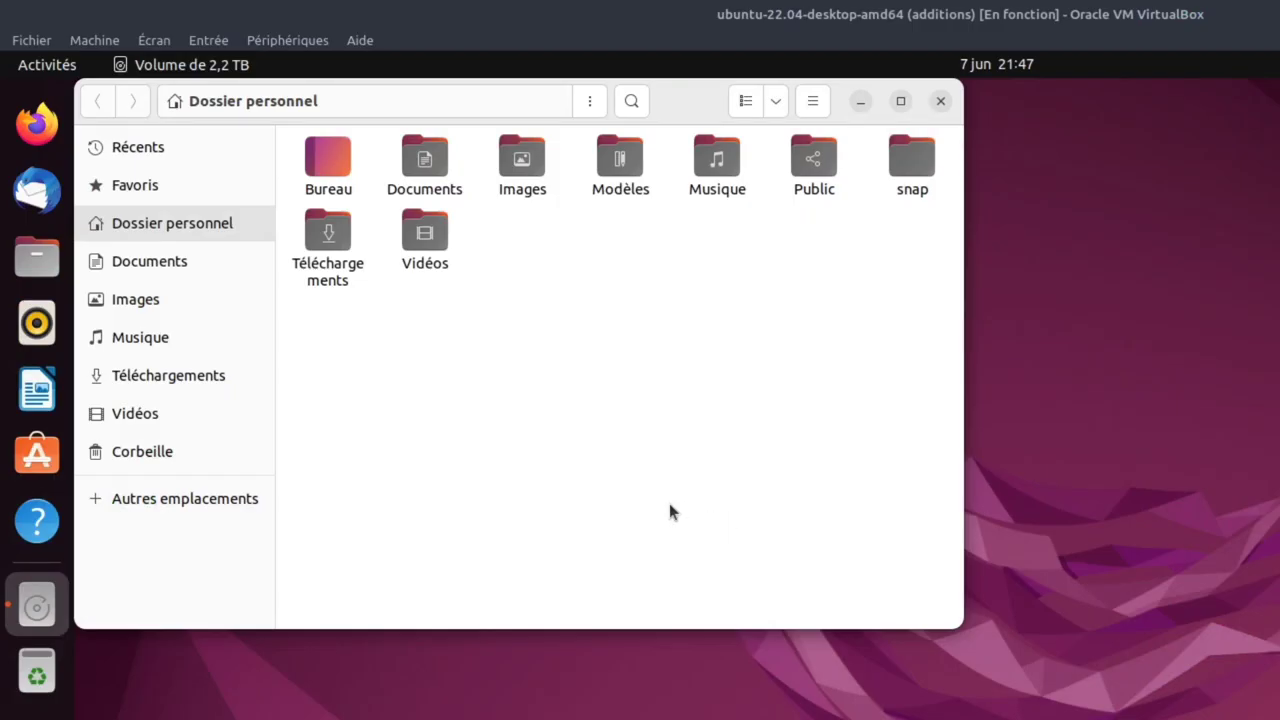
{"action": "left_click", "coordinate": [241, 508]}
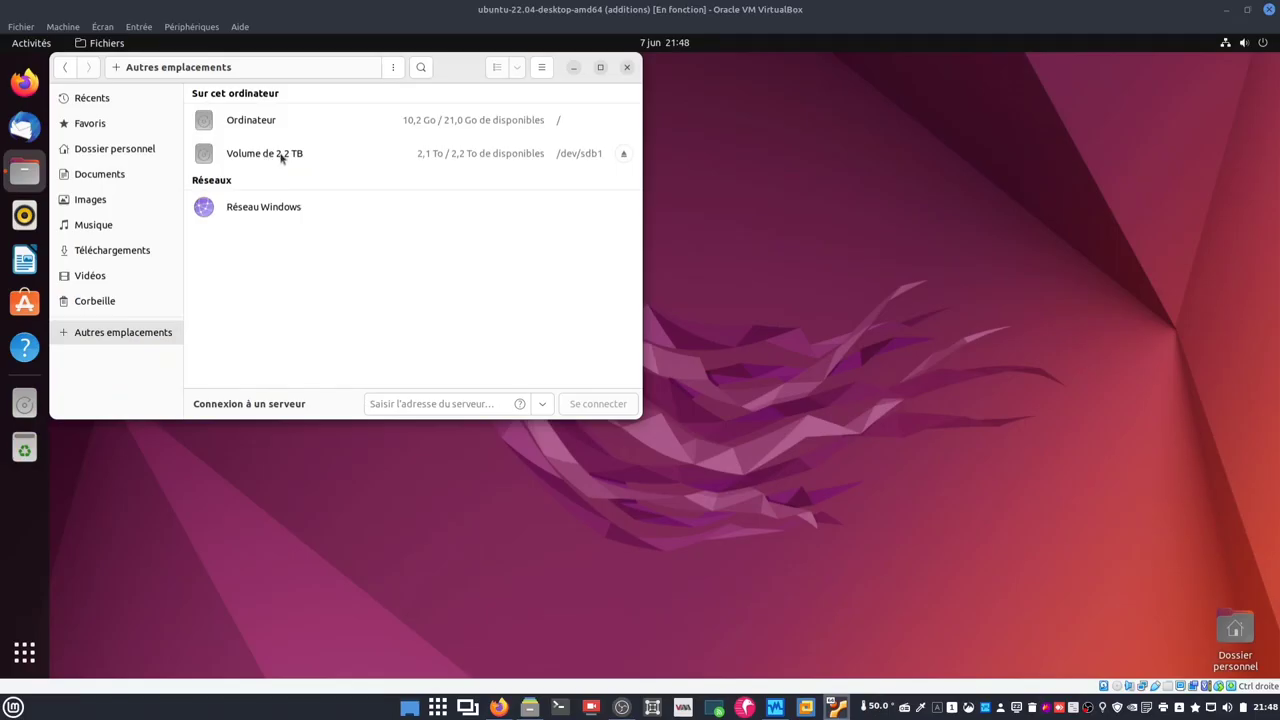
- Launch GParted and authenticate with the account password
{"action": "left_click", "coordinate": [25, 654]}
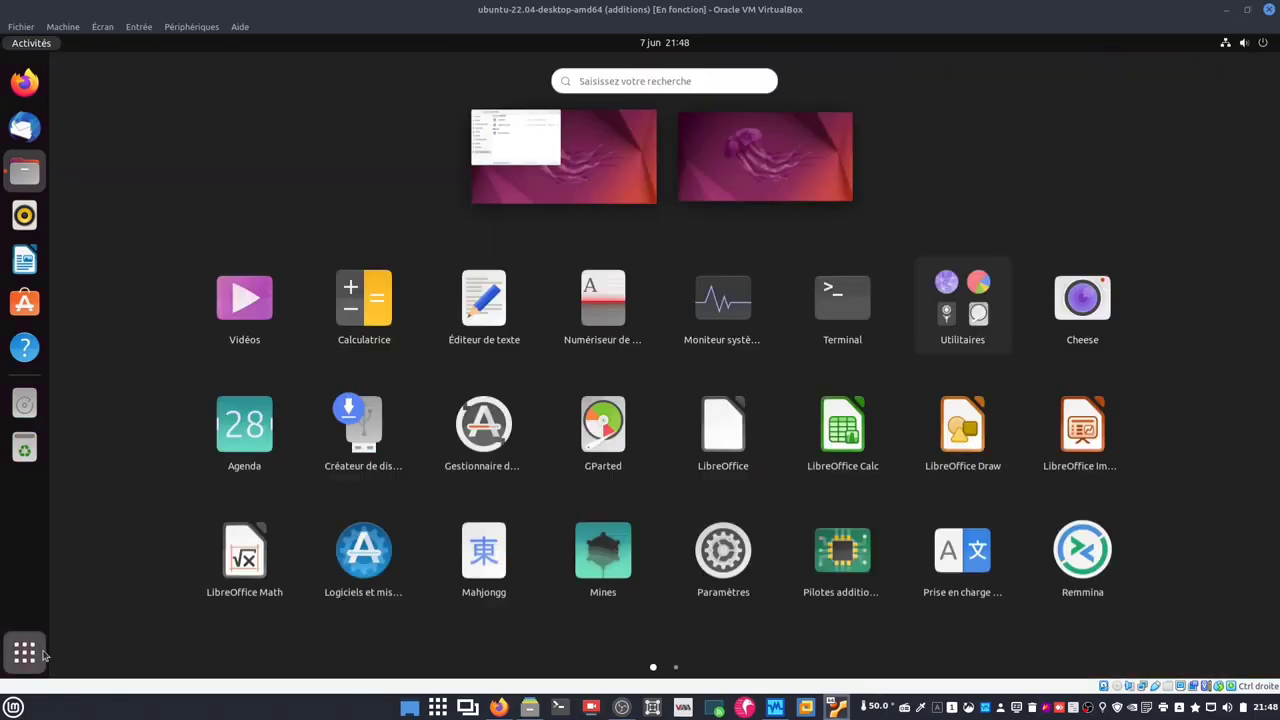
{"action": "type", "text": "gp"}
{"action": "key", "text": "Return"}
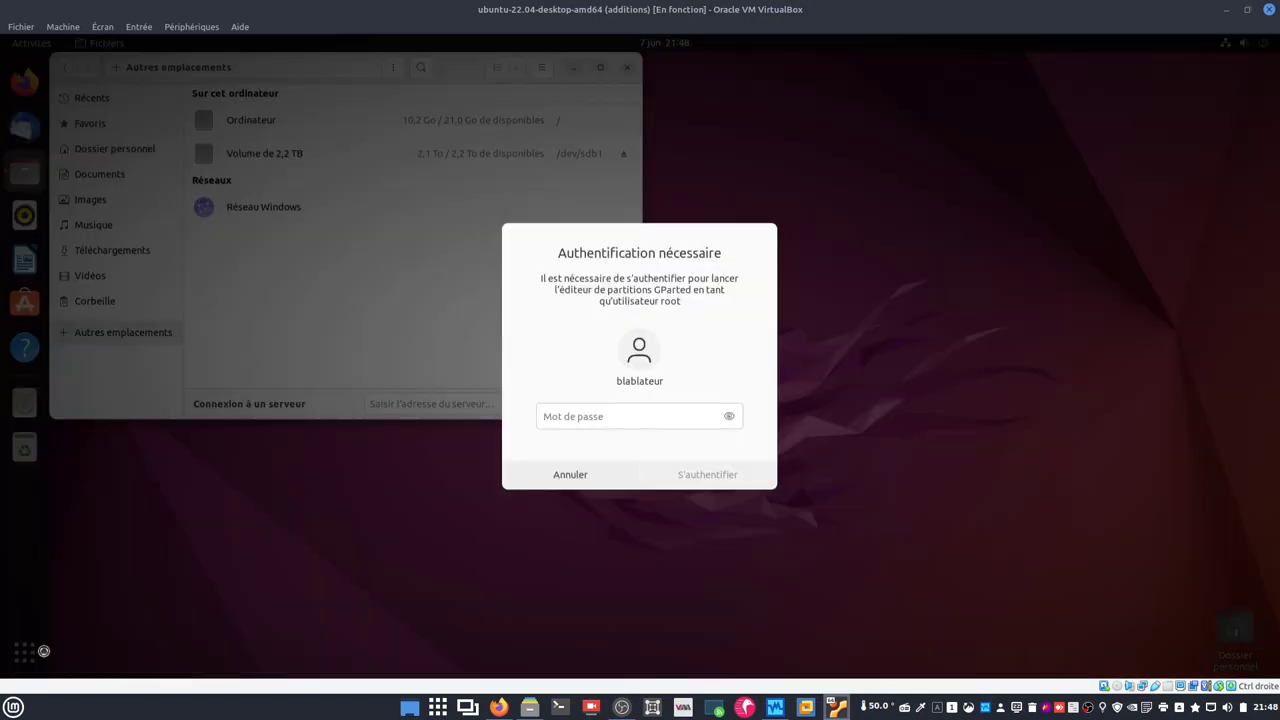
{"action": "left_click", "coordinate": [580, 418]}
{"action": "type", "text": "a"}
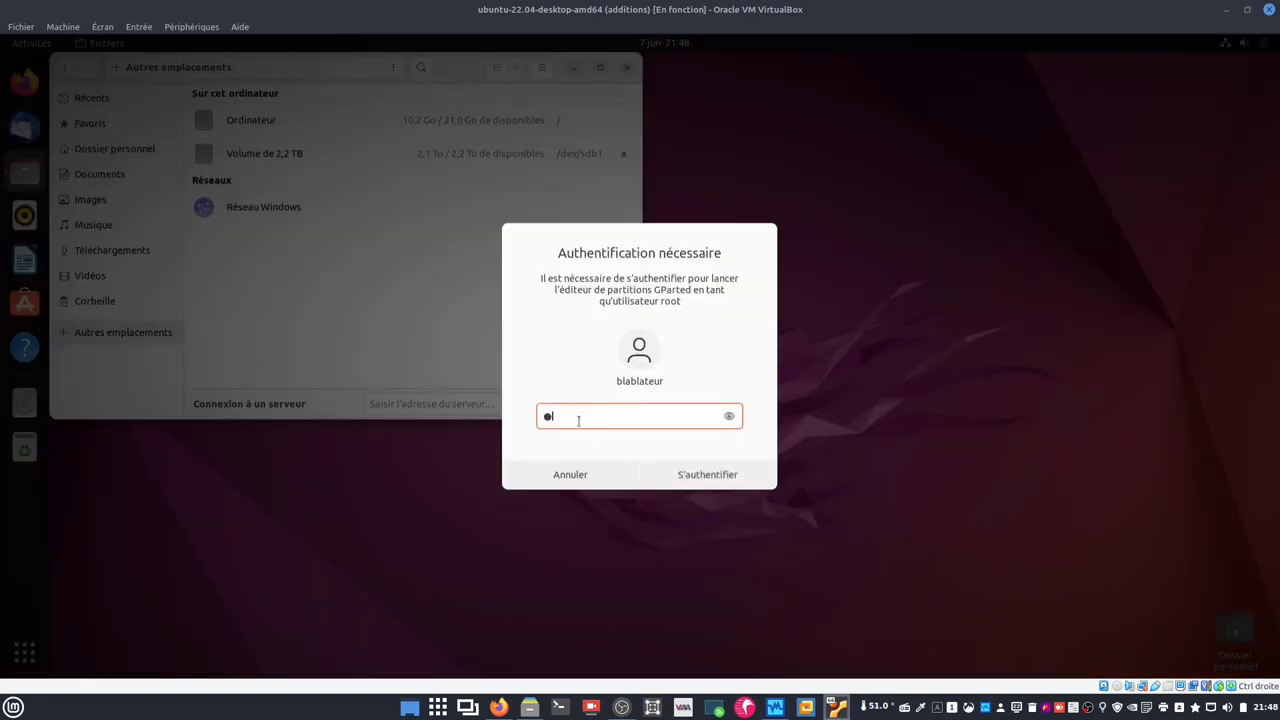
{"action": "type", "text": "aaaaa"}
{"action": "key", "text": "Return"}
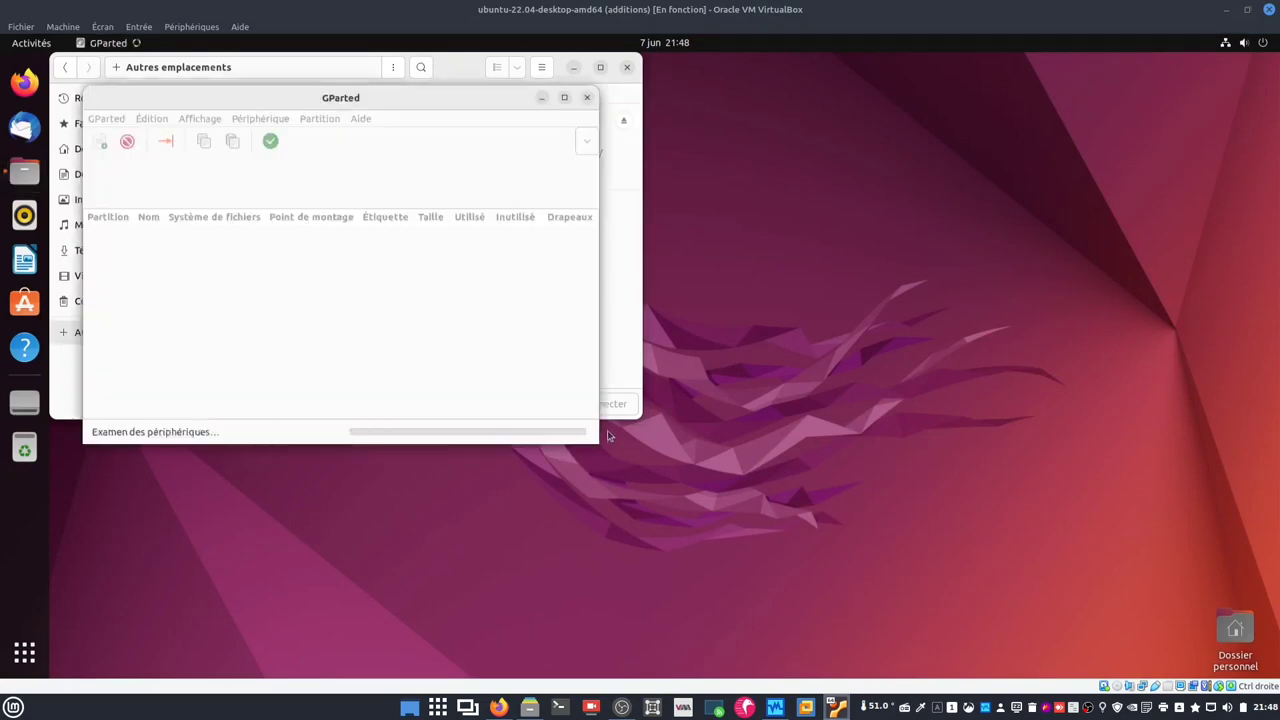
- Check the label and mount point of /dev/sdb1 in GParted, and close GParted and the file manager
{"action": "left_click", "coordinate": [522, 141]}
{"action": "left_click", "coordinate": [520, 165]}
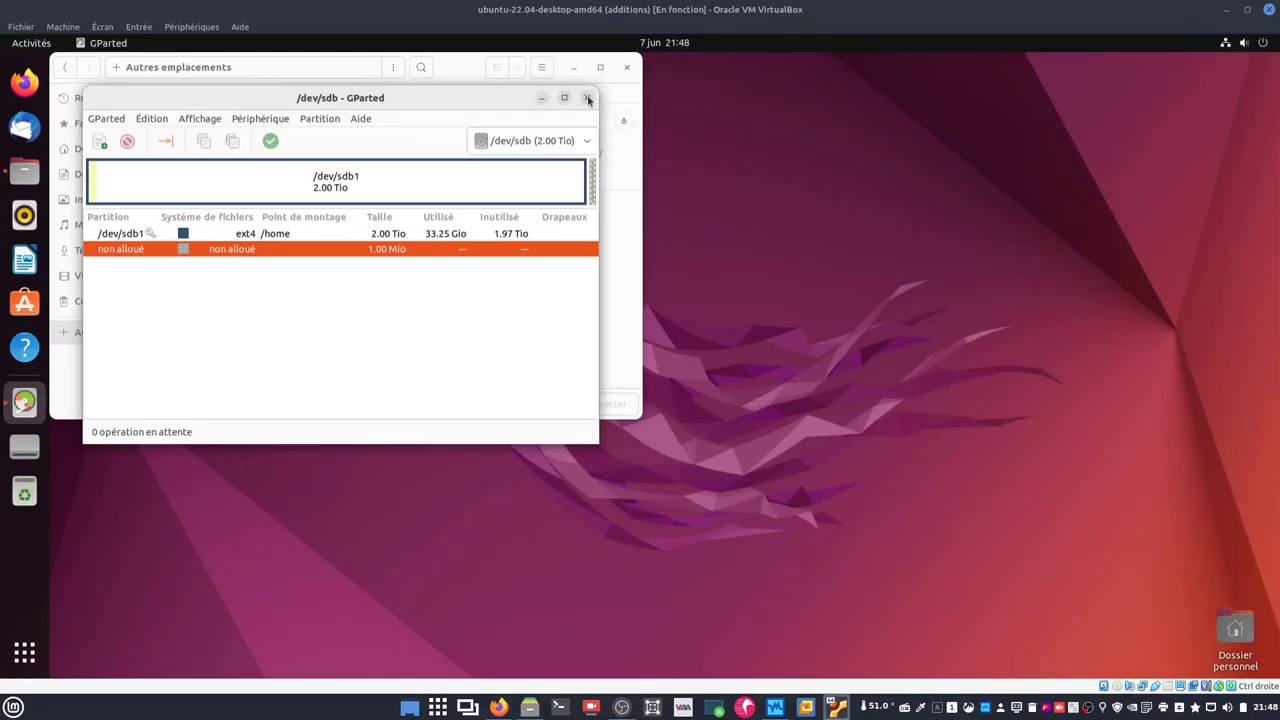
{"action": "left_click", "coordinate": [880, 146]}
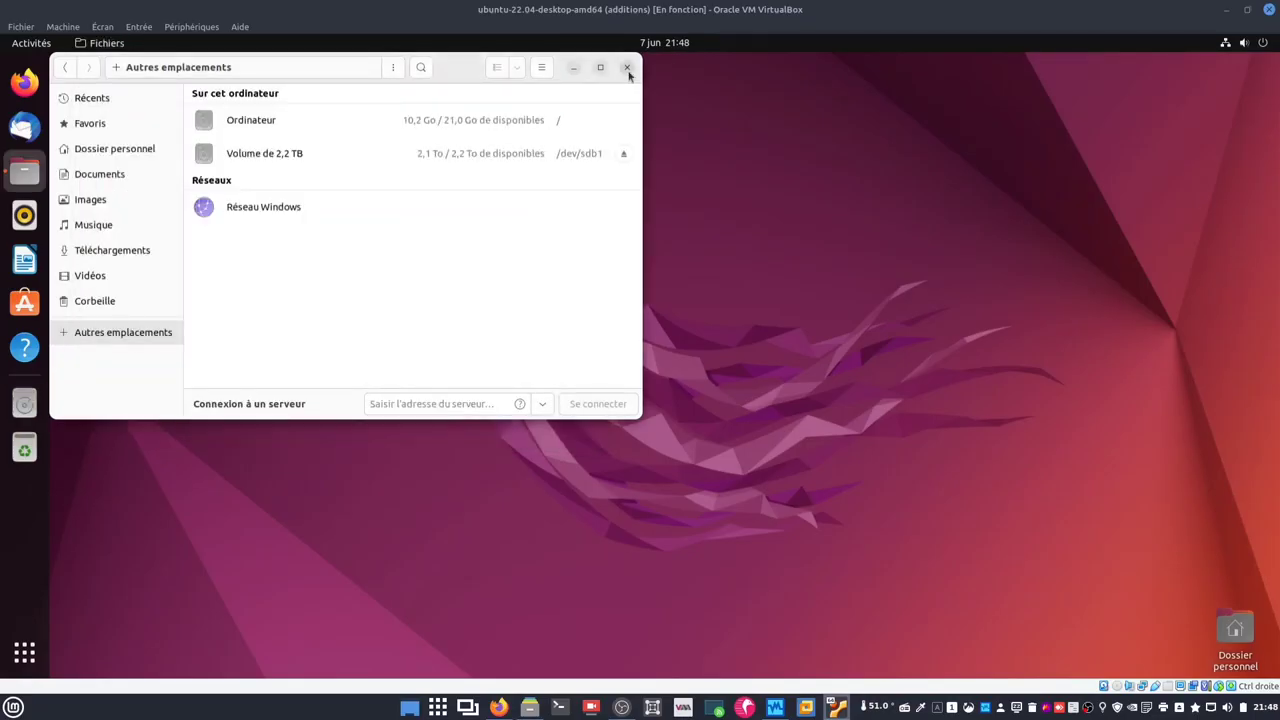
{"action": "left_click", "coordinate": [627, 68]}
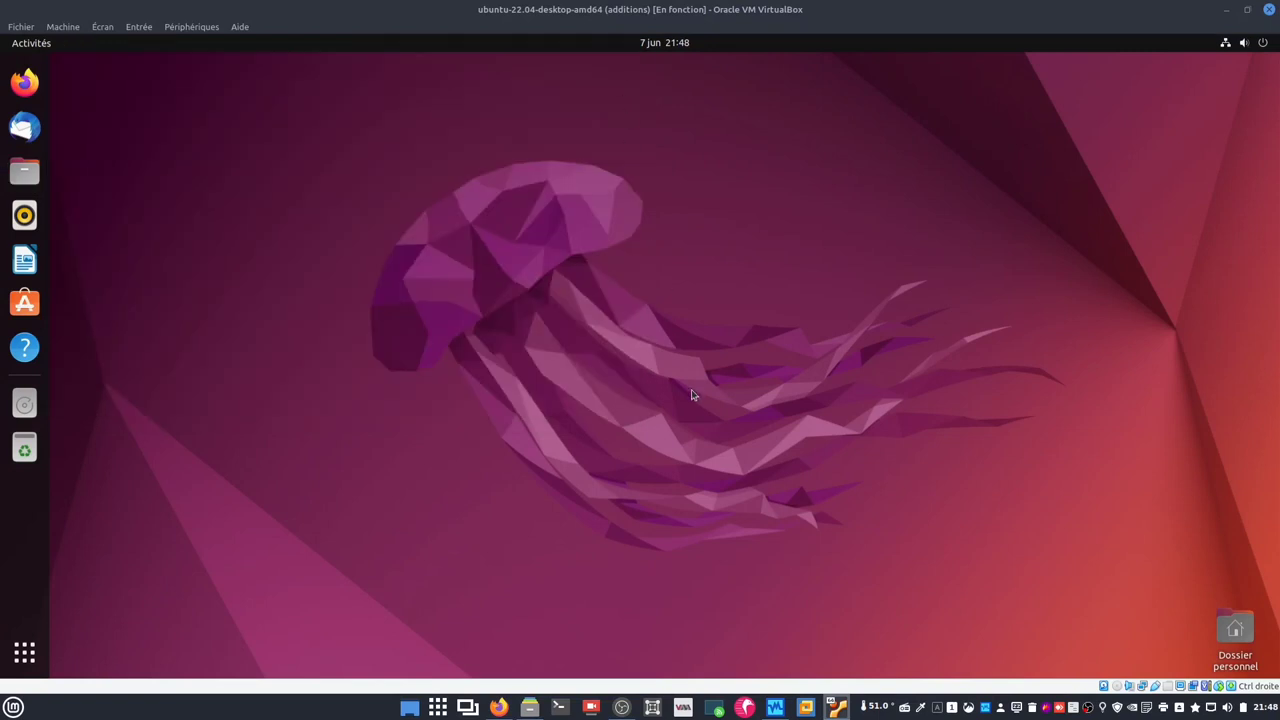